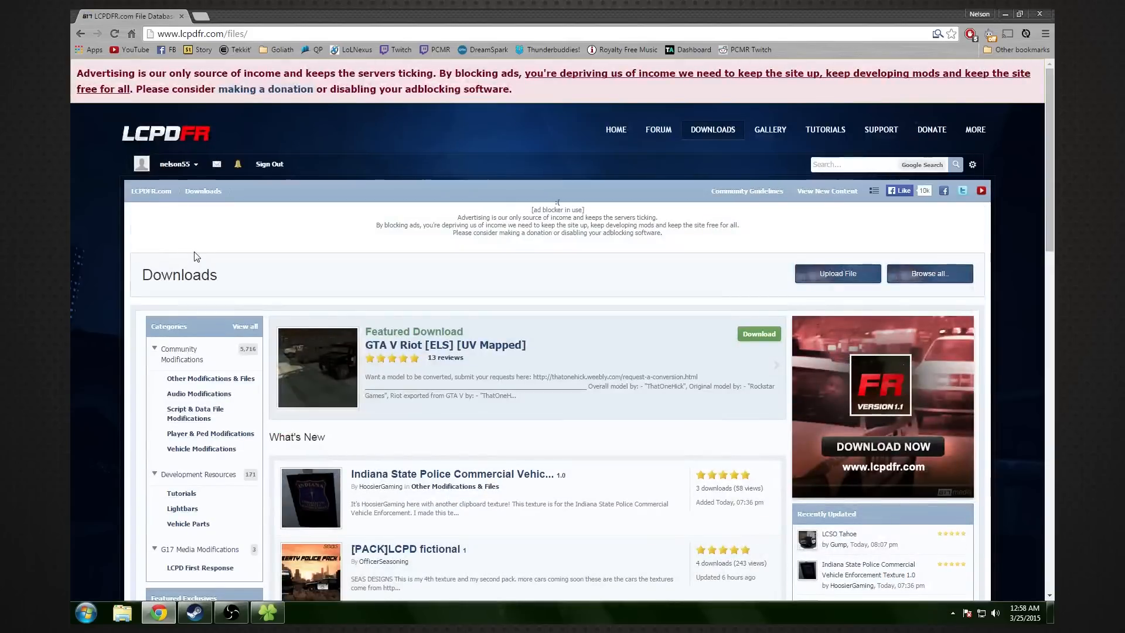
Open the LCPD First Response 1.1 file page from the LCPD First Response download category
{"action": "scroll", "coordinate": [254, 203], "scroll_direction": "down", "scroll_amount": 1}
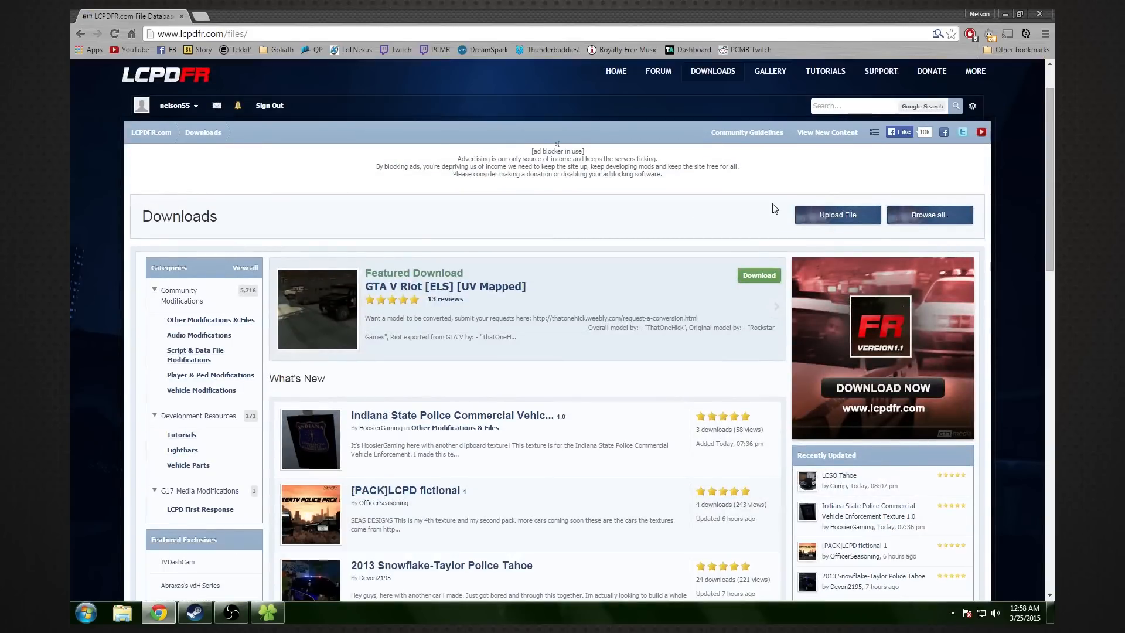
{"action": "scroll", "coordinate": [155, 381], "scroll_direction": "down", "scroll_amount": 3}
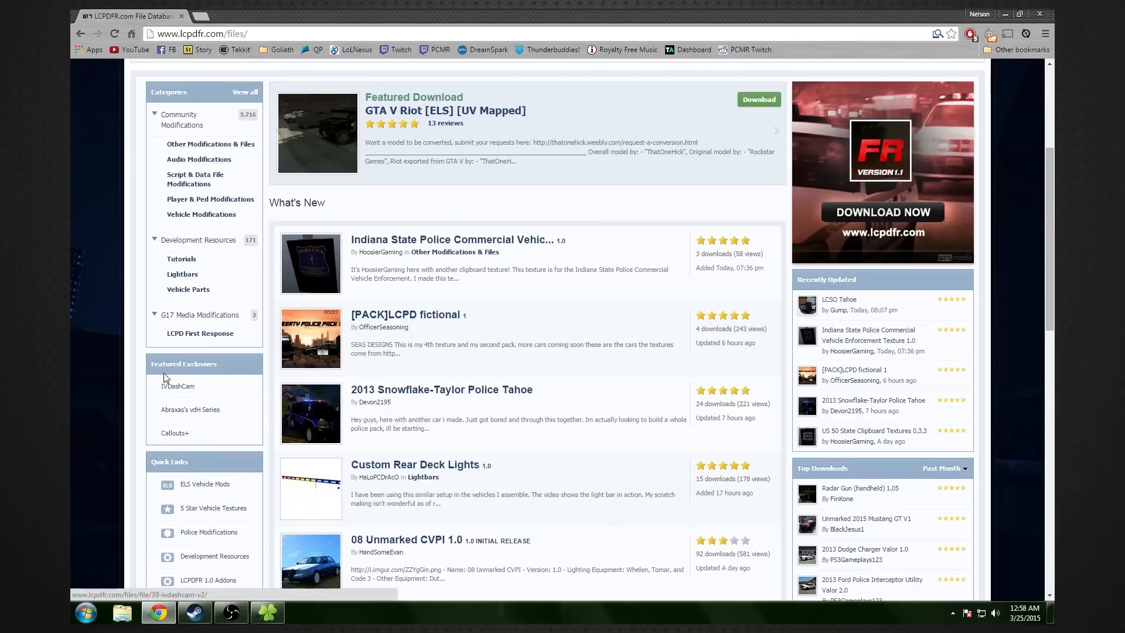
{"action": "left_click", "coordinate": [204, 333]}
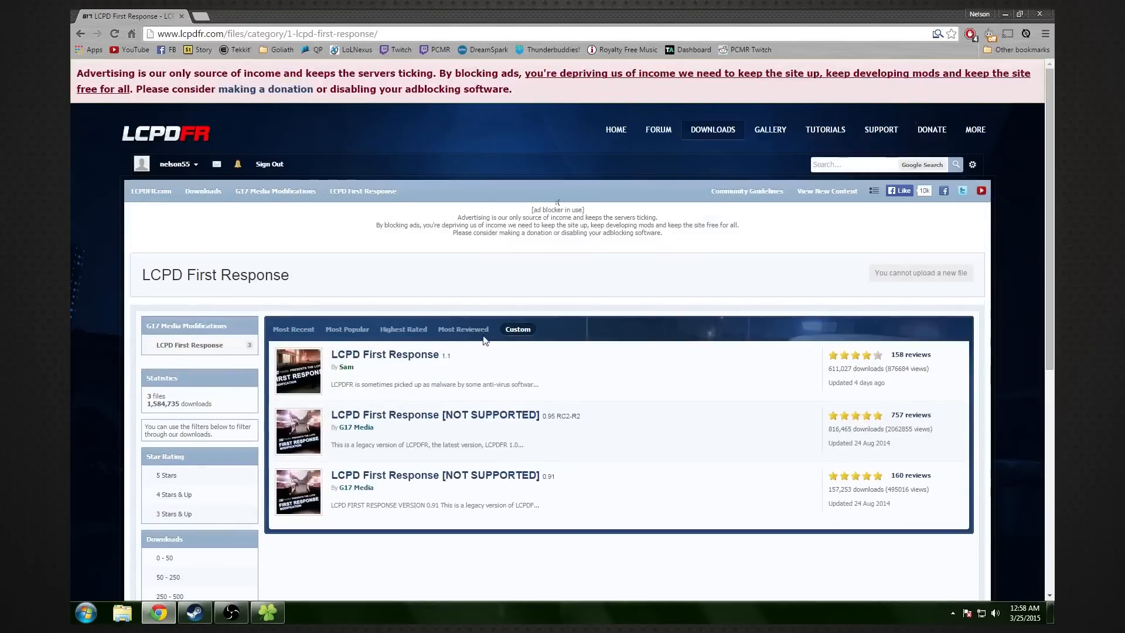
{"action": "scroll", "coordinate": [482, 347], "scroll_direction": "down", "scroll_amount": 2}
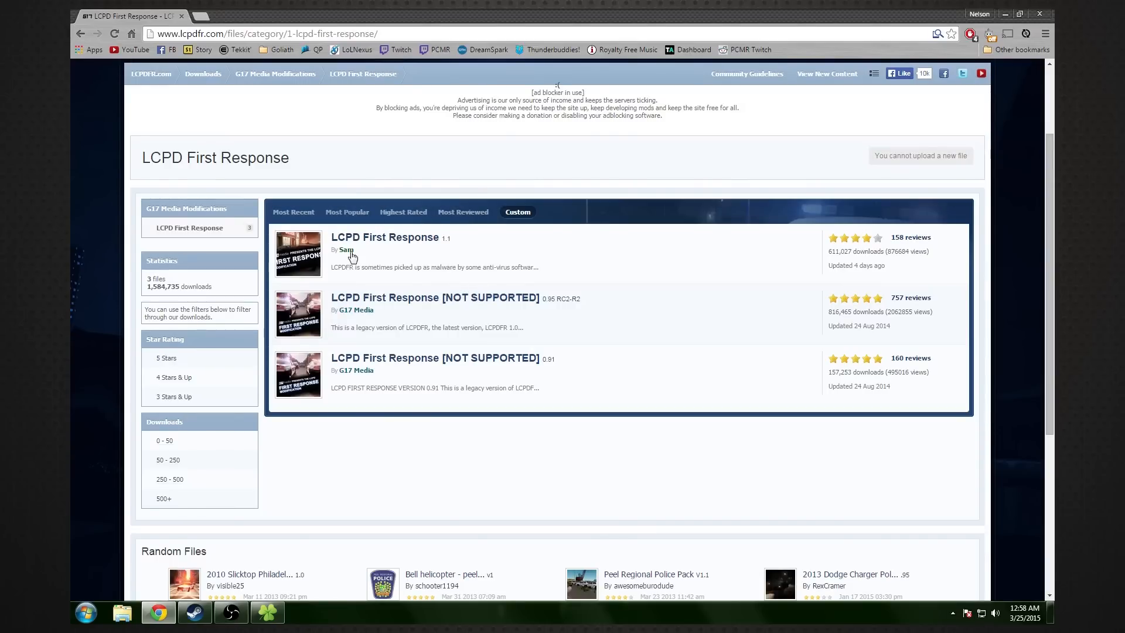
{"action": "left_click", "coordinate": [384, 242]}
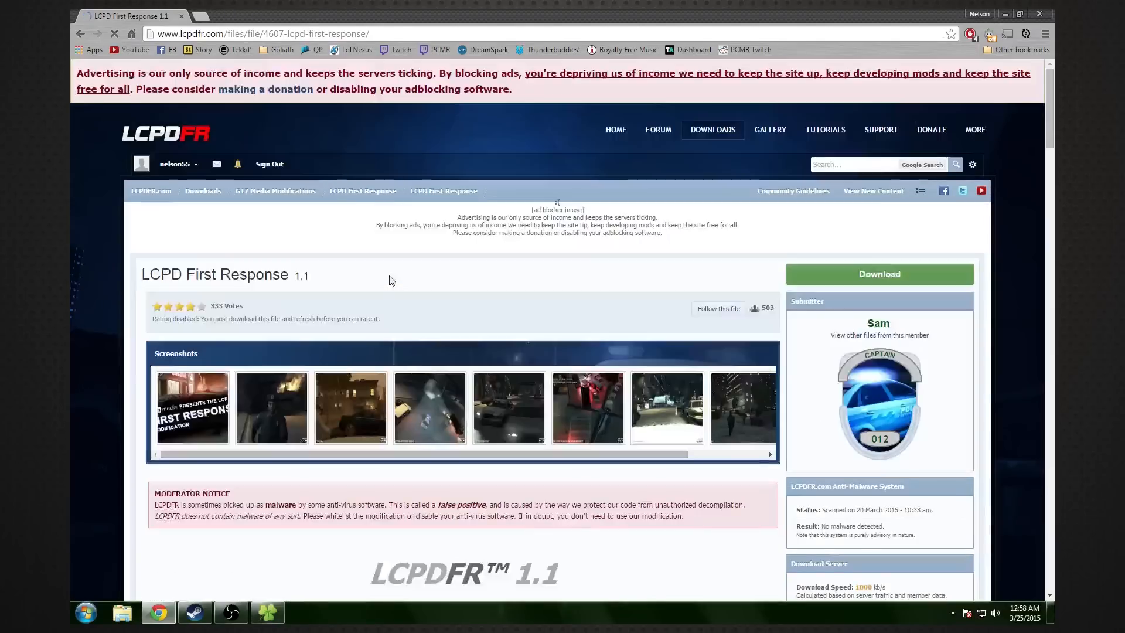
Start the LCPD First Response 1.1 download and agree to the disclaimer to reach the list of available files
{"action": "scroll", "coordinate": [315, 239], "scroll_direction": "down", "scroll_amount": 4}
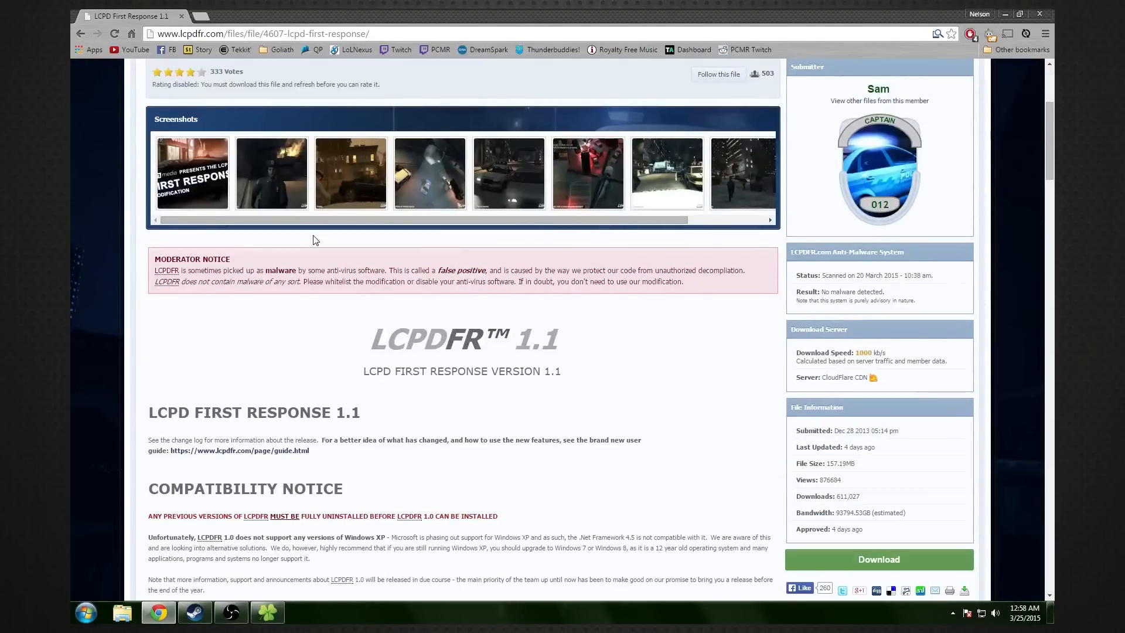
{"action": "scroll", "coordinate": [303, 235], "scroll_direction": "up", "scroll_amount": 1}
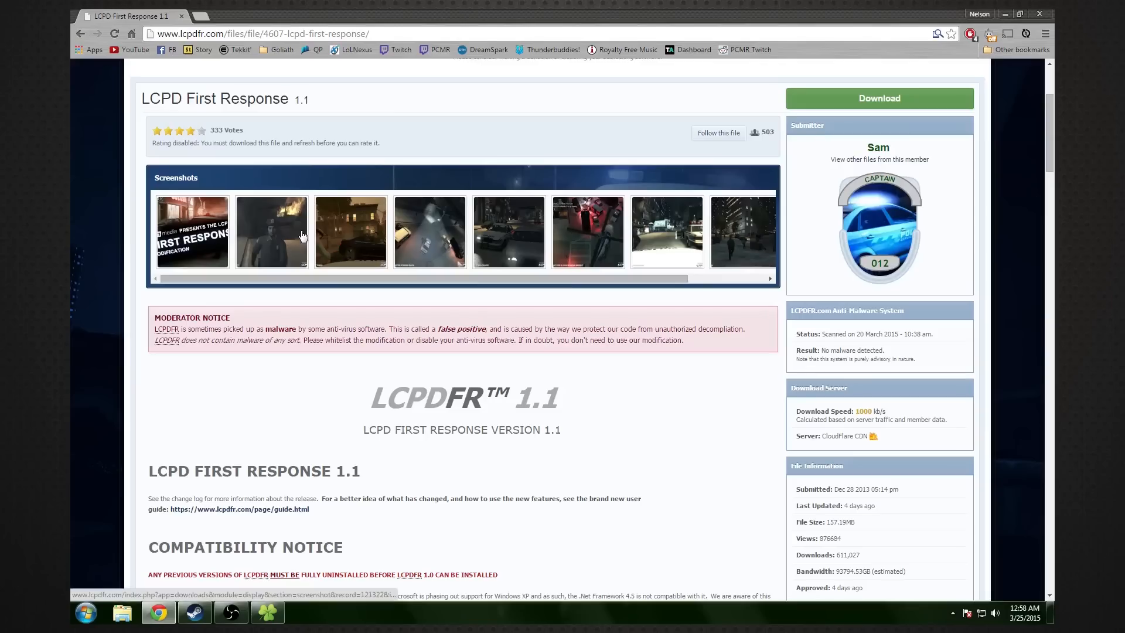
{"action": "scroll", "coordinate": [302, 235], "scroll_direction": "down", "scroll_amount": 5}
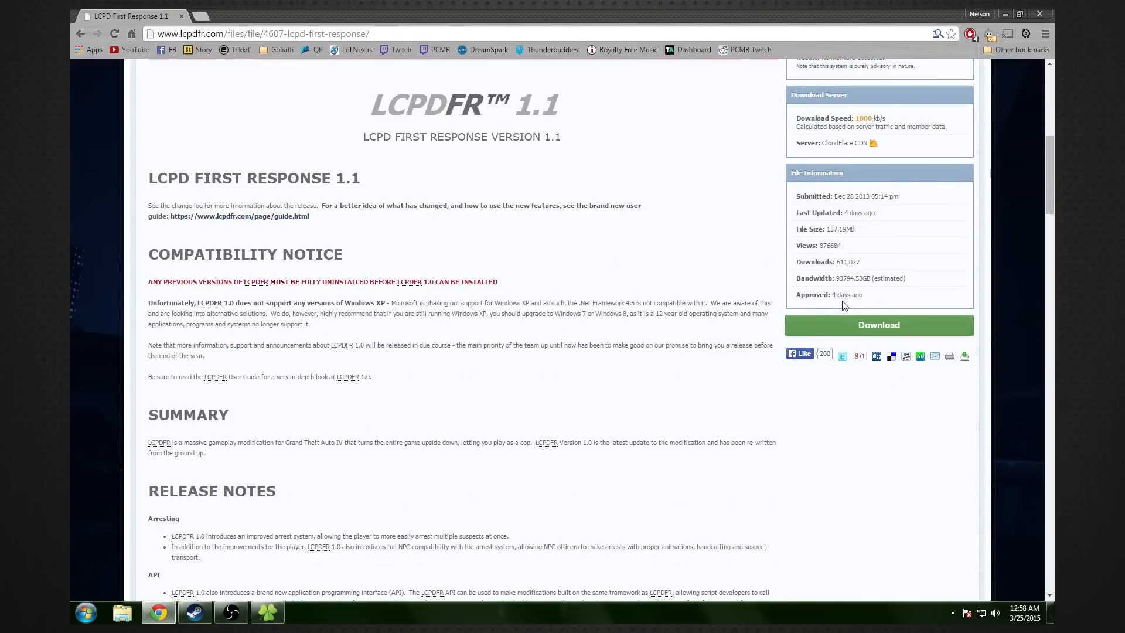
{"action": "left_click", "coordinate": [858, 328]}
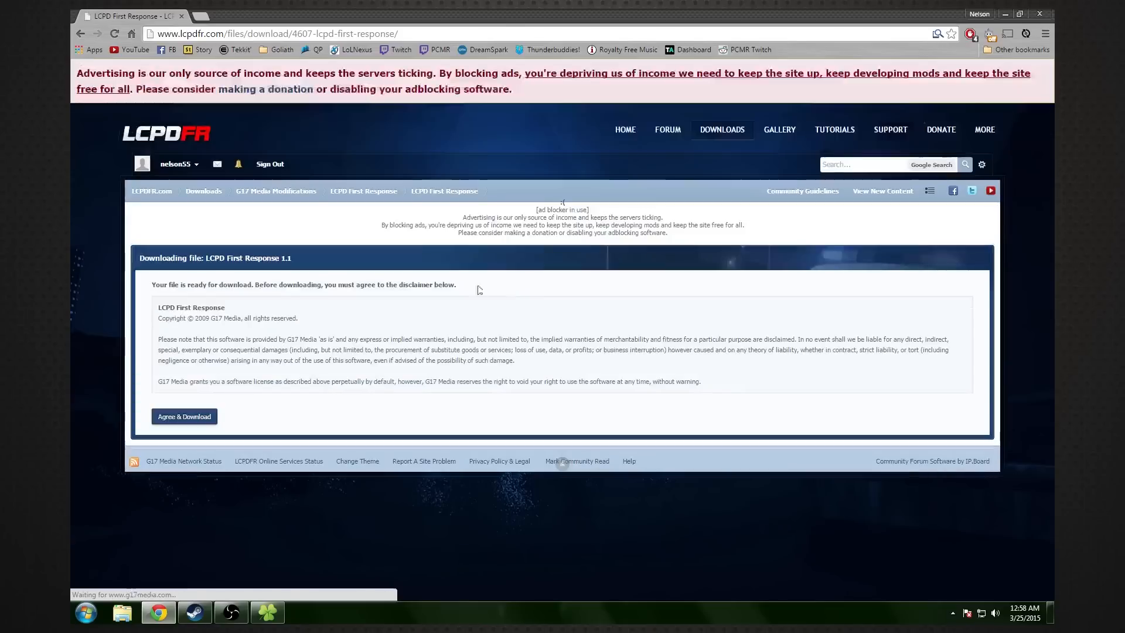
{"action": "left_click", "coordinate": [184, 420]}
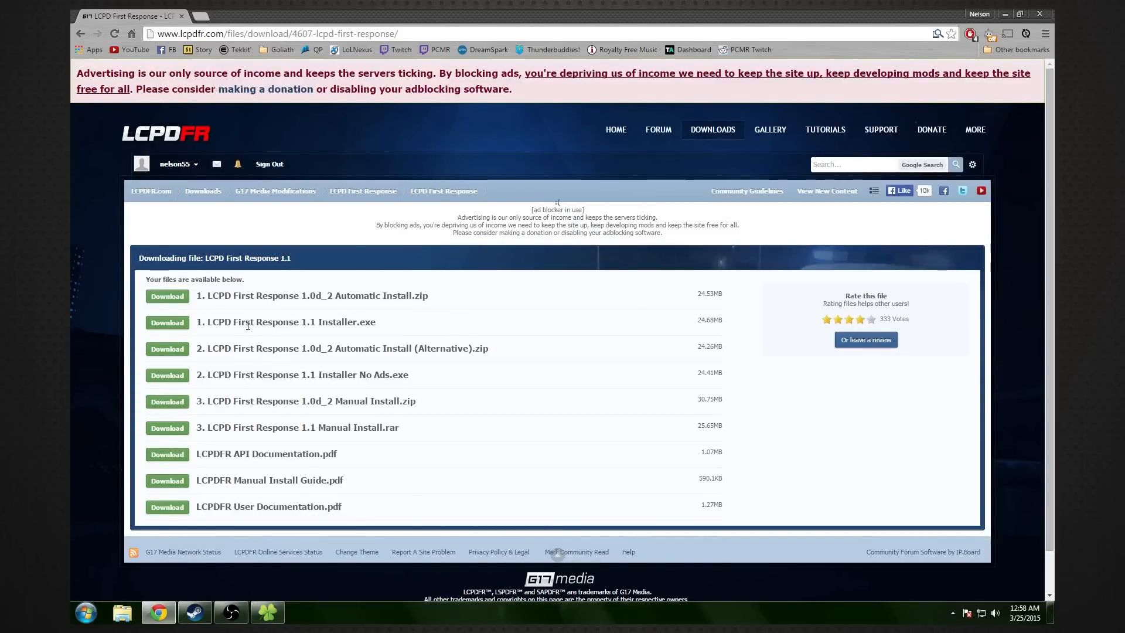
Choose "2. LCPD First Response 1.1 Installer No Ads.exe" from the available files for download
{"action": "scroll", "coordinate": [248, 325], "scroll_direction": "down", "scroll_amount": 1}
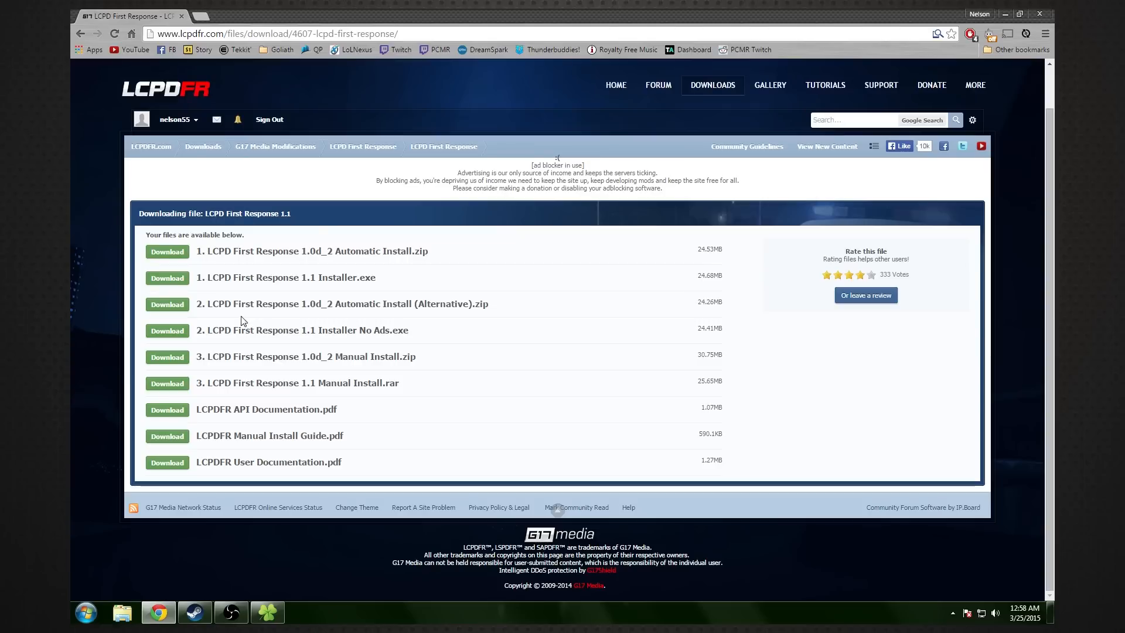
{"action": "left_click_drag", "start_coordinate": [208, 251], "coordinate": [360, 477]}
{"action": "left_click", "coordinate": [359, 476]}
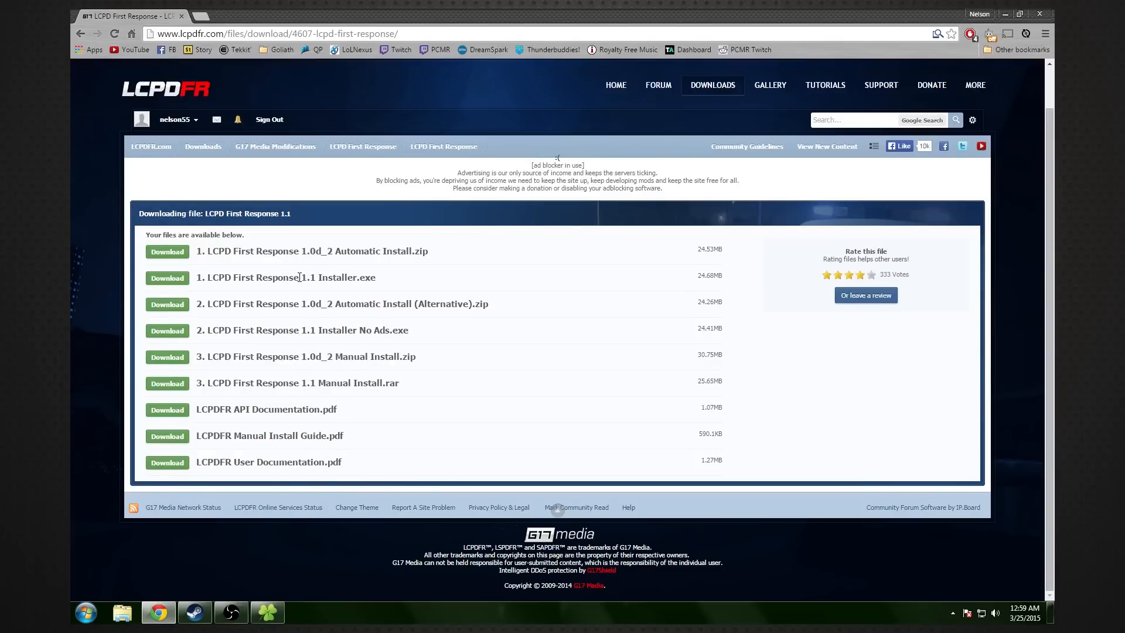
{"action": "left_click_drag", "start_coordinate": [379, 278], "coordinate": [241, 278]}
{"action": "left_click", "coordinate": [294, 332]}
{"action": "left_click", "coordinate": [167, 332]}
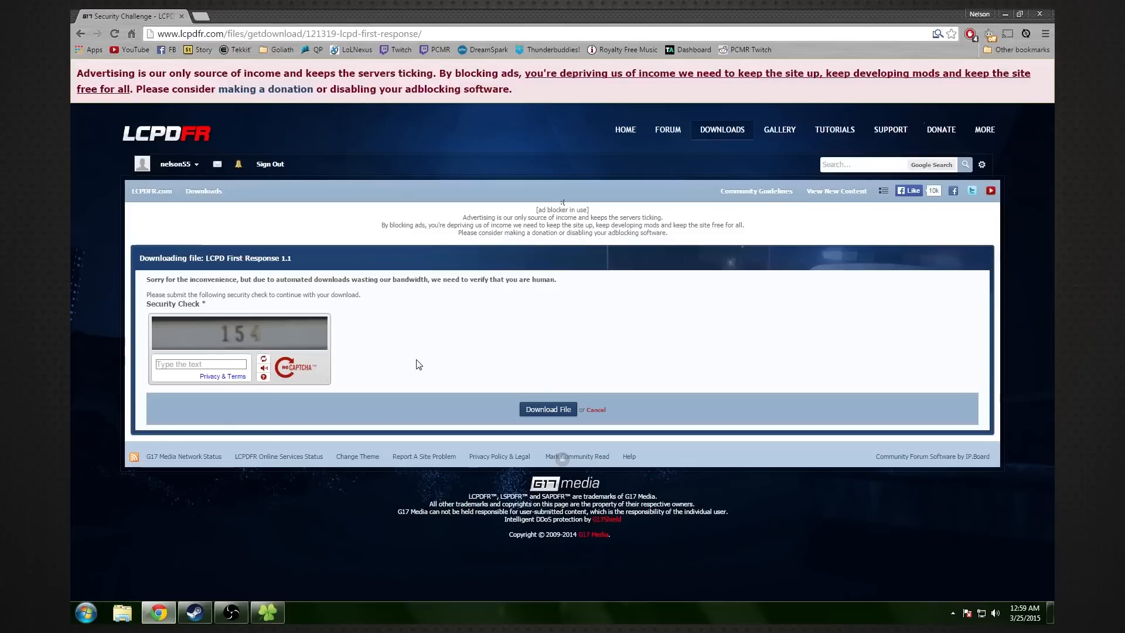
Enter the verification code from the security check image and download the installer file
{"action": "left_click", "coordinate": [178, 365]}
{"action": "type", "text": "154"}
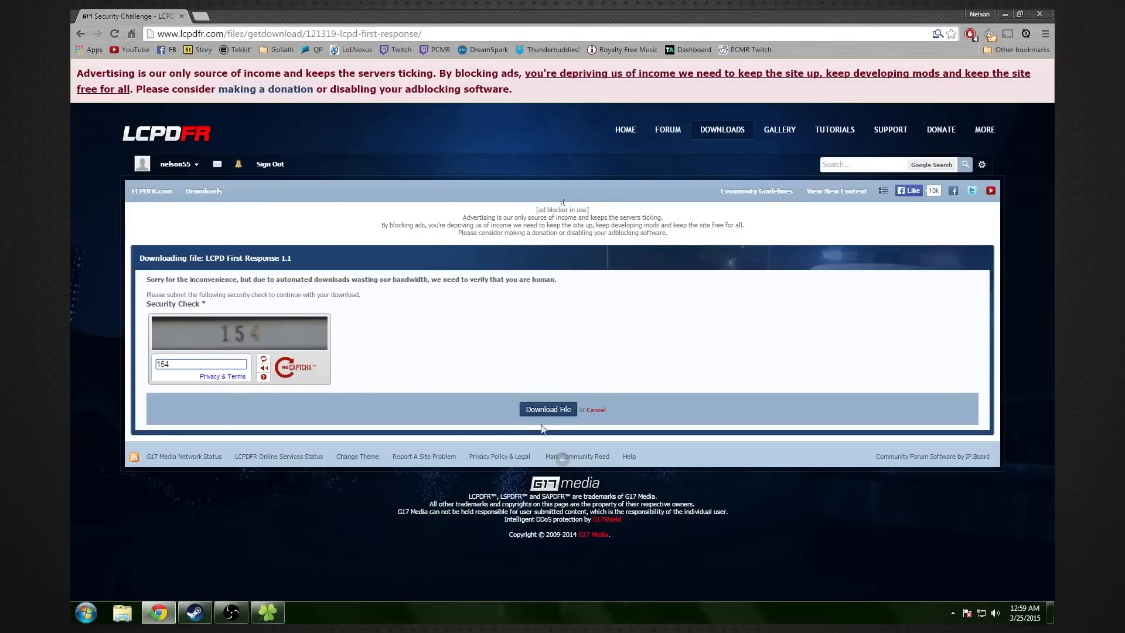
{"action": "left_click", "coordinate": [545, 411]}
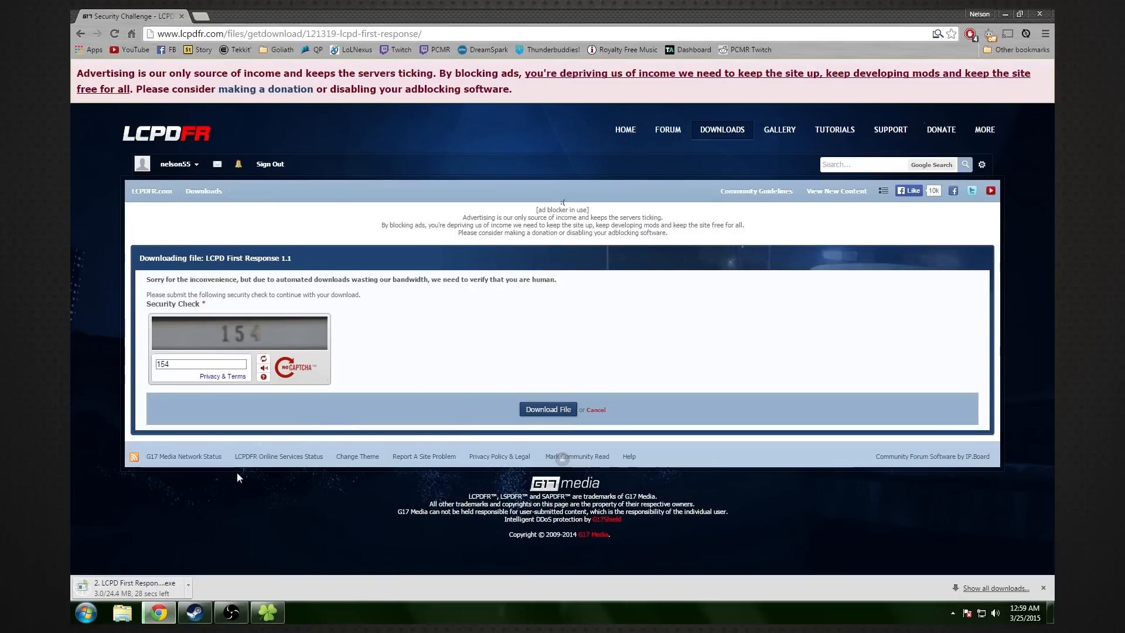
Run the downloaded installer with permission to make changes, choose English, and proceed to the component selection
{"action": "left_click", "coordinate": [144, 588]}
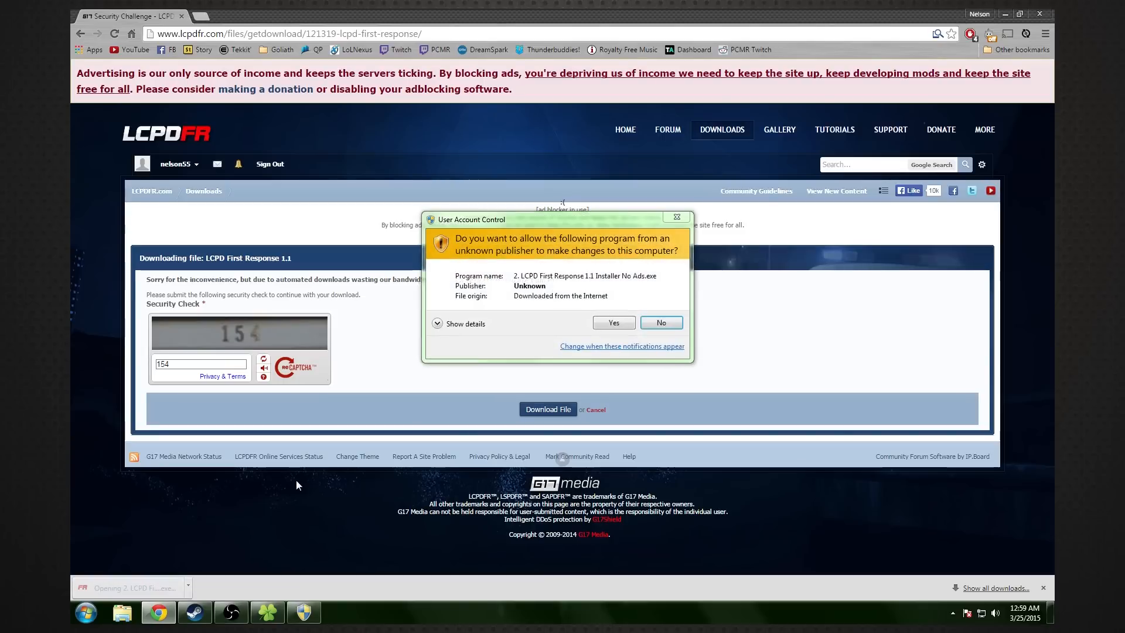
{"action": "left_click", "coordinate": [605, 321]}
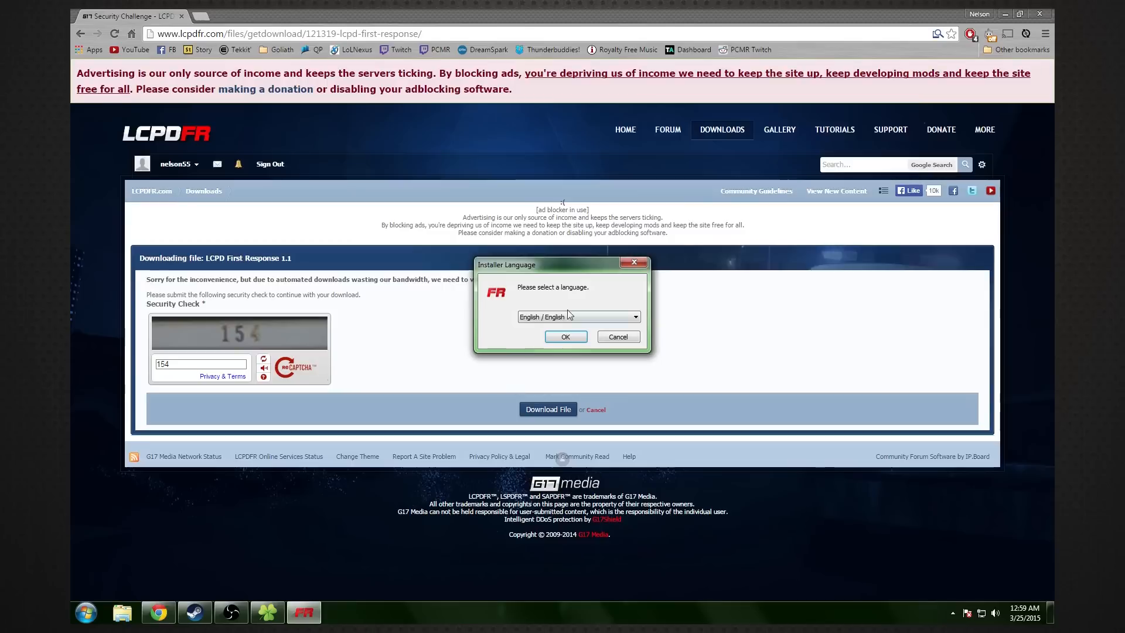
{"action": "left_click", "coordinate": [565, 338]}
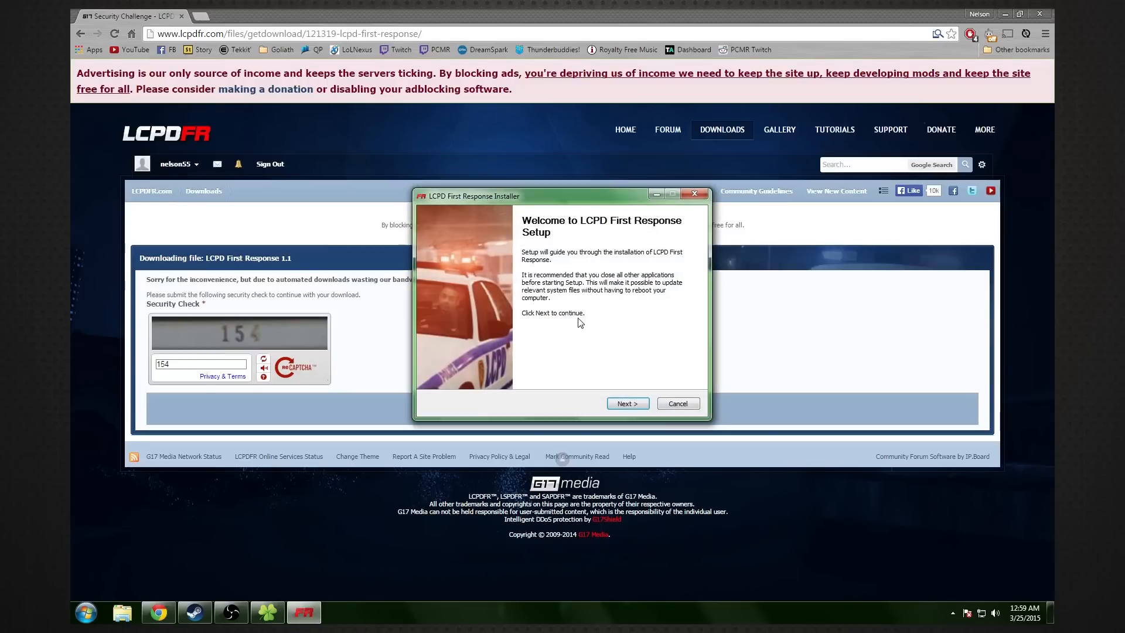
{"action": "left_click", "coordinate": [634, 402]}
{"action": "left_click", "coordinate": [634, 402]}
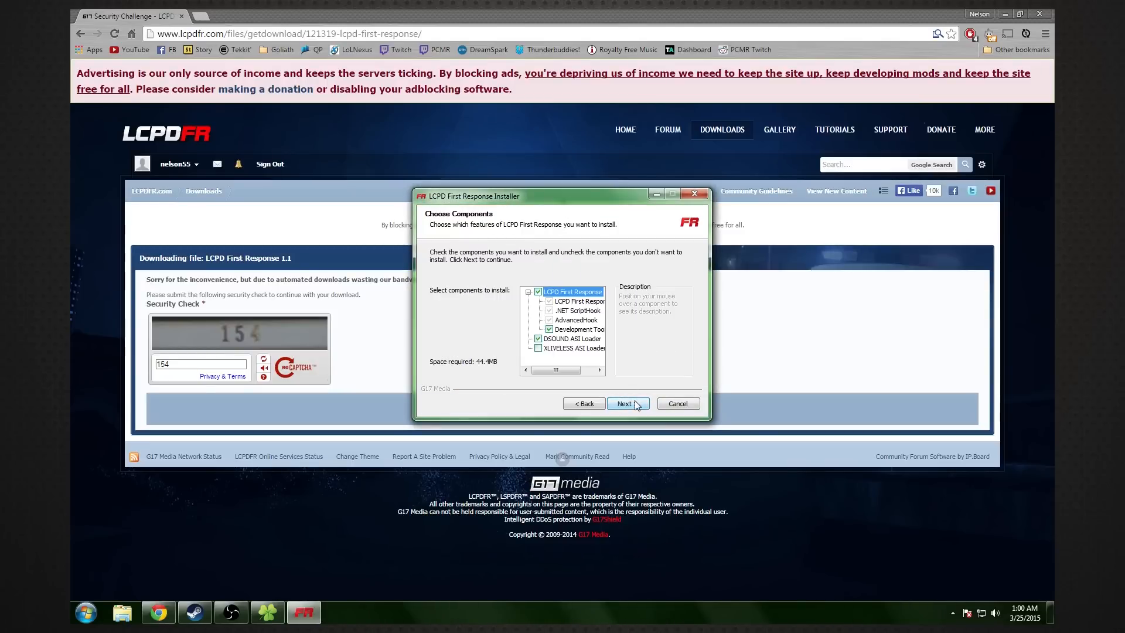
Exclude the Development Tools component, keep the DSOUND ASI Loader selected, and accept the component selection
{"action": "mouse_move", "coordinate": [574, 332]}
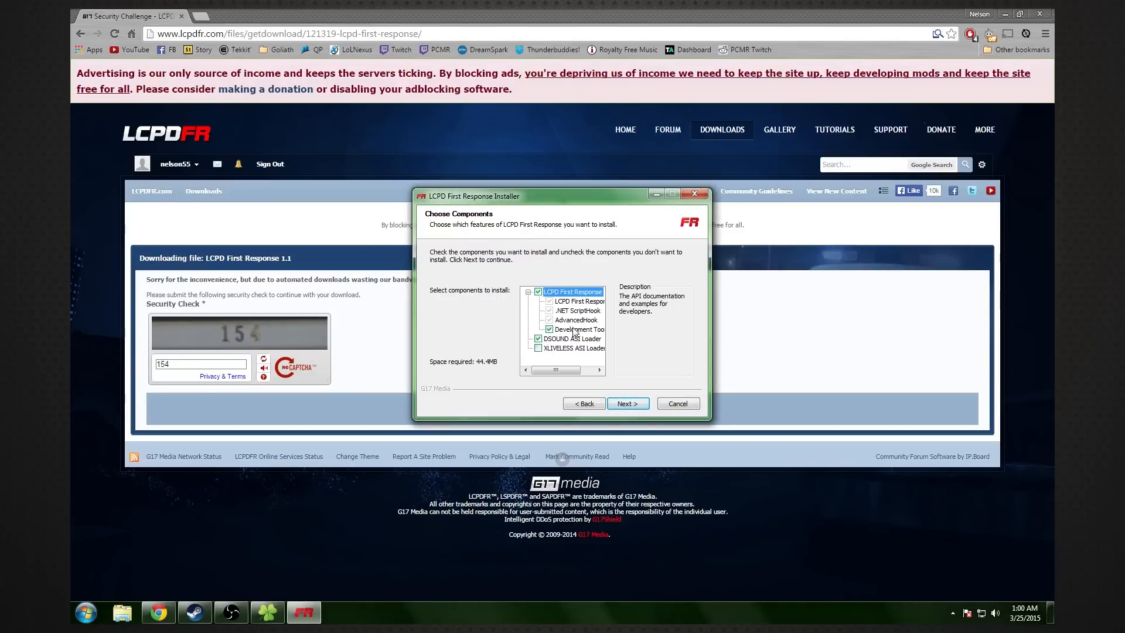
{"action": "left_click", "coordinate": [549, 330]}
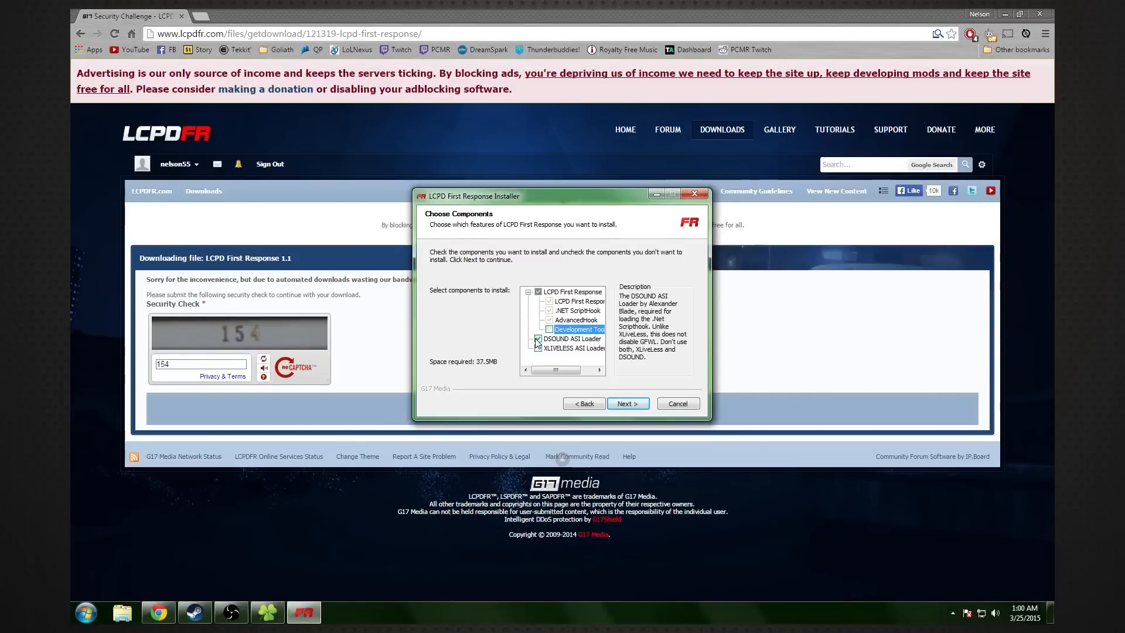
{"action": "left_click", "coordinate": [537, 339]}
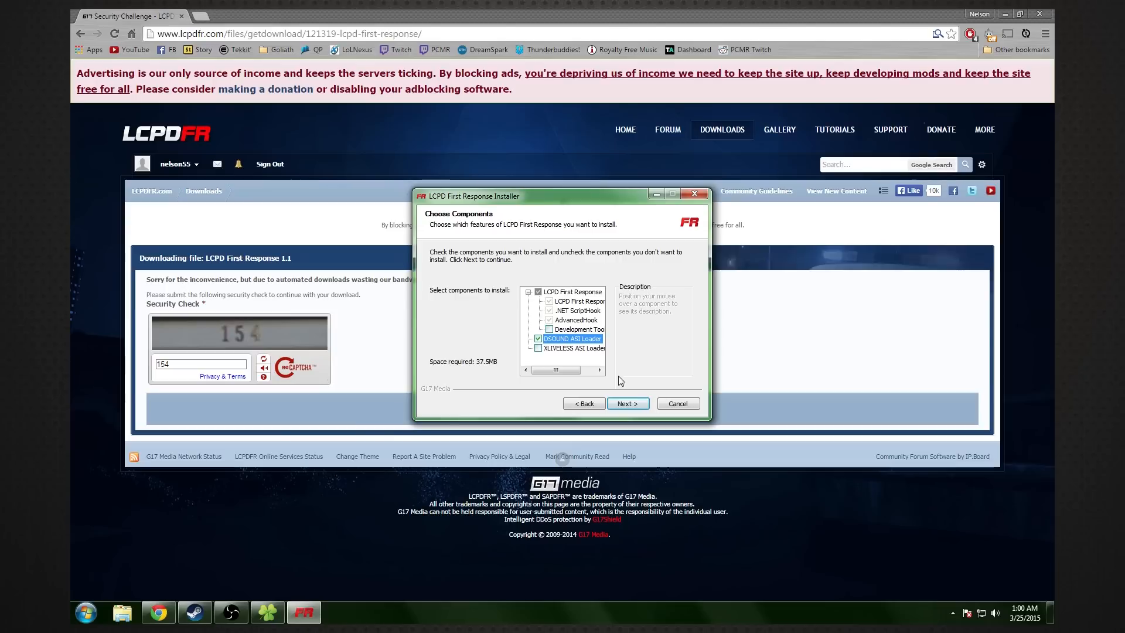
{"action": "left_click", "coordinate": [627, 408]}
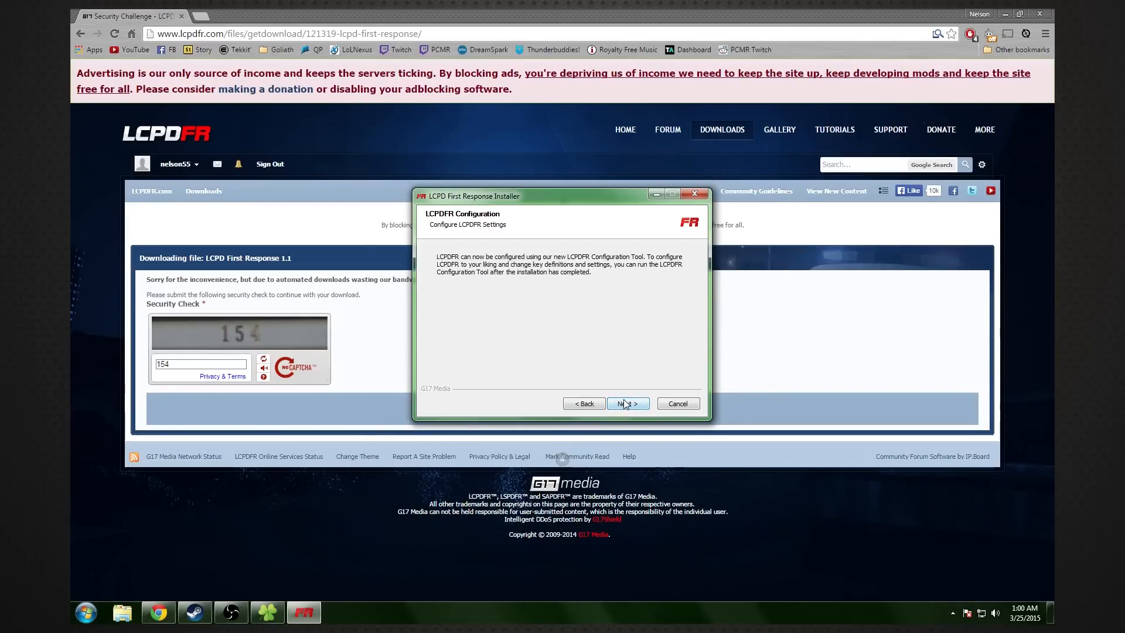
Install LCPD First Response into the Grand Theft Auto IV Episodes from Liberty City\EFLC folder and finish the setup
{"action": "left_click", "coordinate": [625, 404]}
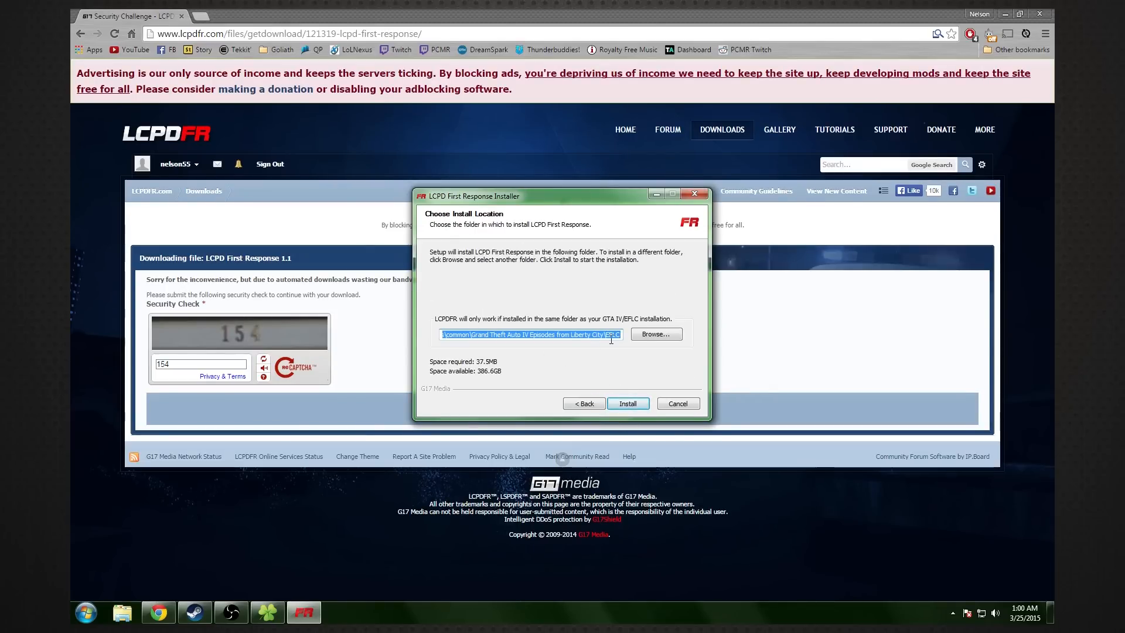
{"action": "left_click_drag", "start_coordinate": [462, 336], "coordinate": [691, 347]}
{"action": "left_click", "coordinate": [520, 338]}
{"action": "left_click", "coordinate": [628, 404]}
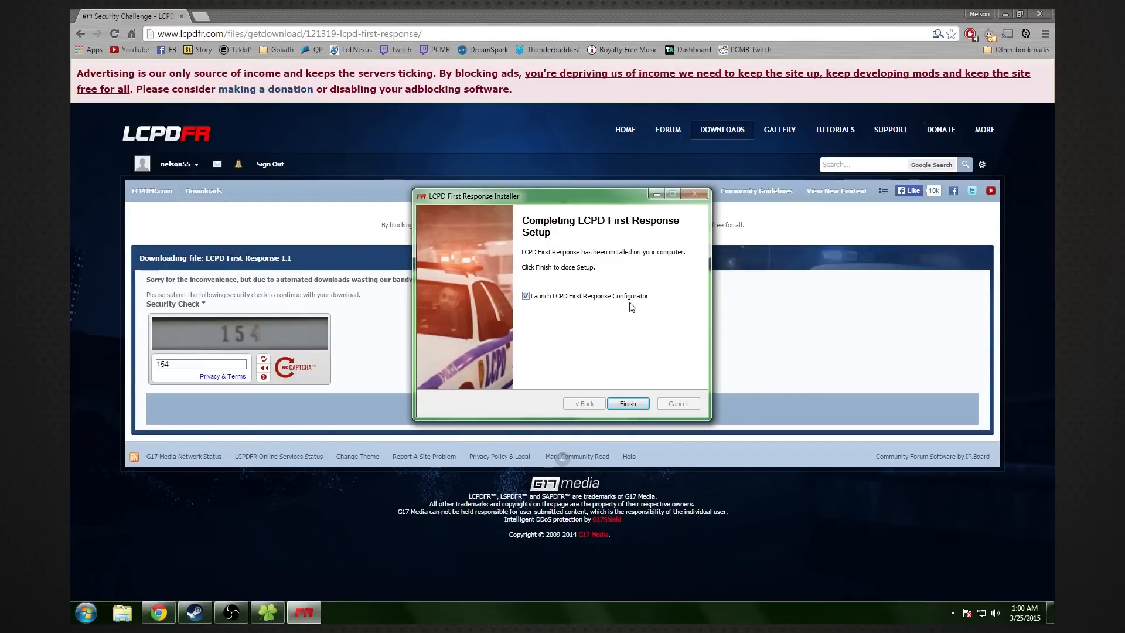
{"action": "left_click", "coordinate": [627, 404]}
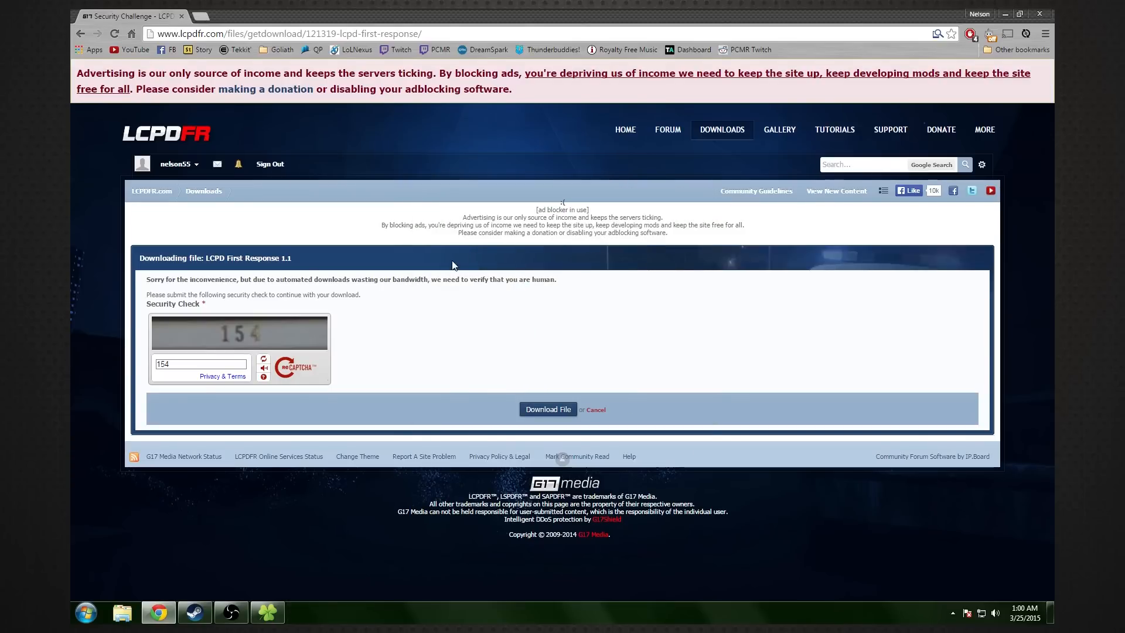
Search Google for ".net framework" and open the downloads page of Microsoft's .NET site
{"action": "left_click_drag", "start_coordinate": [293, 33], "coordinate": [540, 202]}
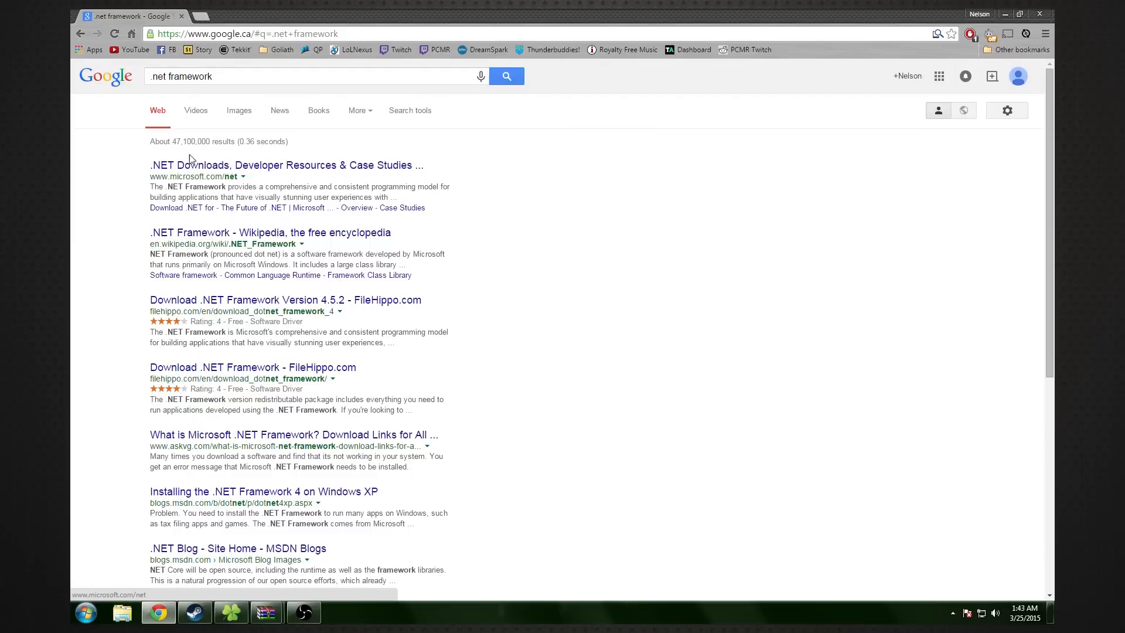
{"action": "left_click", "coordinate": [240, 167]}
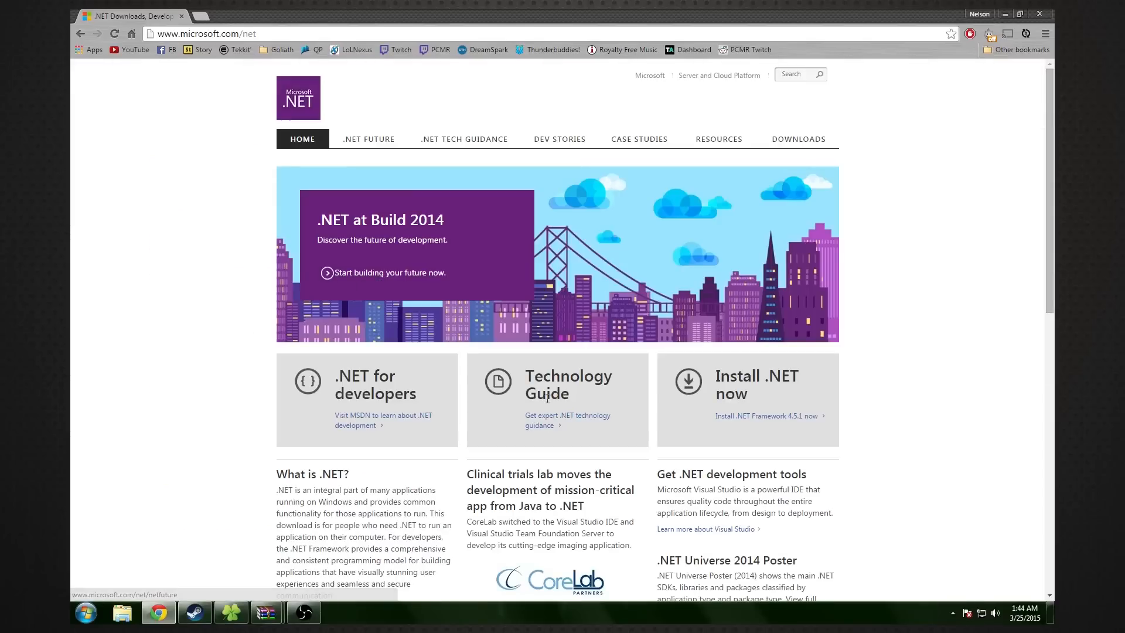
{"action": "scroll", "coordinate": [431, 181], "scroll_direction": "down", "scroll_amount": 6}
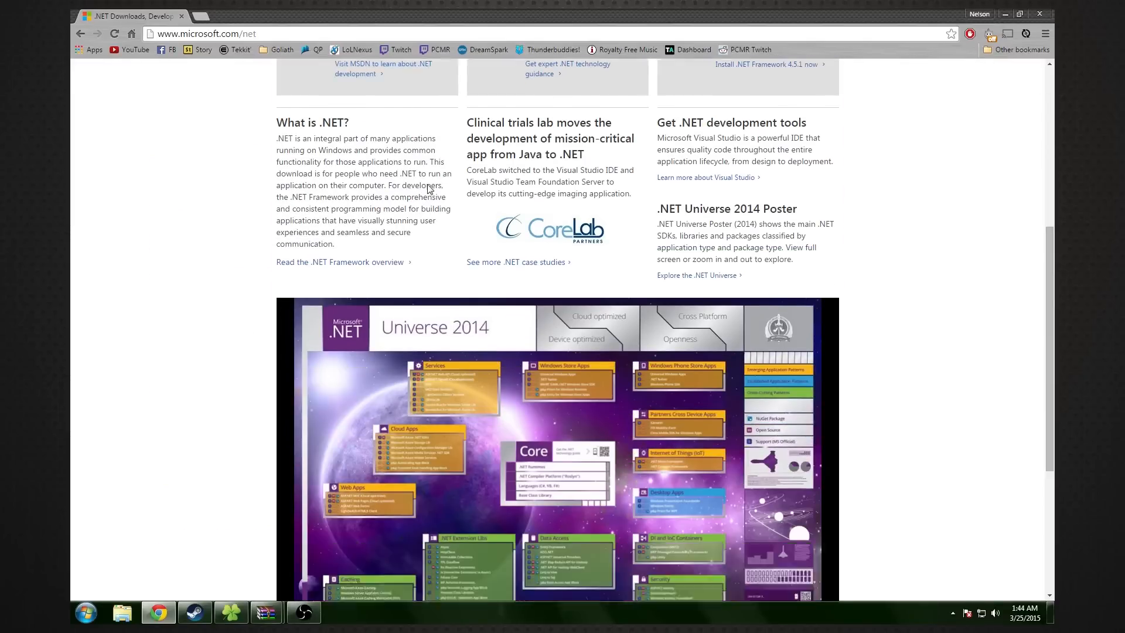
{"action": "scroll", "coordinate": [427, 188], "scroll_direction": "up", "scroll_amount": 10}
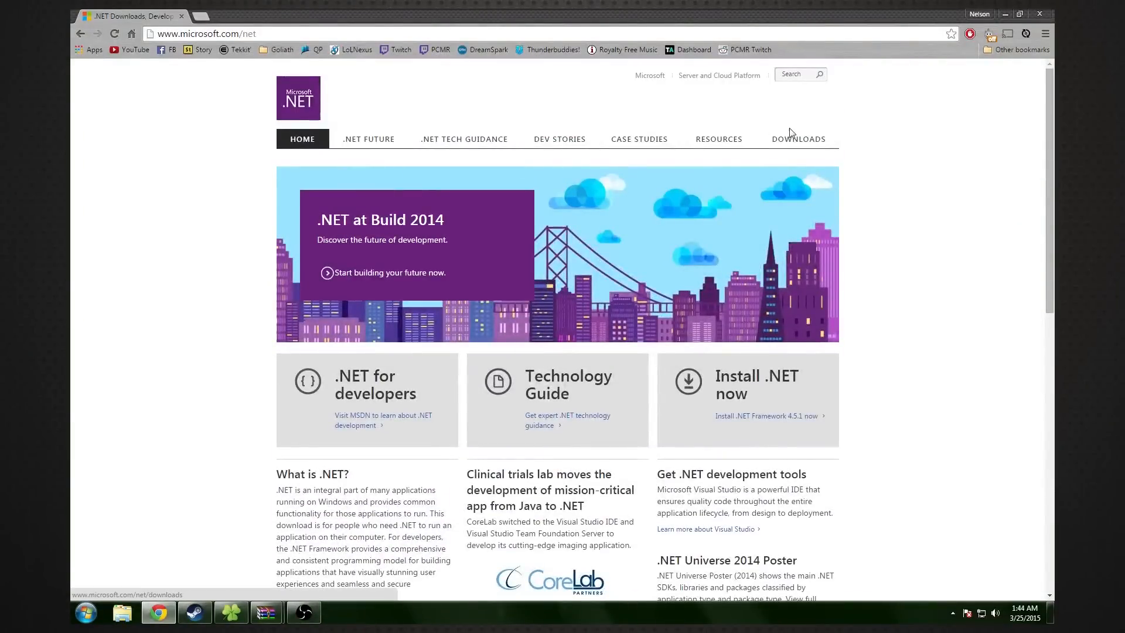
{"action": "left_click", "coordinate": [702, 151]}
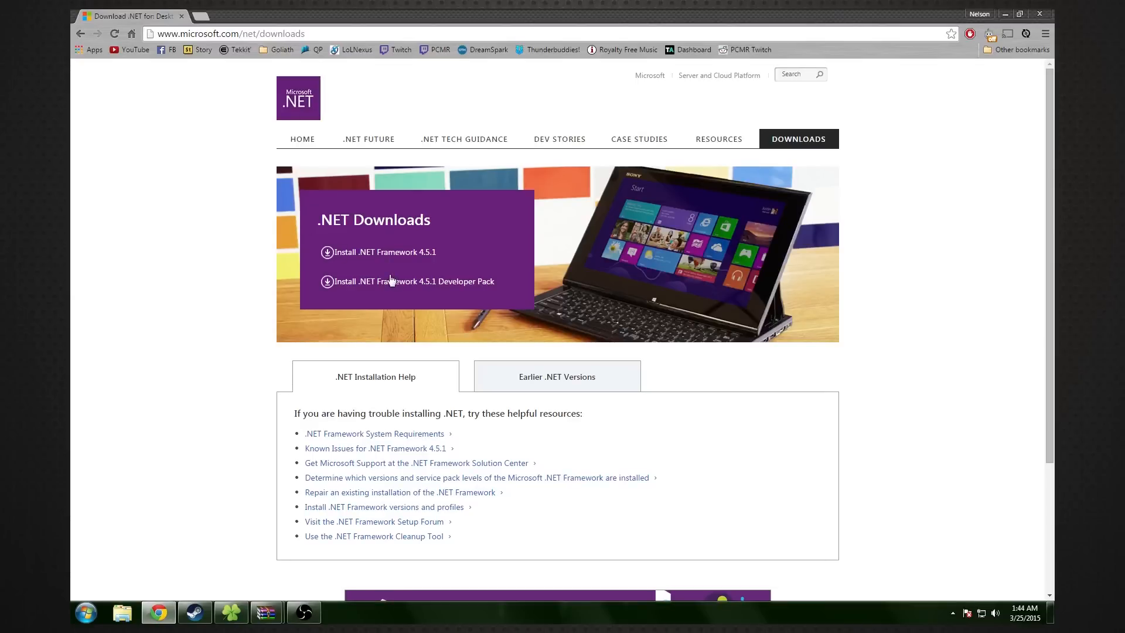
Download the .NET Framework 4.5.1 installer, keep the flagged file, and run it with permission to make changes
{"action": "left_click", "coordinate": [366, 253]}
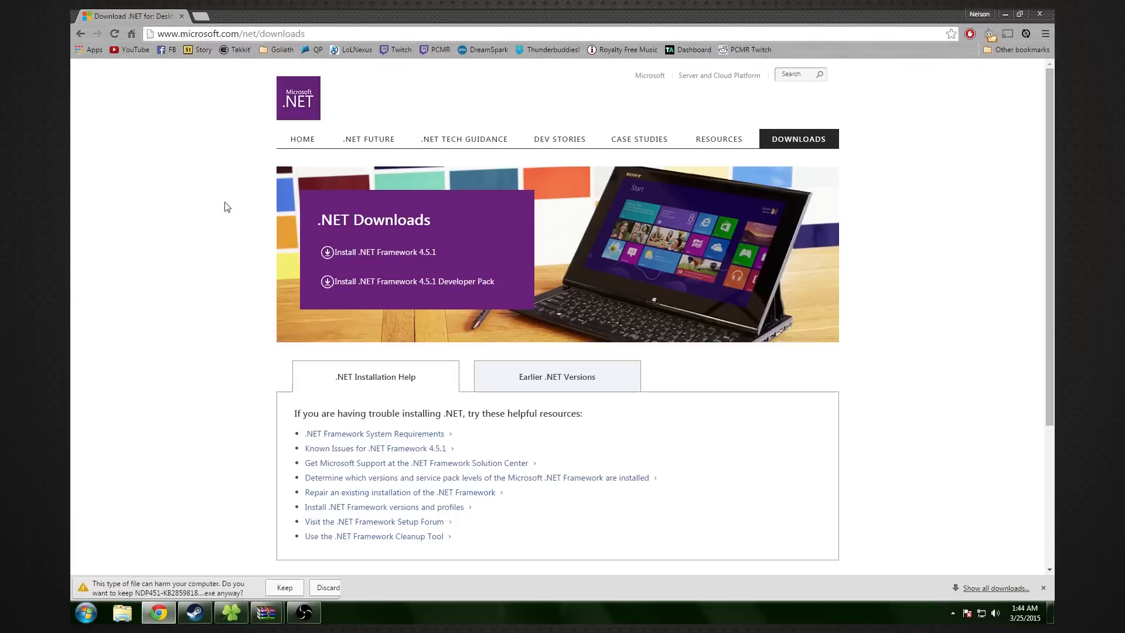
{"action": "left_click", "coordinate": [285, 587]}
{"action": "left_click", "coordinate": [139, 583]}
{"action": "left_click", "coordinate": [614, 323]}
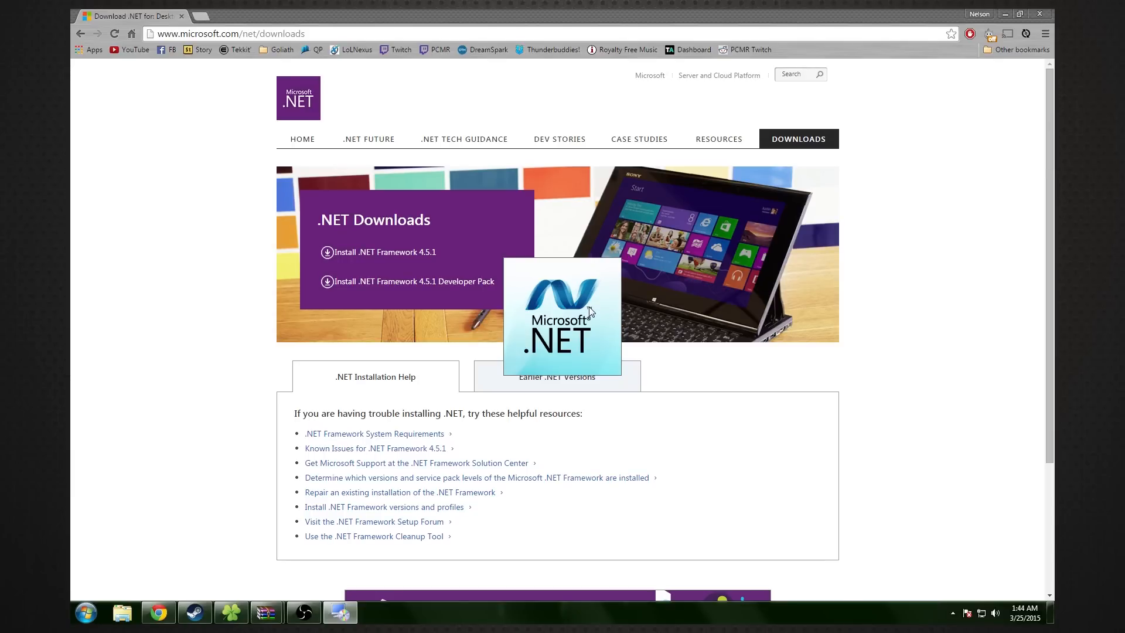
Accept the .NET Framework 4.5.1 license terms, start the installation, and let Setup close the Catalyst Control Center programs
{"action": "left_click", "coordinate": [446, 344]}
{"action": "left_click", "coordinate": [627, 441]}
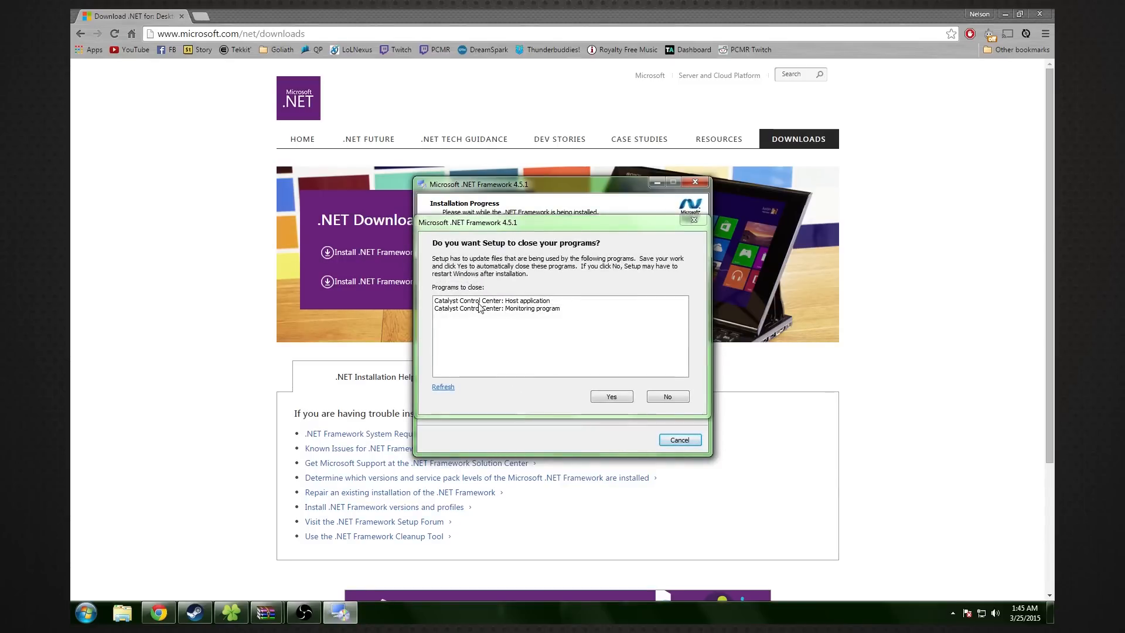
{"action": "left_click", "coordinate": [614, 395]}
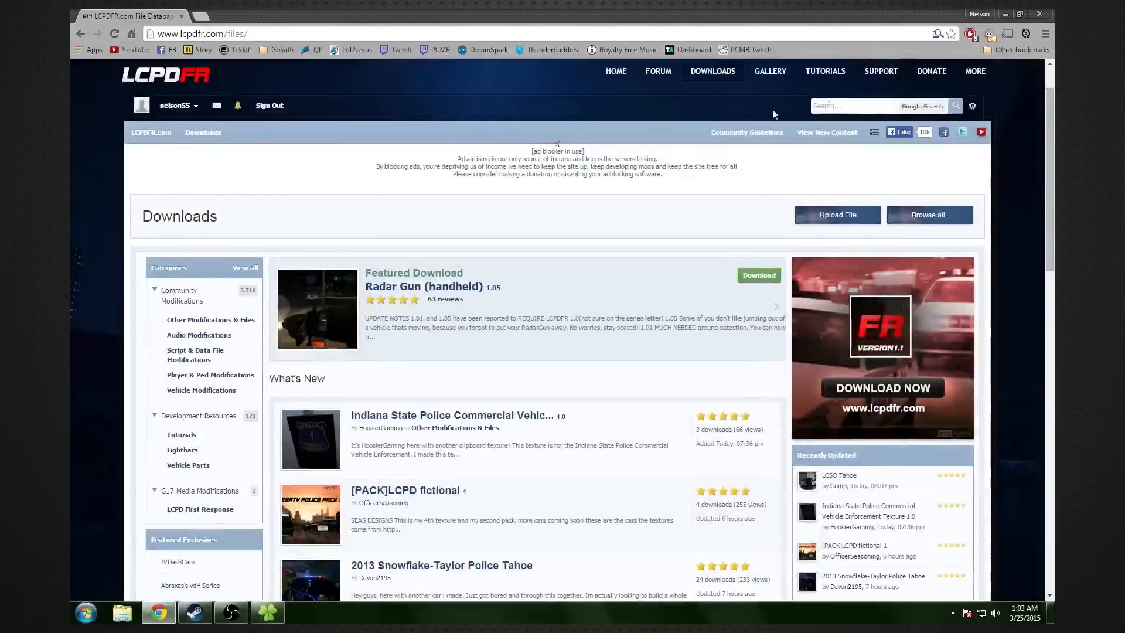
Search the LCPDFR site for "els" and open the Emergency Lighting System download page from the results
{"action": "left_click", "coordinate": [823, 108]}
{"action": "type", "text": "els"}
{"action": "key", "text": "Return"}
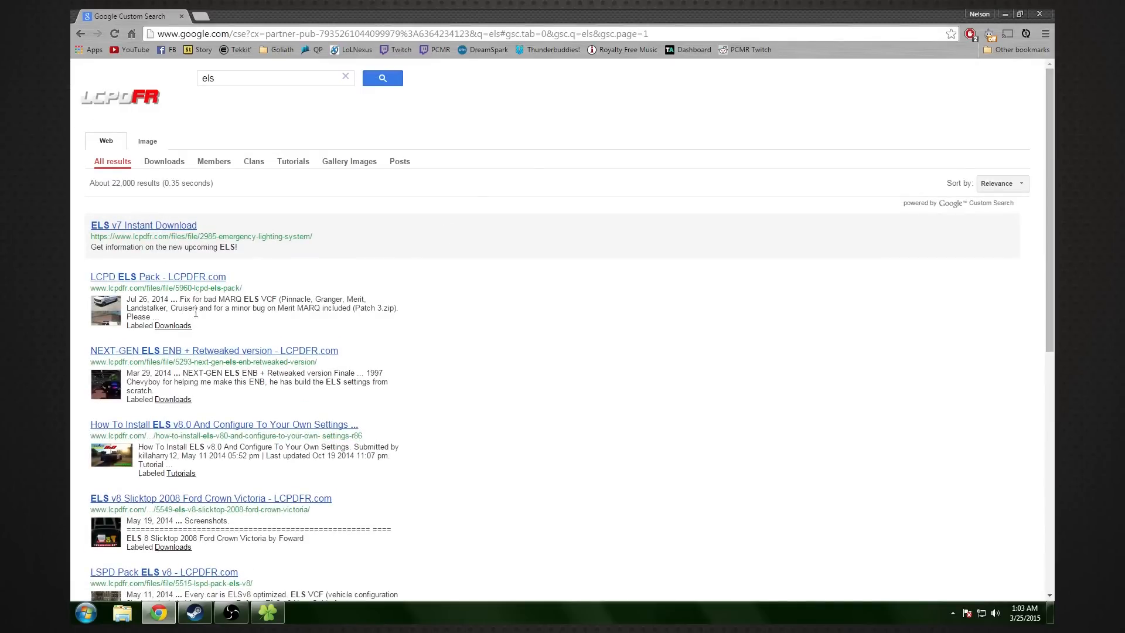
{"action": "left_click", "coordinate": [152, 230]}
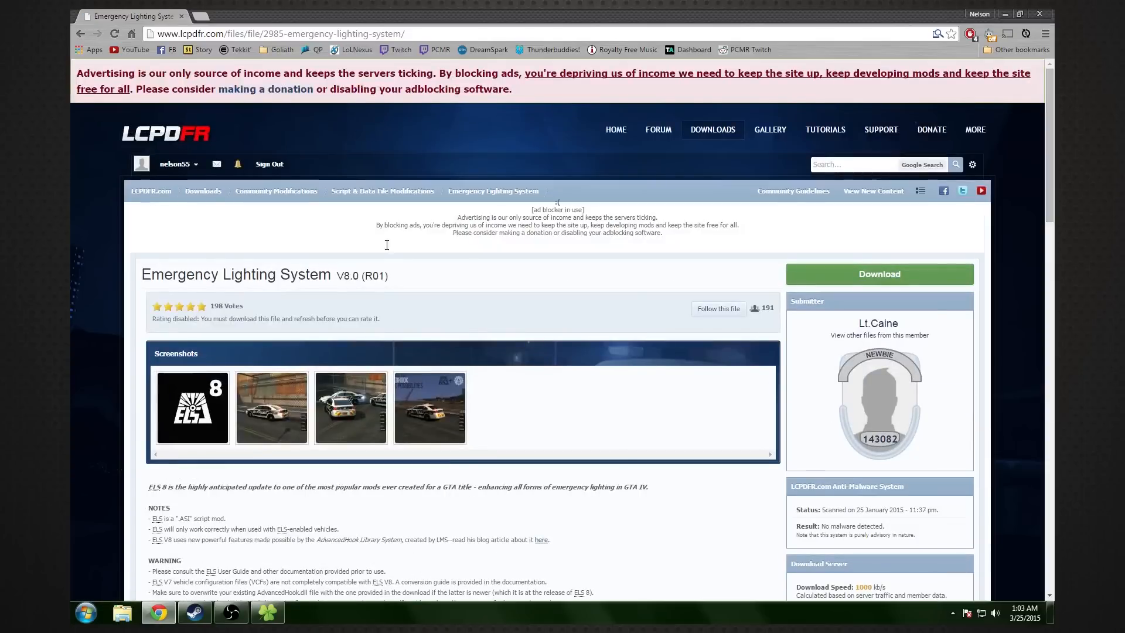
Download ELS V8.0.rar from the Emergency Lighting System page, completing the security check
{"action": "left_click", "coordinate": [375, 274]}
{"action": "scroll", "coordinate": [409, 280], "scroll_direction": "down", "scroll_amount": 2}
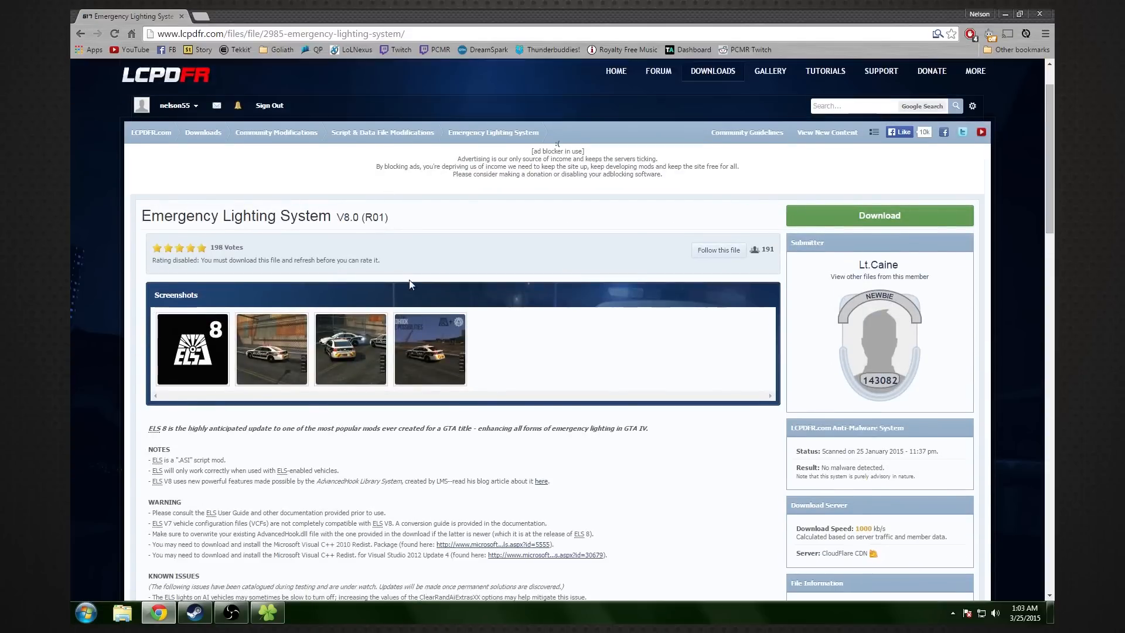
{"action": "left_click", "coordinate": [866, 153]}
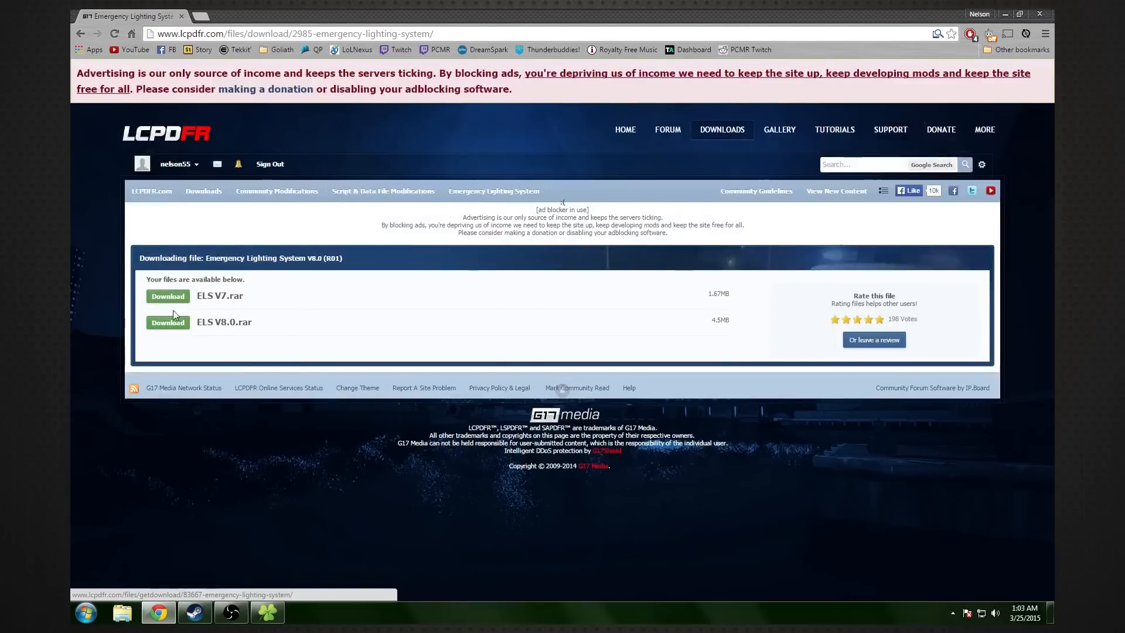
{"action": "left_click", "coordinate": [168, 323]}
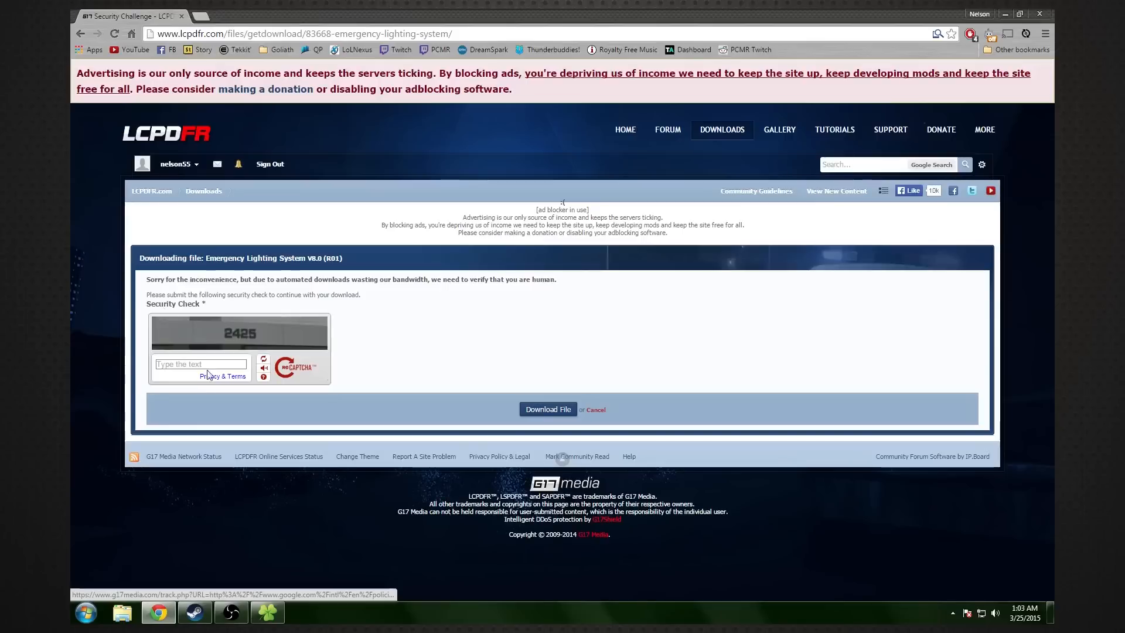
{"action": "left_click", "coordinate": [212, 362]}
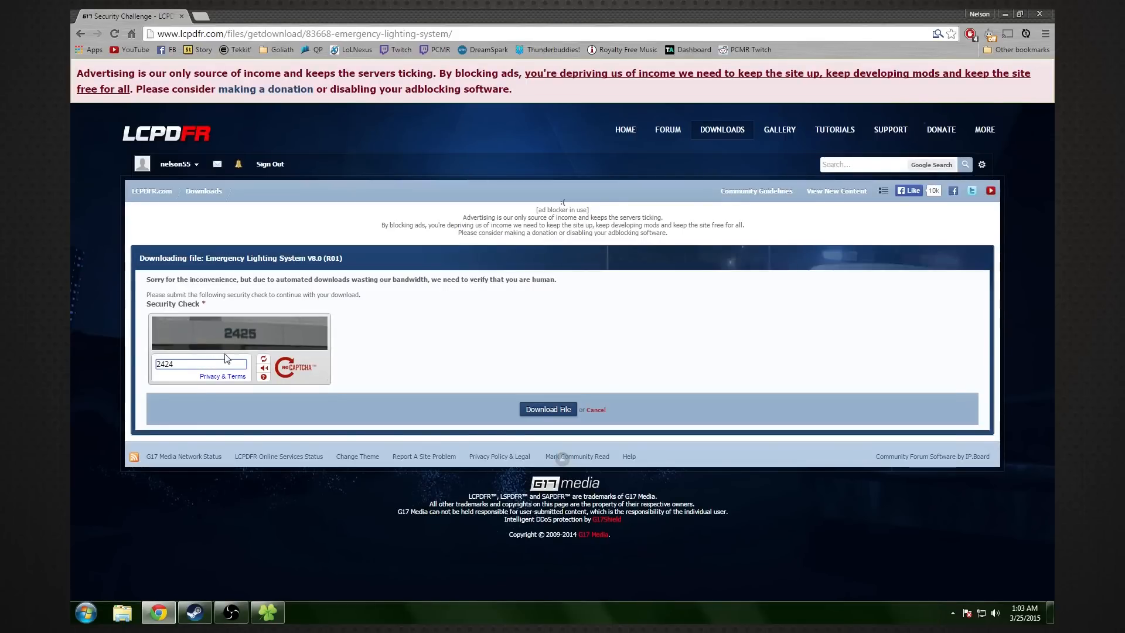
{"action": "left_click", "coordinate": [548, 409]}
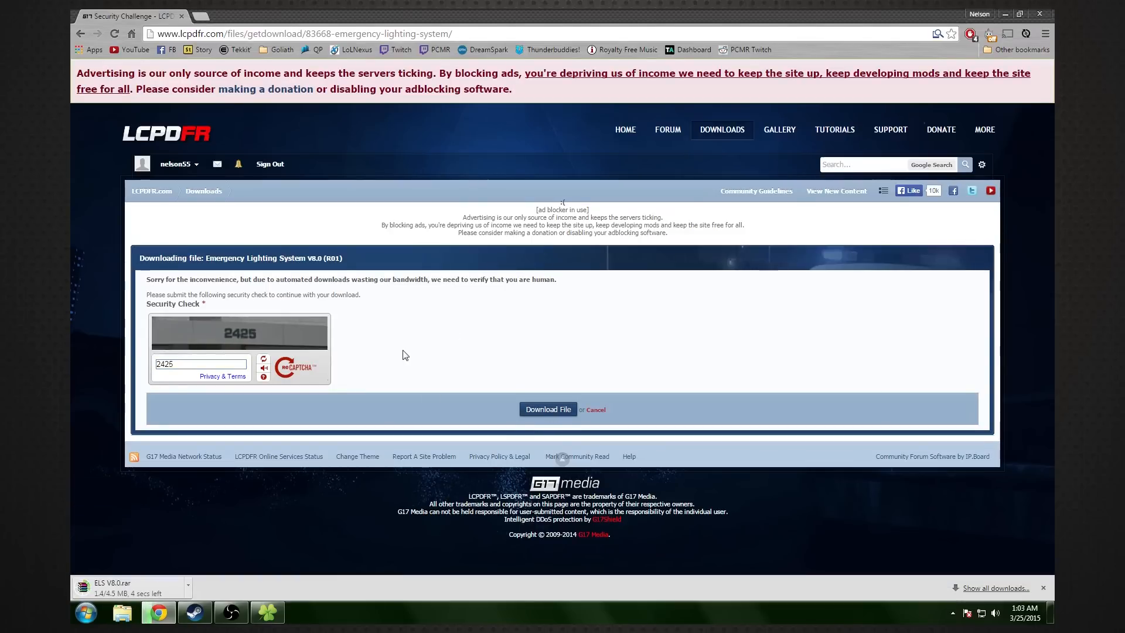
Open the downloaded ELS V8.0.rar archive, dismiss the license reminder, and enter its INSTALLATION FILES folder
{"action": "left_click", "coordinate": [139, 587]}
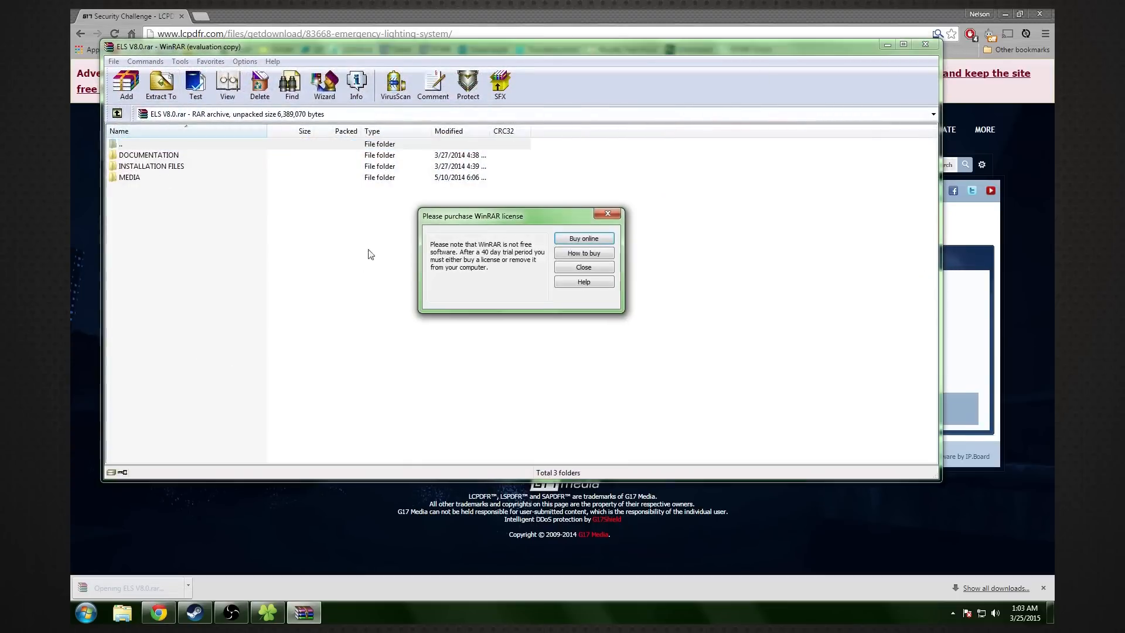
{"action": "left_click", "coordinate": [591, 267]}
{"action": "double_click", "coordinate": [150, 167]}
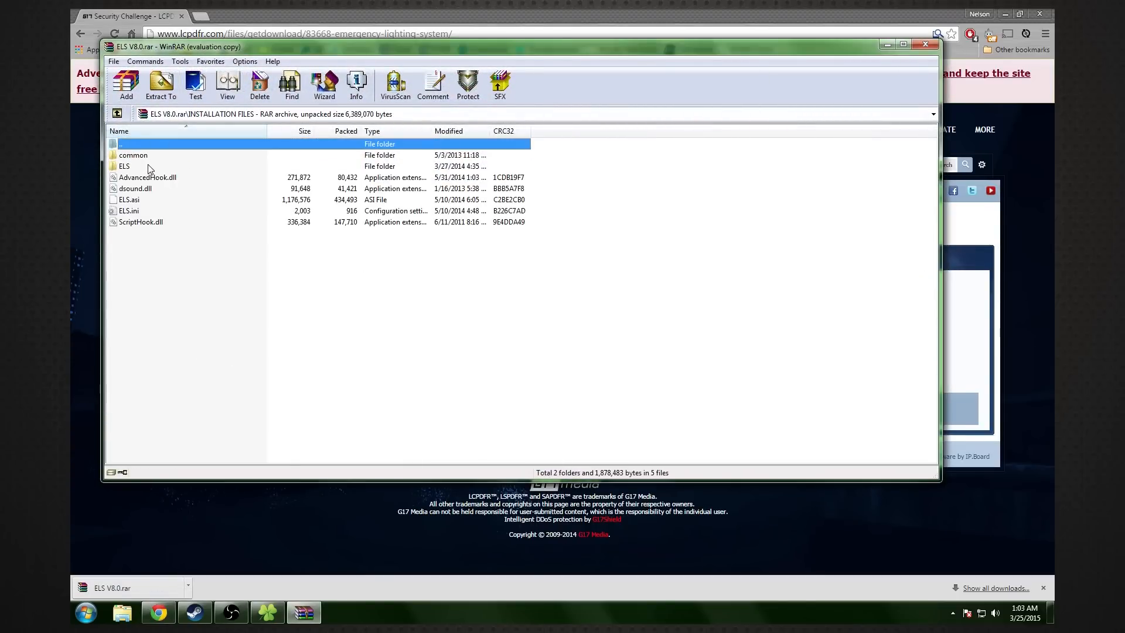
In a file manager window, browse to Z:\SteamLibrary\steamapps\common\Grand Theft Auto IV Episodes from Liberty City\EFLC
{"action": "left_click", "coordinate": [133, 606]}
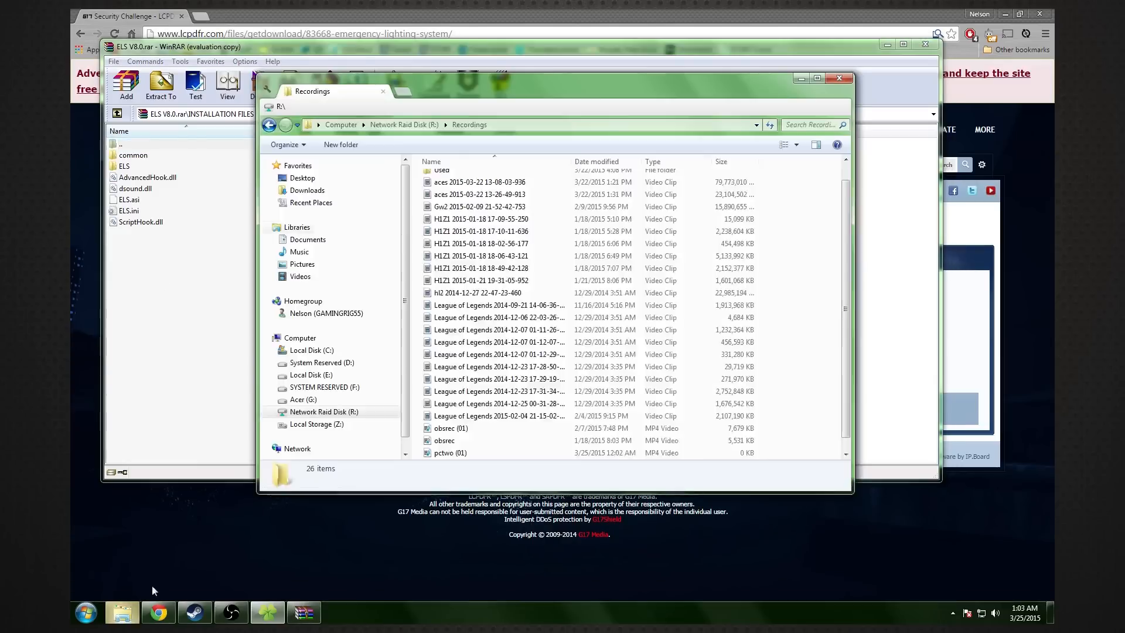
{"action": "left_click_drag", "start_coordinate": [544, 98], "coordinate": [640, 141]}
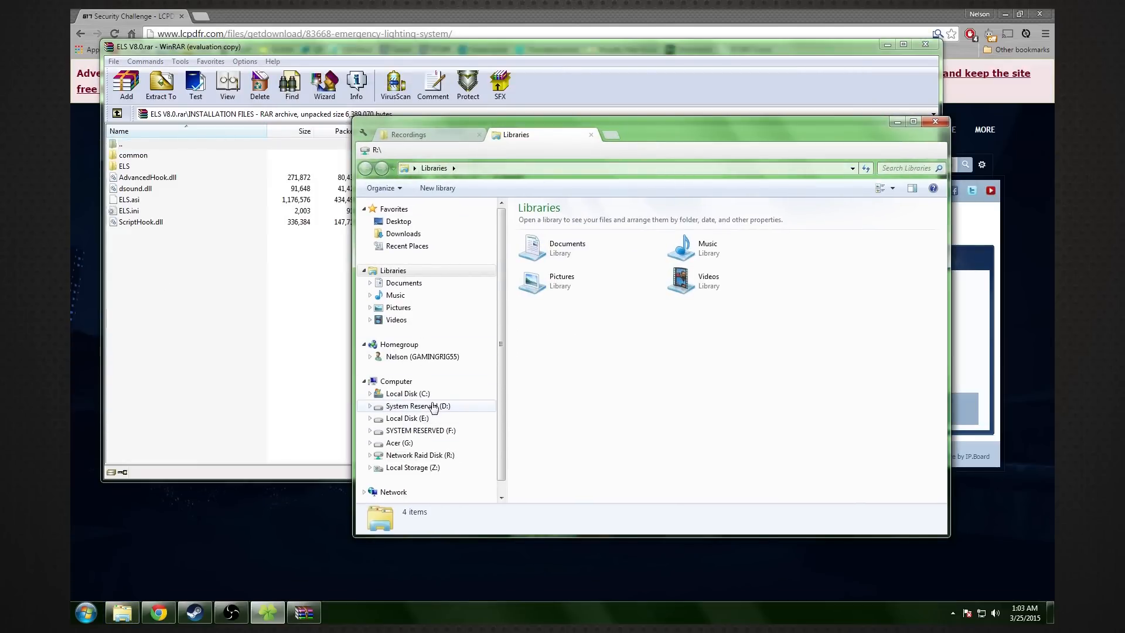
{"action": "left_click", "coordinate": [422, 467]}
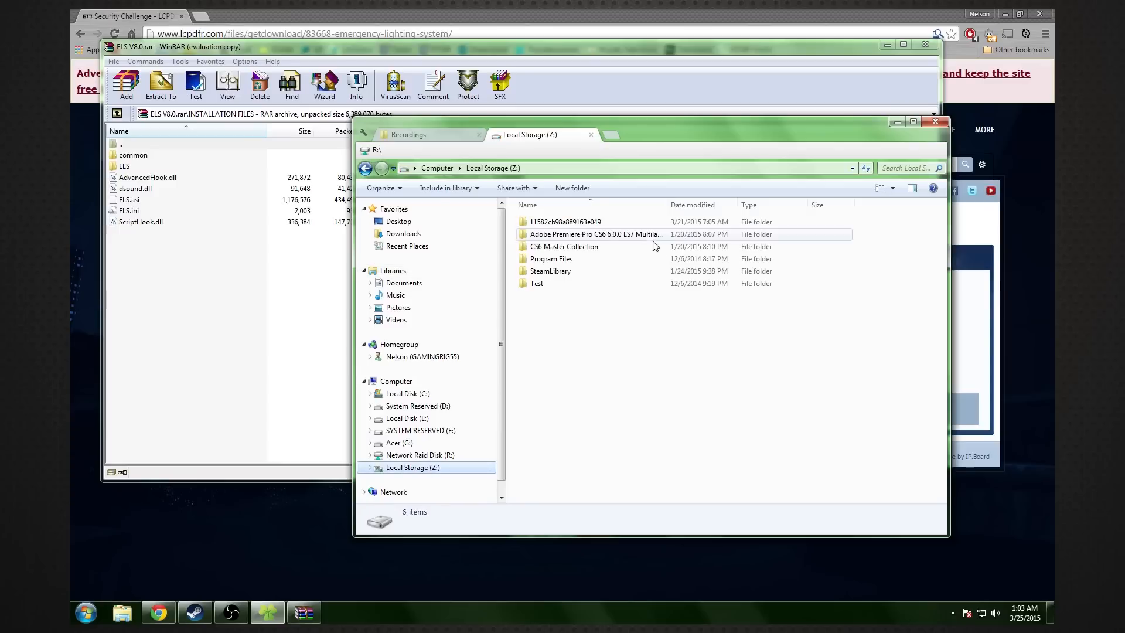
{"action": "double_click", "coordinate": [549, 270]}
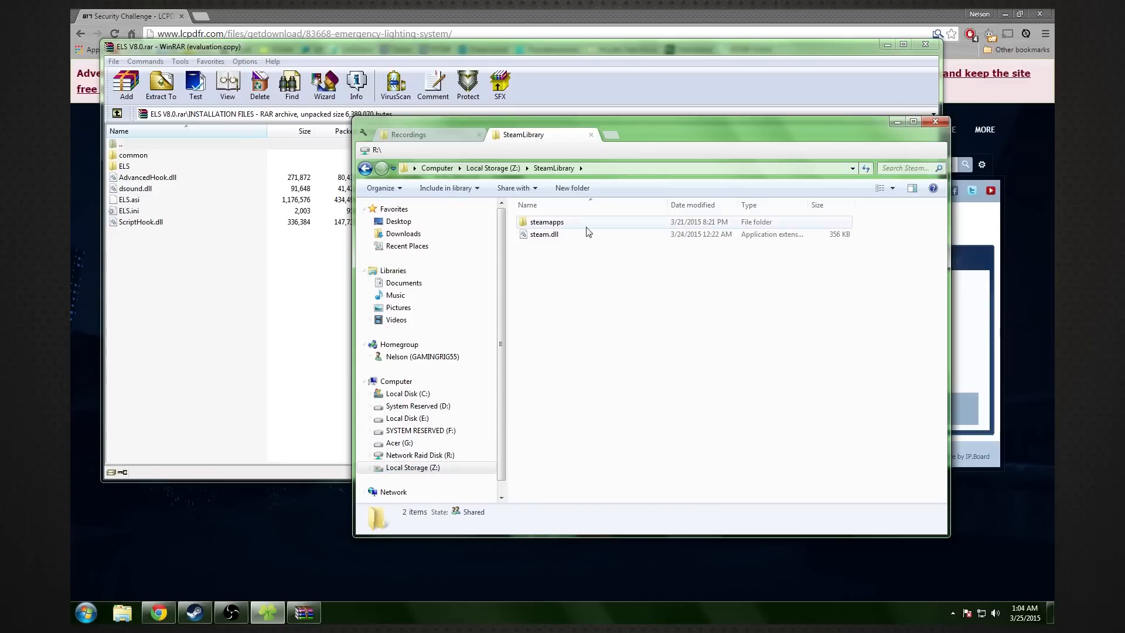
{"action": "left_click", "coordinate": [560, 223]}
{"action": "double_click", "coordinate": [561, 223]}
{"action": "left_click", "coordinate": [561, 223]}
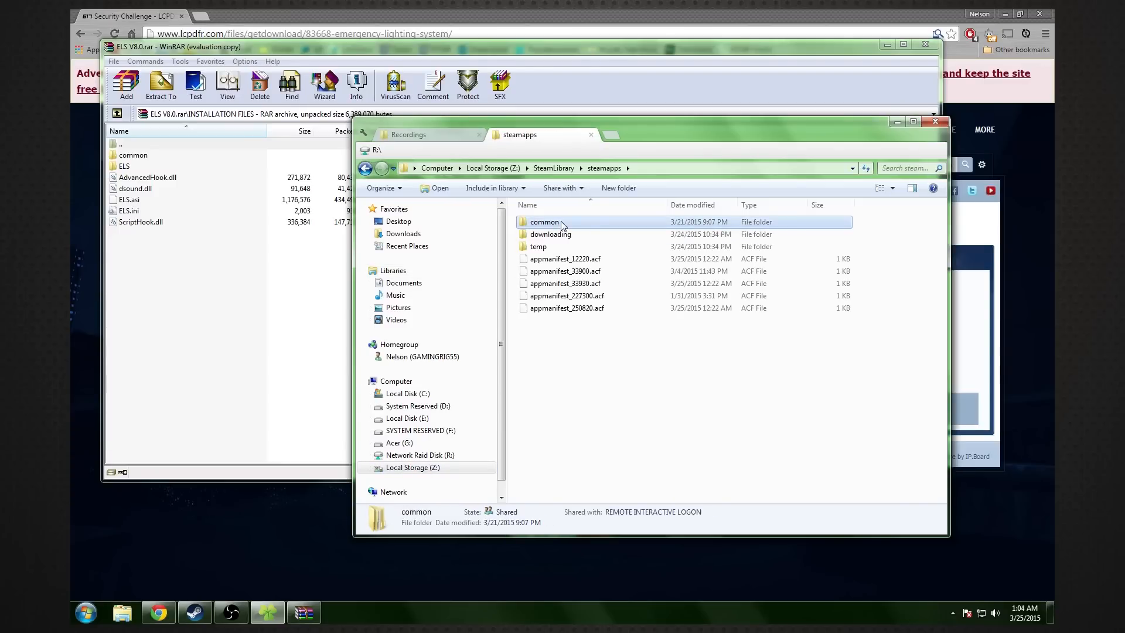
{"action": "double_click", "coordinate": [560, 223]}
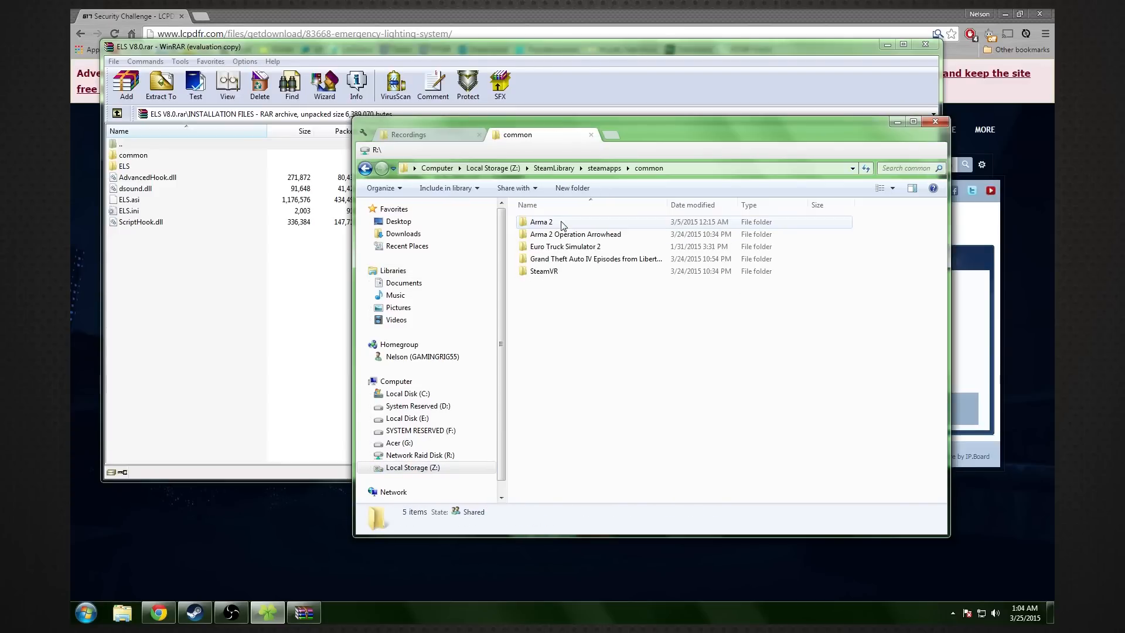
{"action": "double_click", "coordinate": [553, 258]}
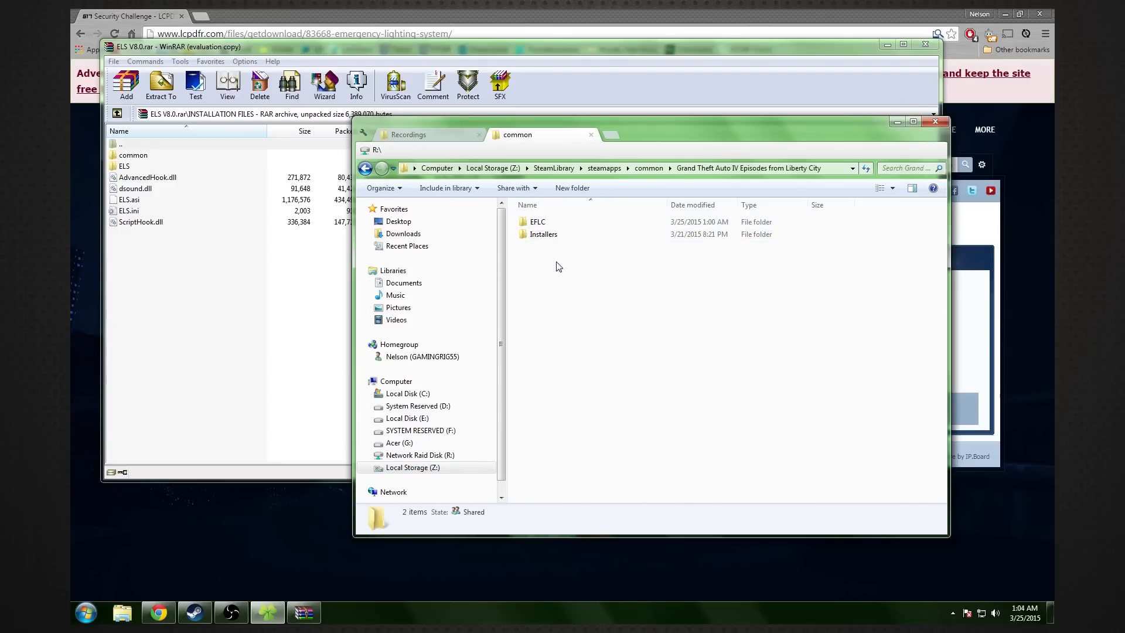
{"action": "double_click", "coordinate": [551, 227]}
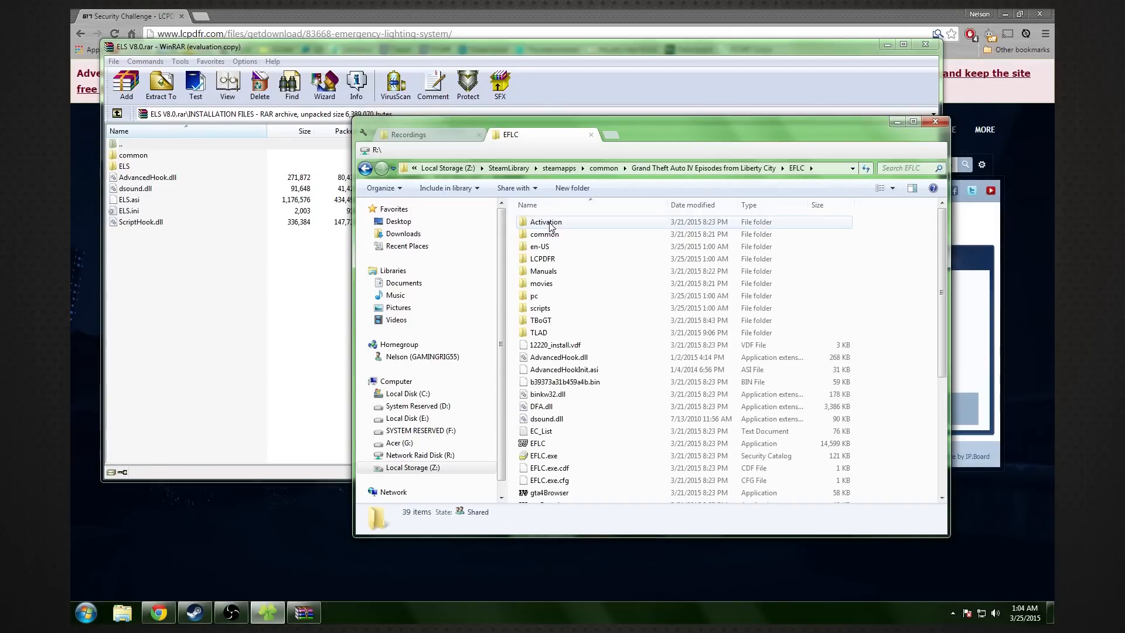
{"action": "double_click", "coordinate": [540, 308]}
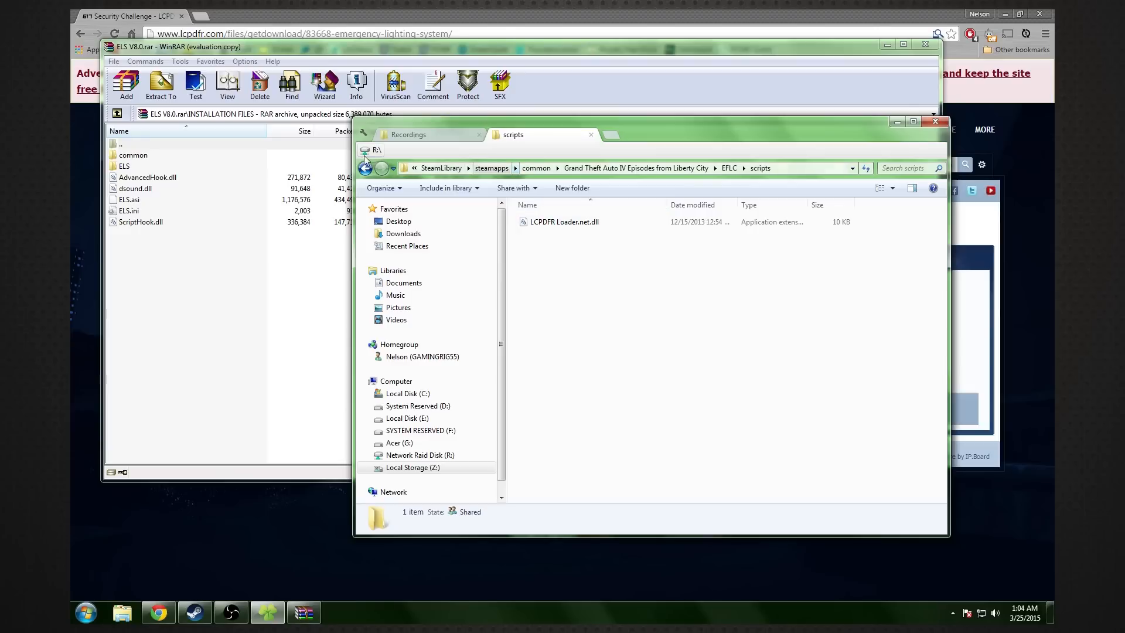
{"action": "left_click", "coordinate": [729, 168]}
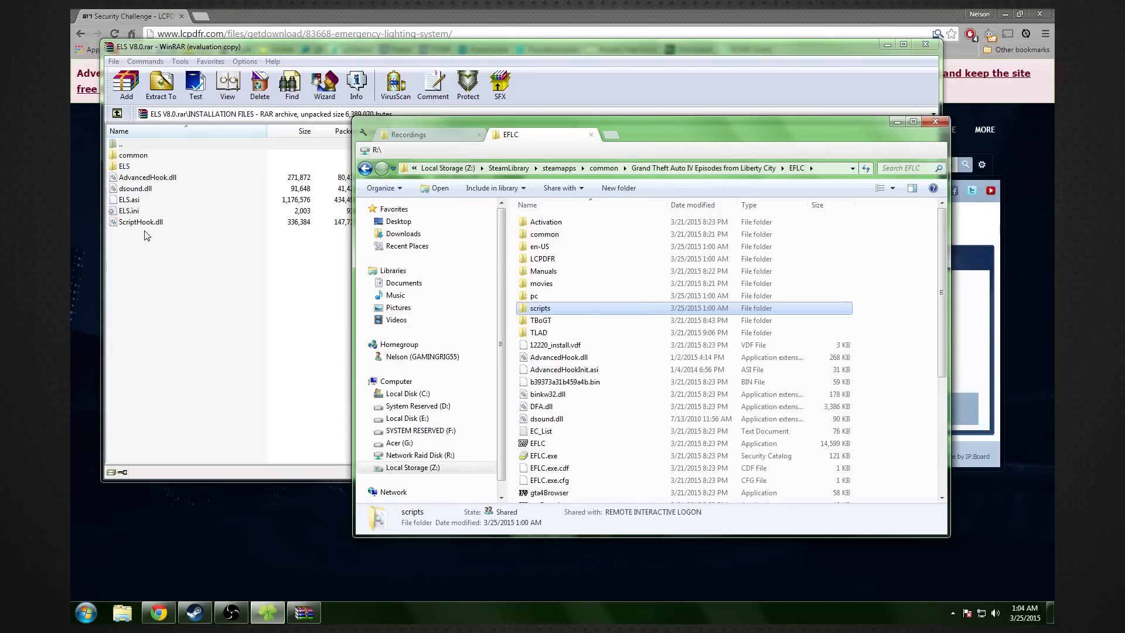
Extract all the ELS installation files into the EFLC folder, replacing conflicting files and merging the common folder, and close the archive
{"action": "left_click_drag", "start_coordinate": [147, 235], "coordinate": [335, 274]}
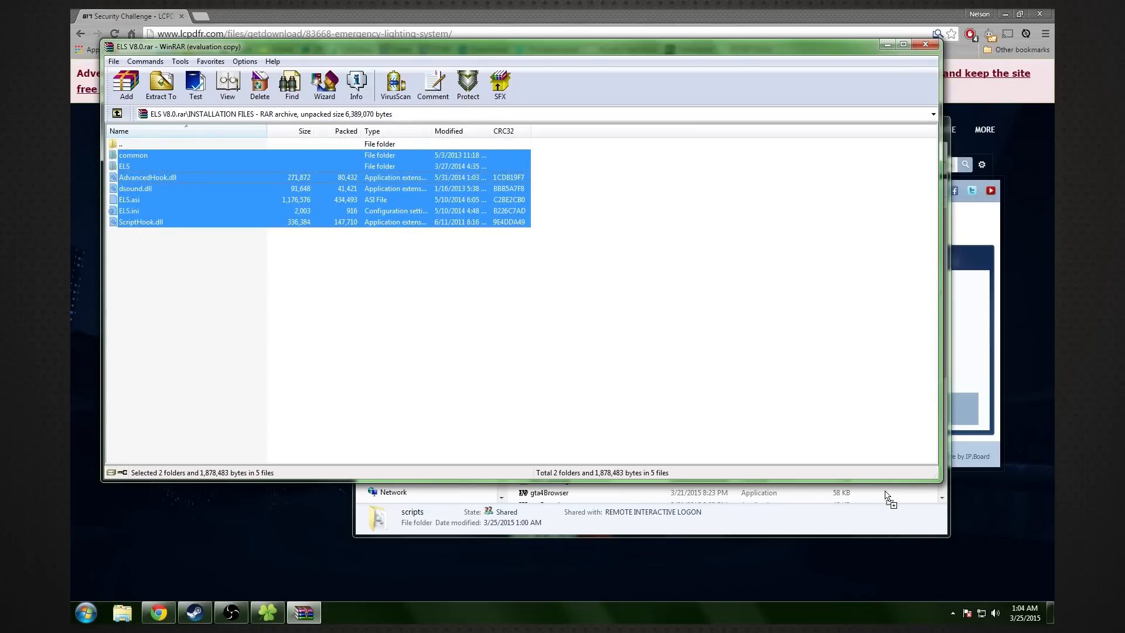
{"action": "left_click_drag", "start_coordinate": [886, 497], "coordinate": [886, 498]}
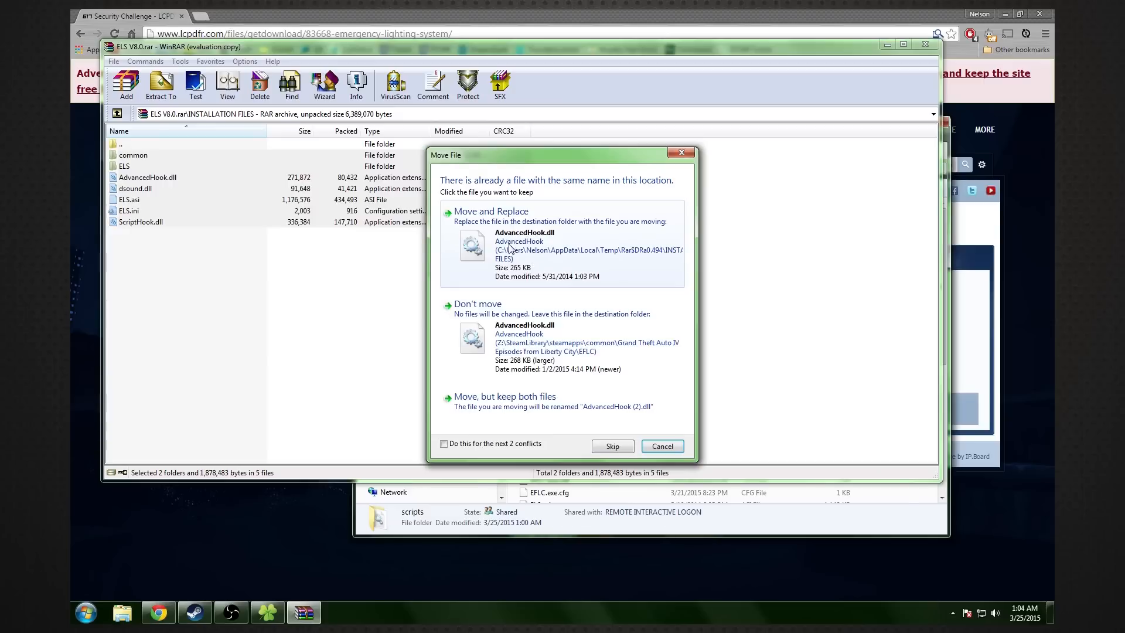
{"action": "left_click", "coordinate": [507, 256]}
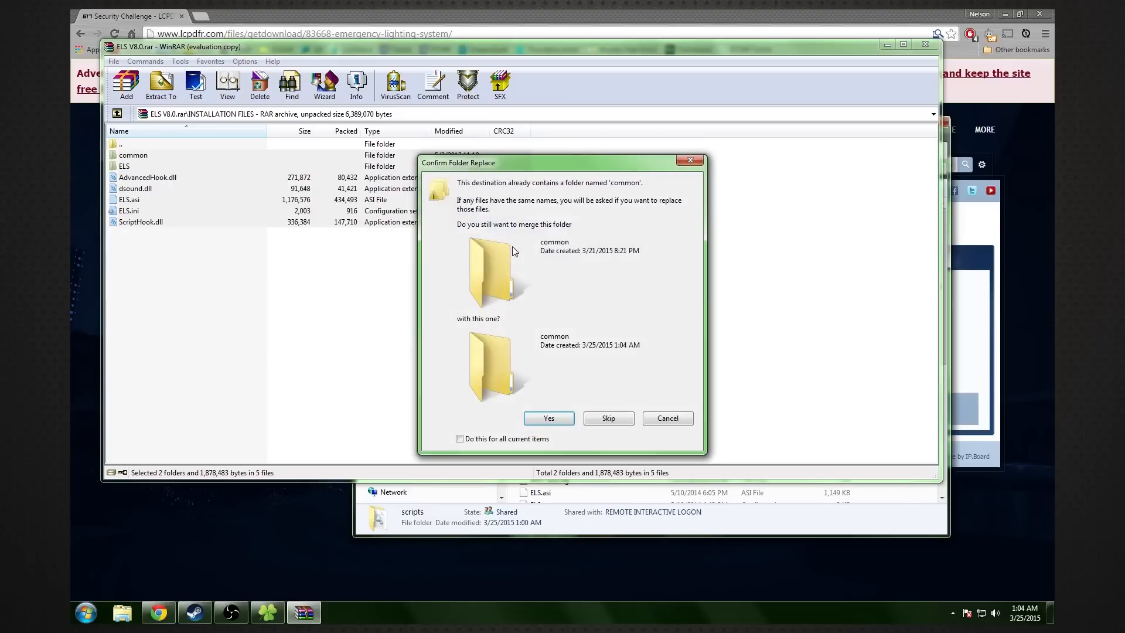
{"action": "left_click", "coordinate": [548, 418]}
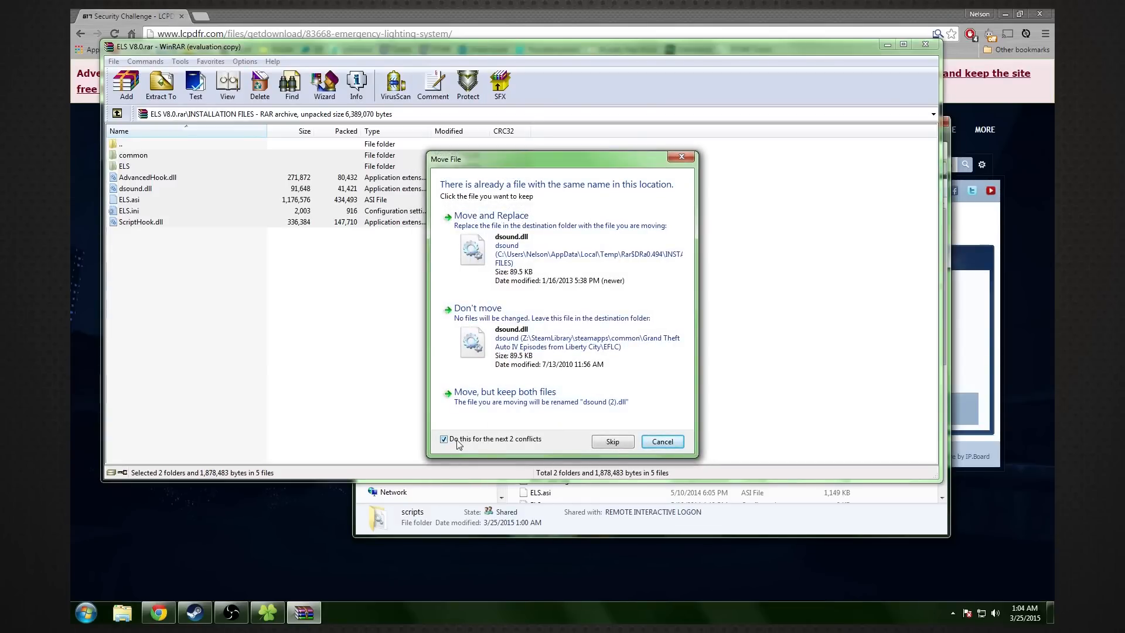
{"action": "left_click", "coordinate": [536, 256]}
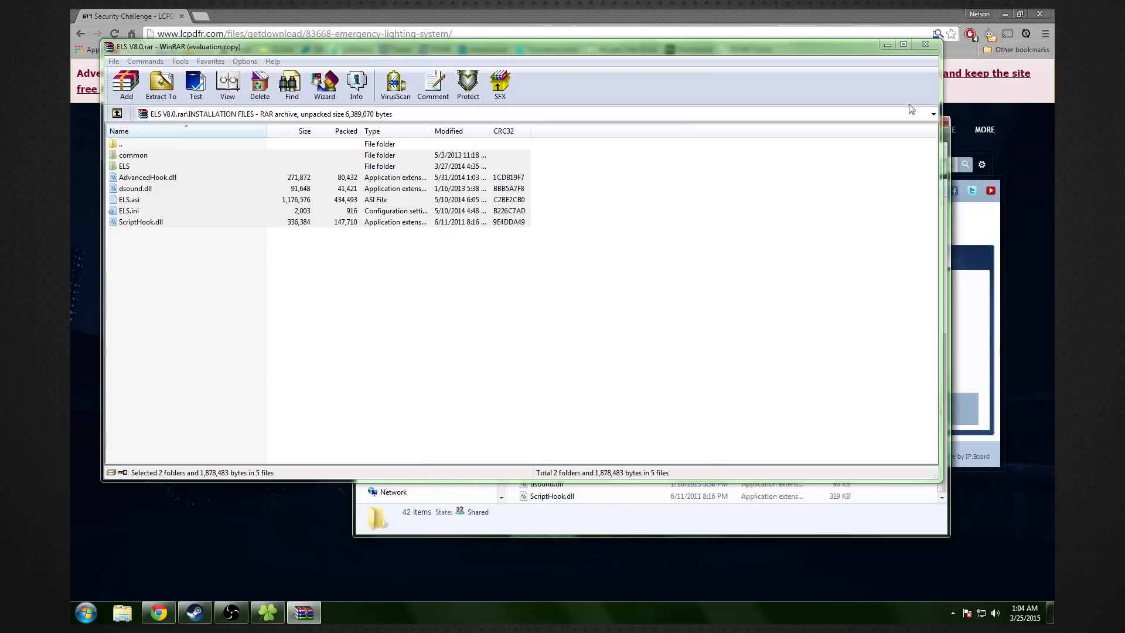
{"action": "left_click", "coordinate": [924, 45]}
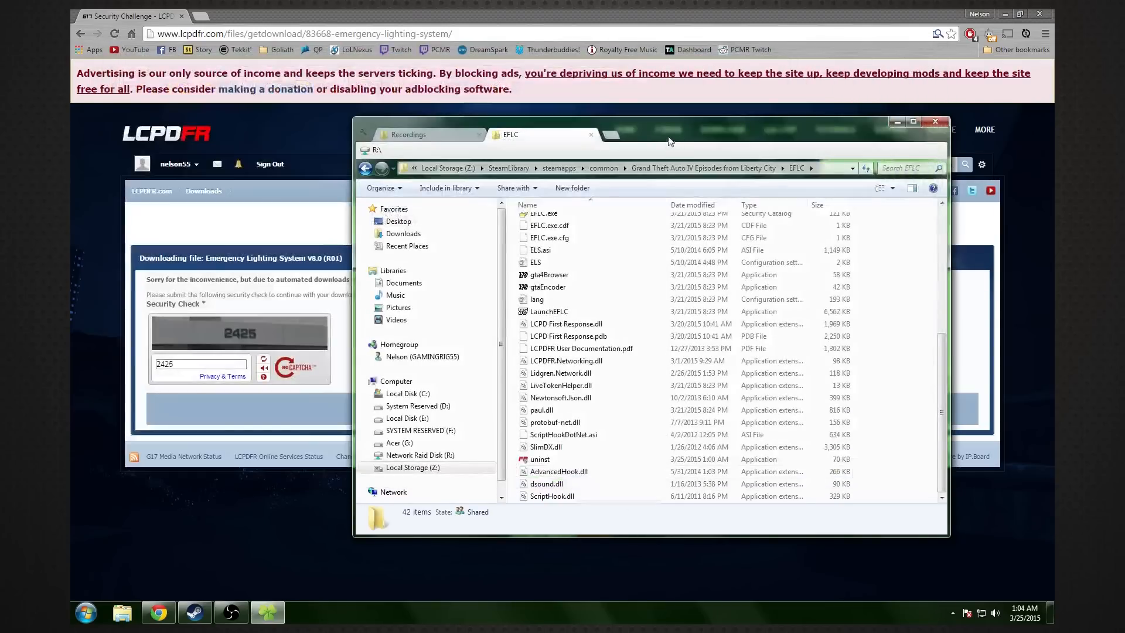
Locate the ELS configuration settings file in the EFLC folder and open it in Notepad++
{"action": "left_click_drag", "start_coordinate": [670, 143], "coordinate": [616, 123]}
{"action": "scroll", "coordinate": [516, 409], "scroll_direction": "up", "scroll_amount": 4}
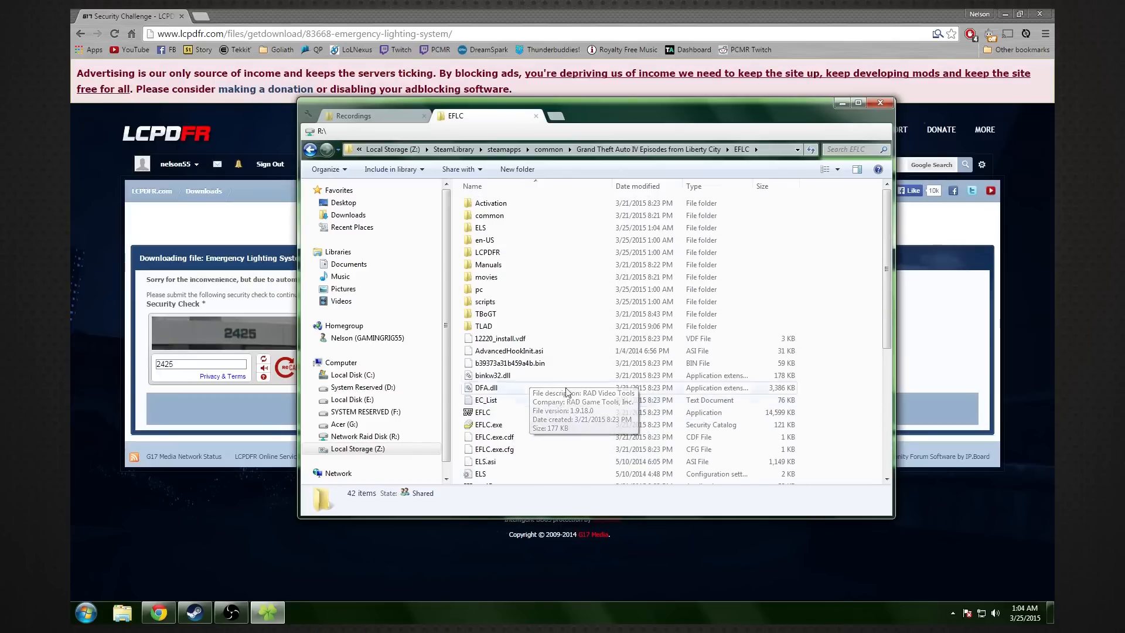
{"action": "scroll", "coordinate": [569, 378], "scroll_direction": "up", "scroll_amount": 2}
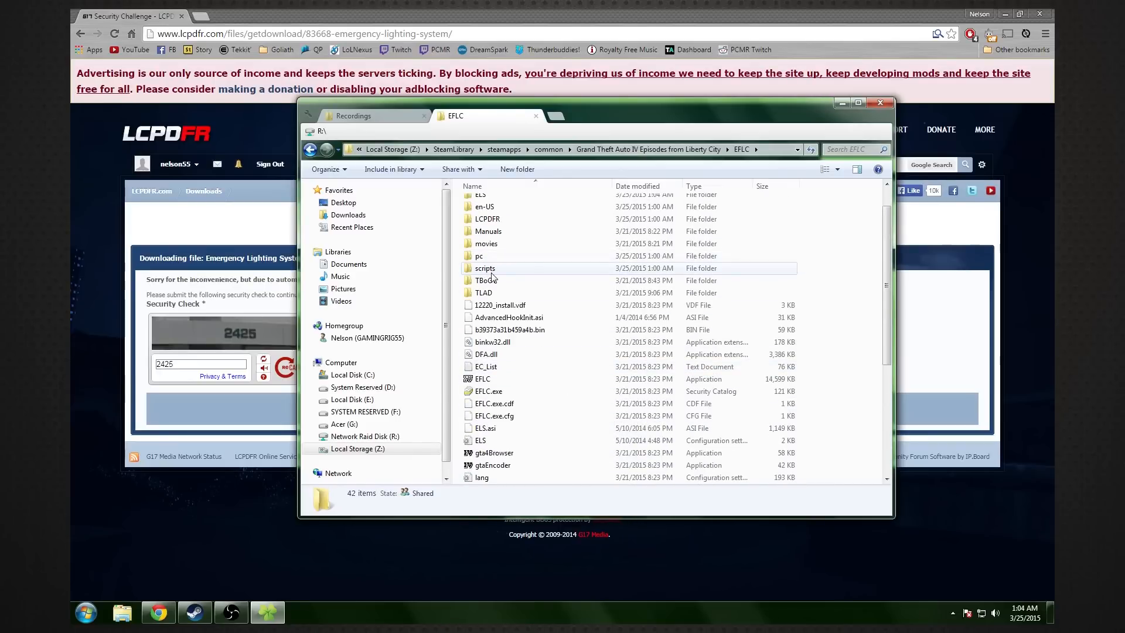
{"action": "scroll", "coordinate": [486, 328], "scroll_direction": "down", "scroll_amount": 3}
{"action": "left_click", "coordinate": [488, 329]}
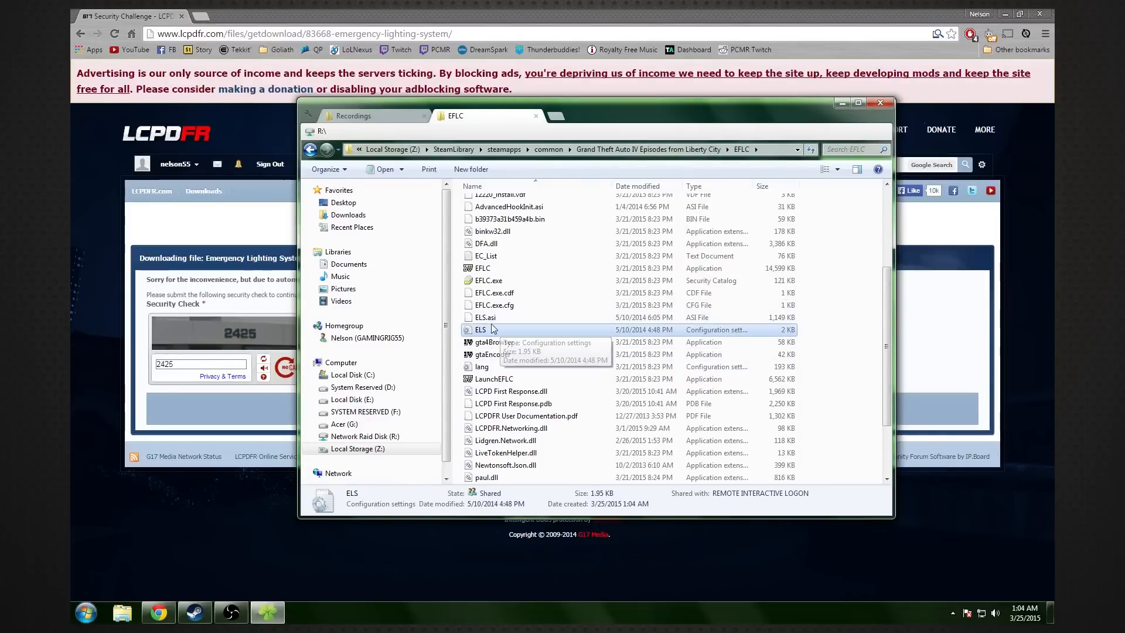
{"action": "right_click", "coordinate": [491, 328]}
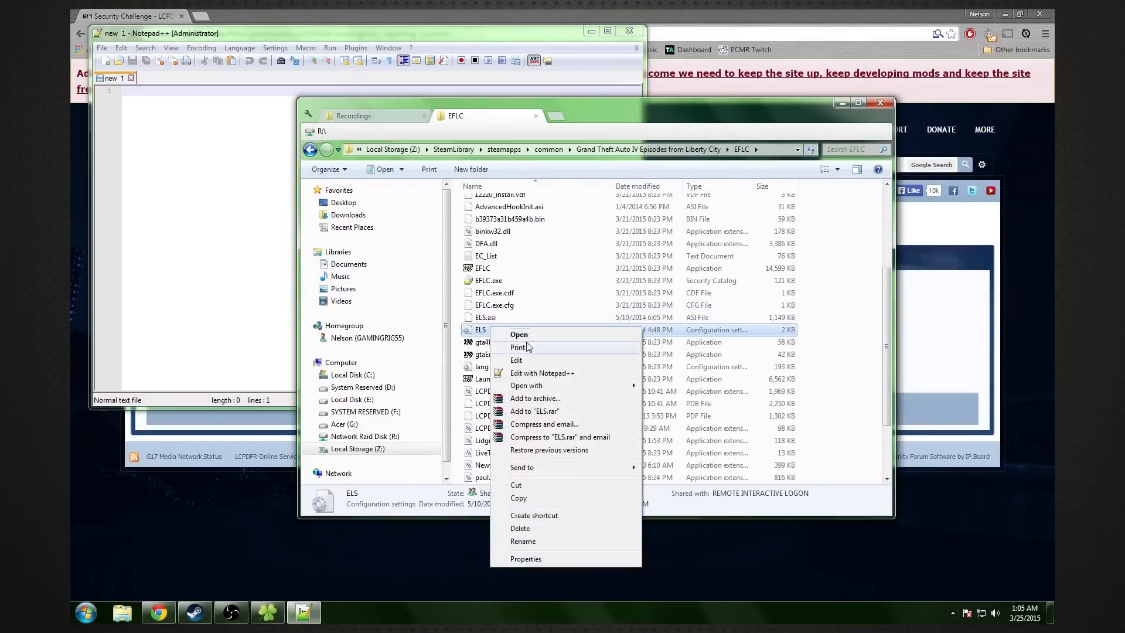
{"action": "left_click", "coordinate": [520, 373]}
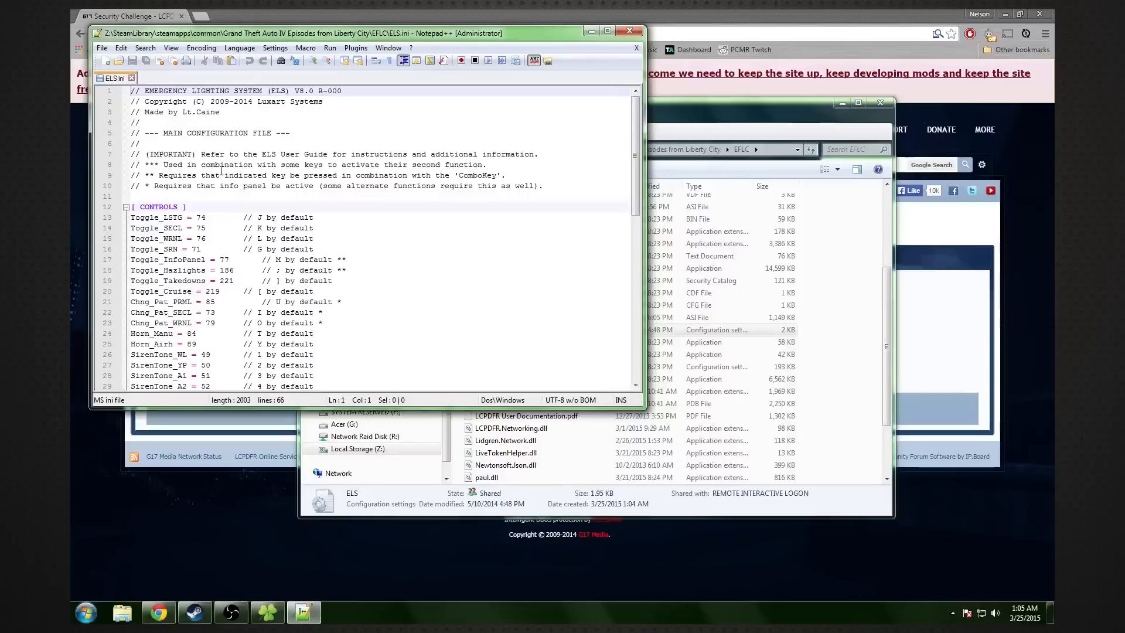
Review the controls, interface, environment lighting and misc settings in ELS.ini, then close the file without editing it
{"action": "scroll", "coordinate": [258, 171], "scroll_direction": "down", "scroll_amount": 3}
{"action": "left_click_drag", "start_coordinate": [251, 110], "coordinate": [302, 319]}
{"action": "left_click", "coordinate": [411, 240]}
{"action": "scroll", "coordinate": [412, 240], "scroll_direction": "down", "scroll_amount": 5}
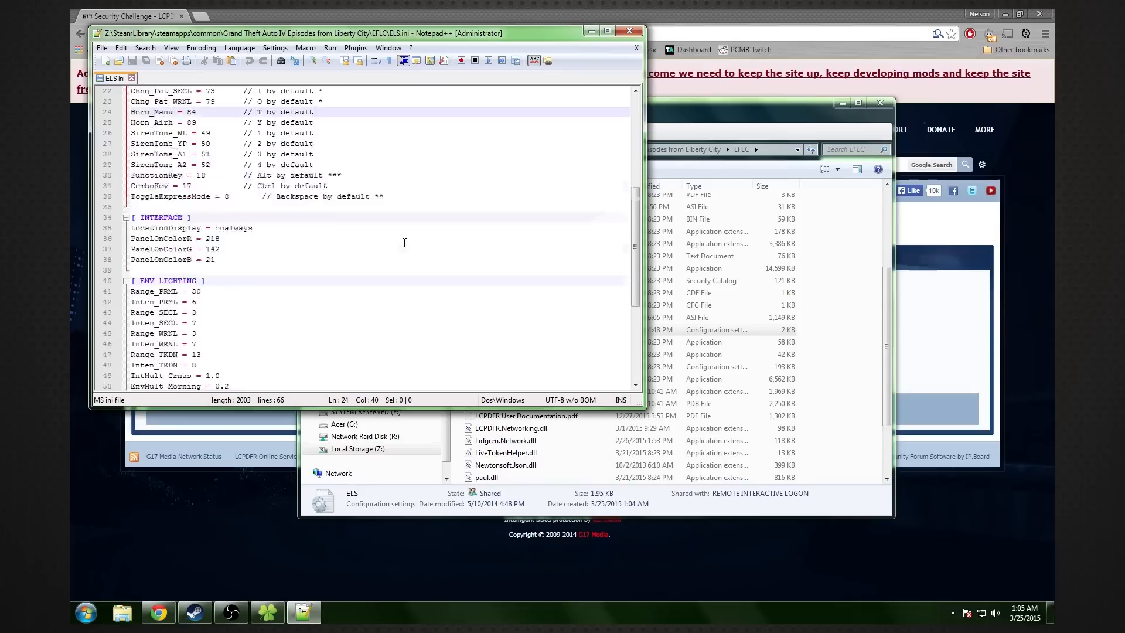
{"action": "scroll", "coordinate": [150, 186], "scroll_direction": "down", "scroll_amount": 4}
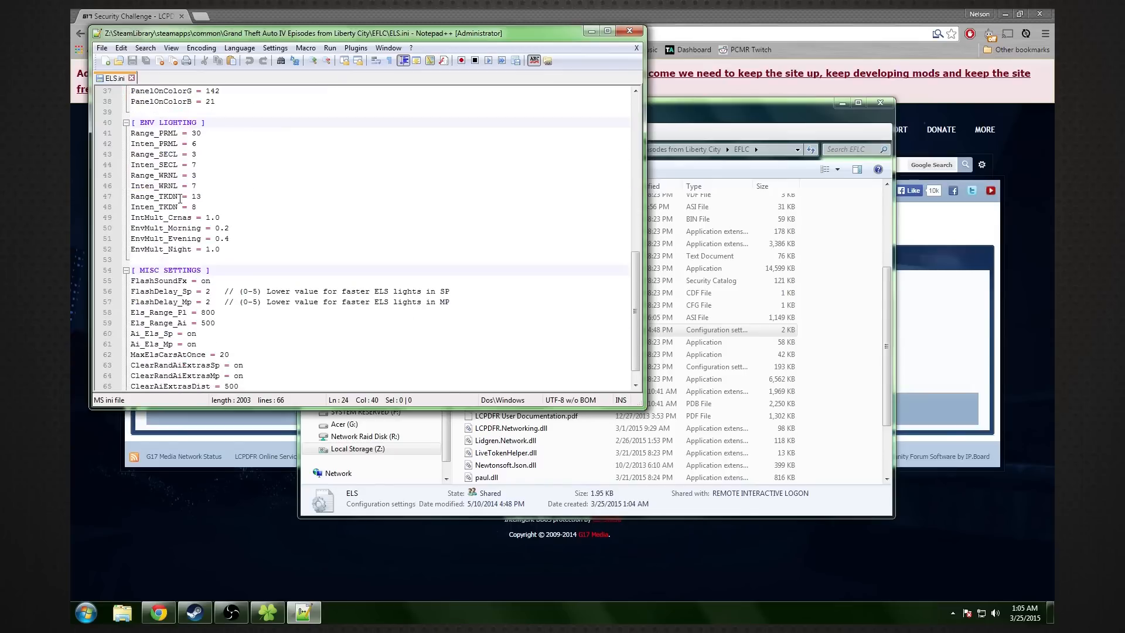
{"action": "scroll", "coordinate": [184, 175], "scroll_direction": "down", "scroll_amount": 1}
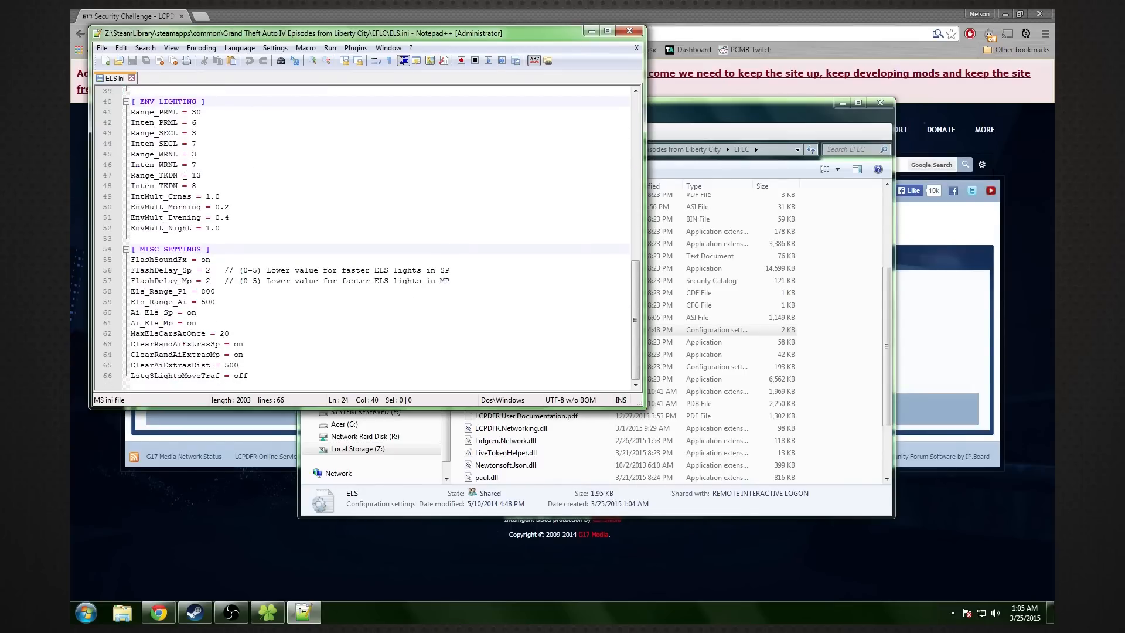
{"action": "scroll", "coordinate": [271, 376], "scroll_direction": "up", "scroll_amount": 13}
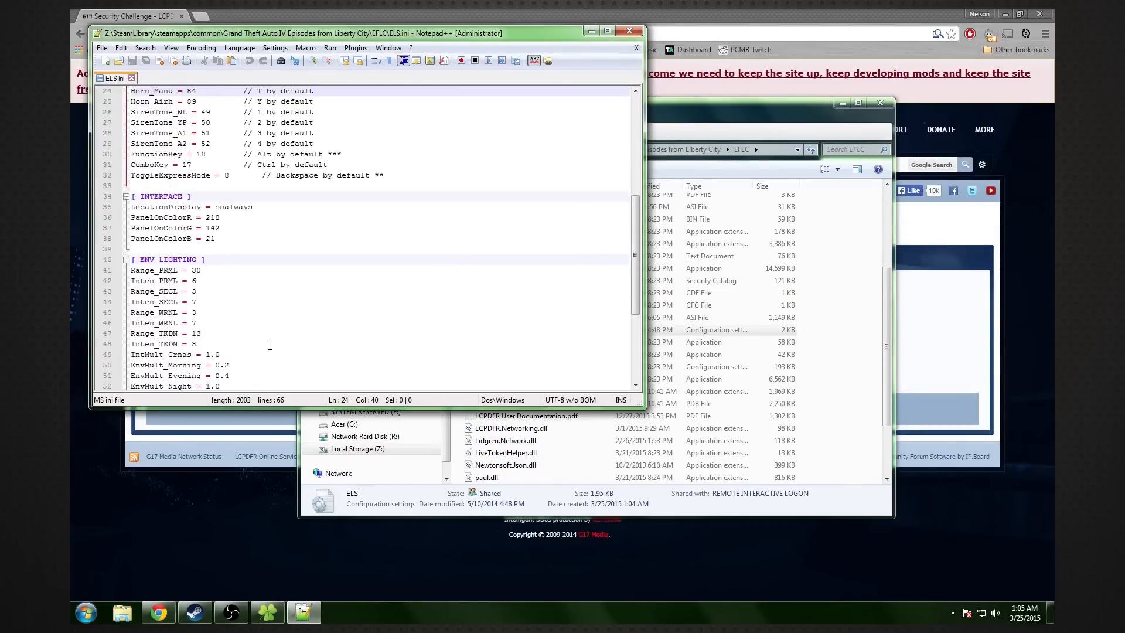
{"action": "left_click", "coordinate": [637, 35]}
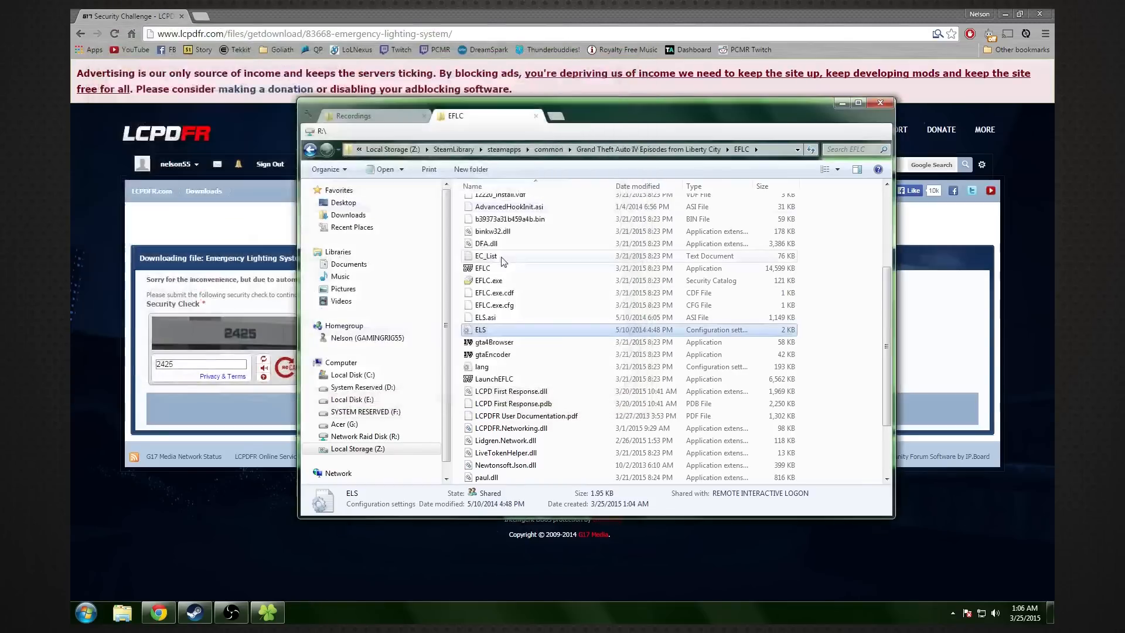
{"action": "left_click", "coordinate": [532, 317]}
{"action": "scroll", "coordinate": [532, 316], "scroll_direction": "up", "scroll_amount": 4}
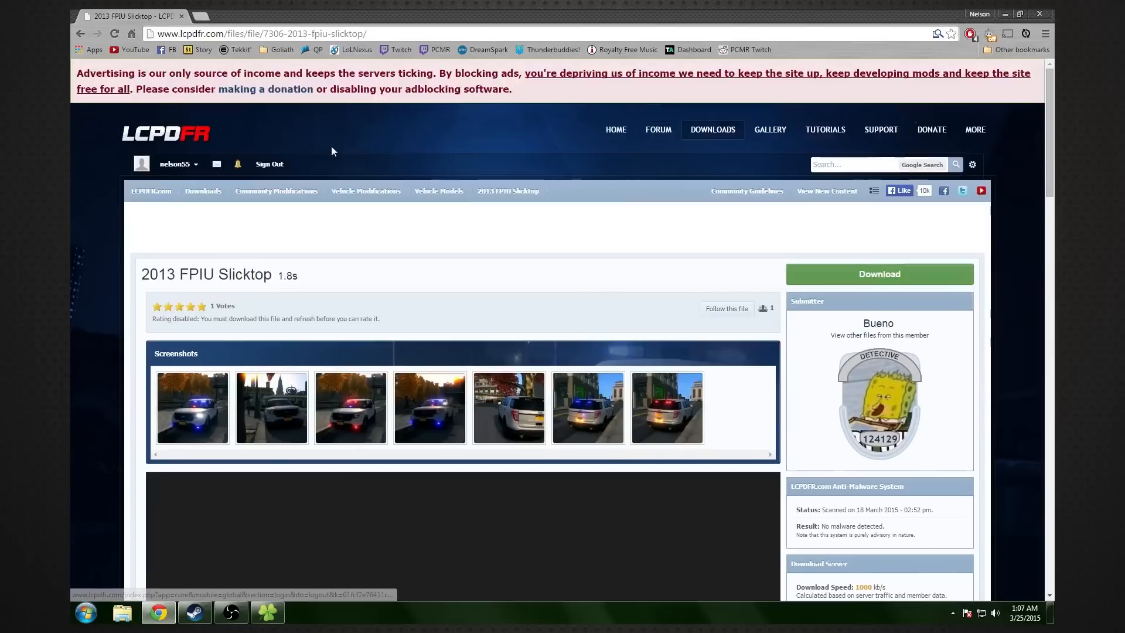
Examine the 2013 FPIU Slicktop download page, including its model overview, additional notes, included files and comments
{"action": "scroll", "coordinate": [328, 153], "scroll_direction": "down", "scroll_amount": 9}
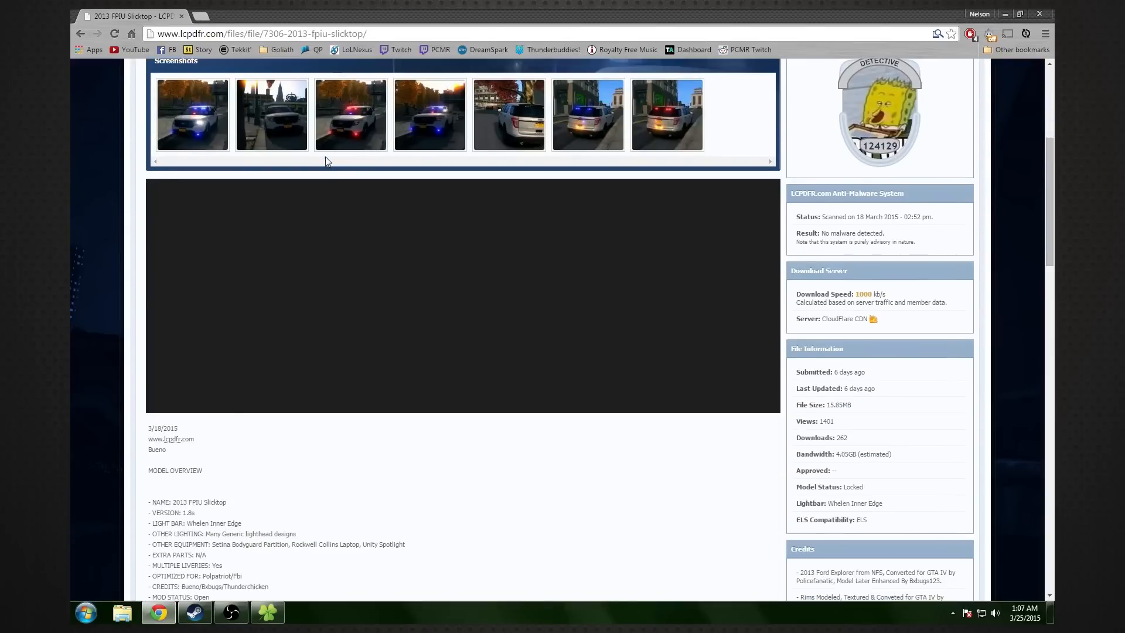
{"action": "scroll", "coordinate": [322, 169], "scroll_direction": "down", "scroll_amount": 1}
{"action": "left_click_drag", "start_coordinate": [157, 193], "coordinate": [298, 507]}
{"action": "left_click", "coordinate": [300, 510]}
{"action": "scroll", "coordinate": [303, 513], "scroll_direction": "down", "scroll_amount": 3}
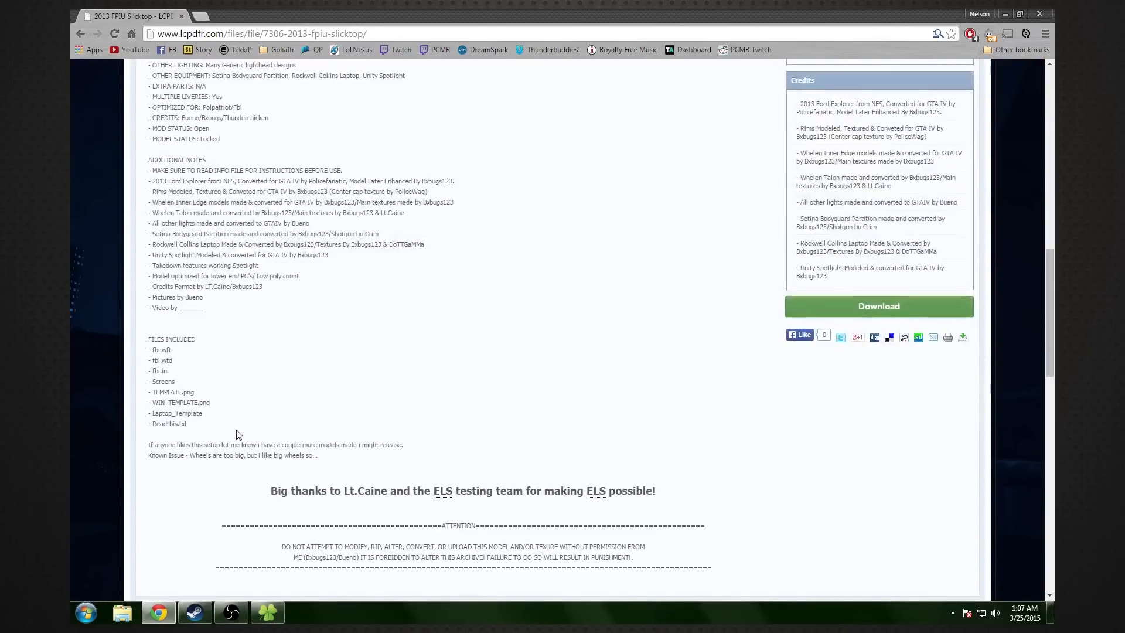
{"action": "left_click_drag", "start_coordinate": [208, 432], "coordinate": [324, 335]}
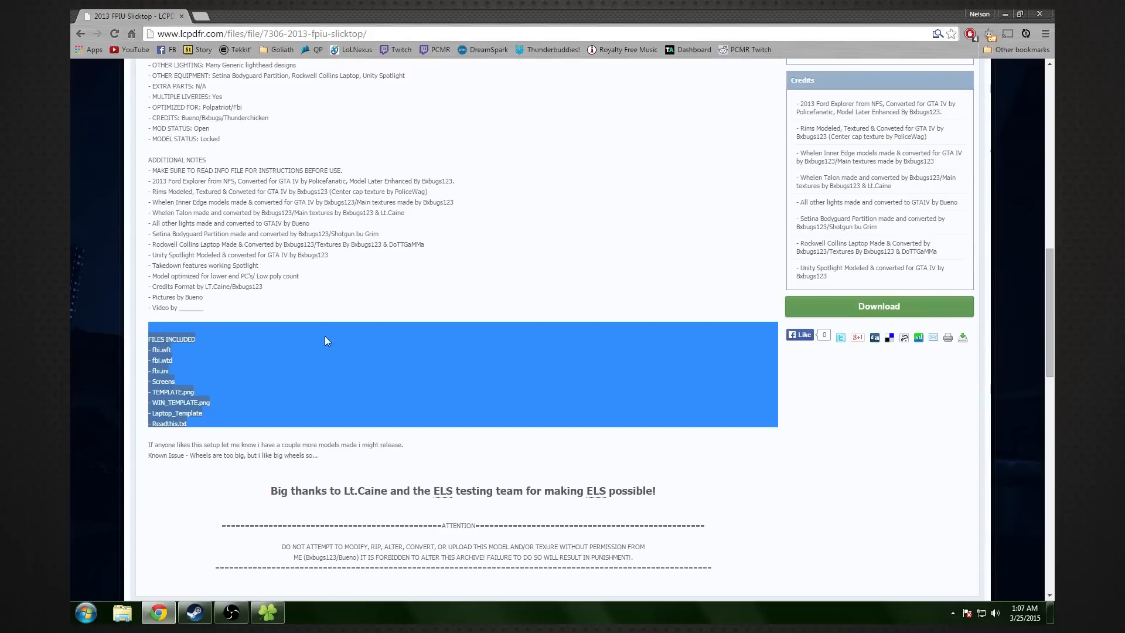
{"action": "left_click", "coordinate": [342, 317]}
{"action": "scroll", "coordinate": [340, 319], "scroll_direction": "down", "scroll_amount": 5}
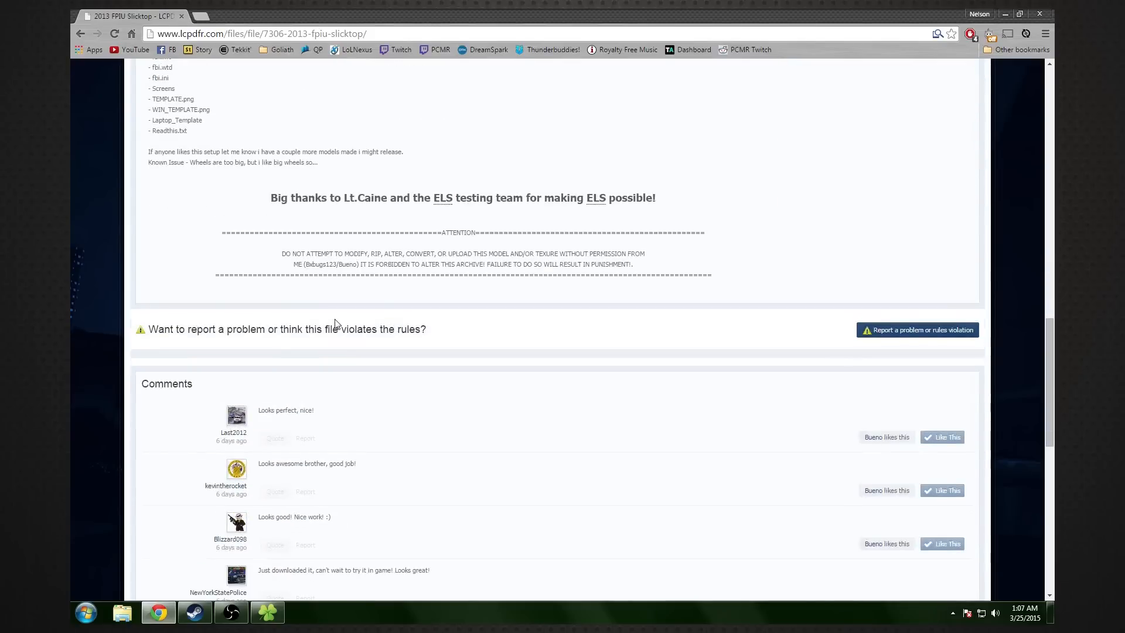
{"action": "scroll", "coordinate": [336, 324], "scroll_direction": "up", "scroll_amount": 15}
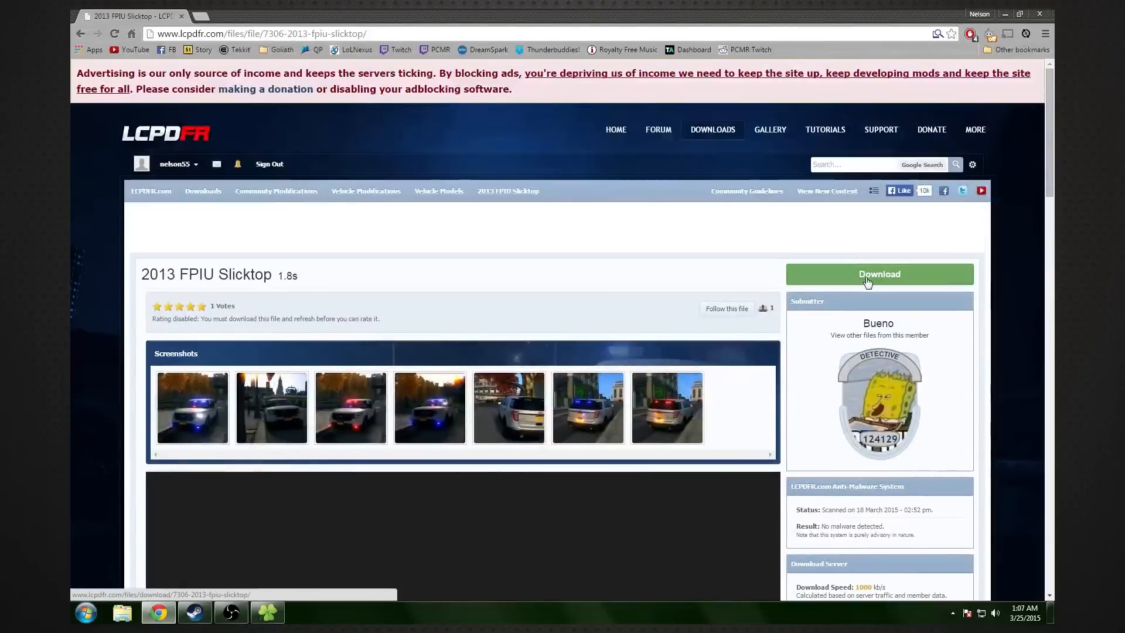
Download the 2013 FPIU Slicktop file, entering the security check text to pass the verification
{"action": "left_click", "coordinate": [868, 280]}
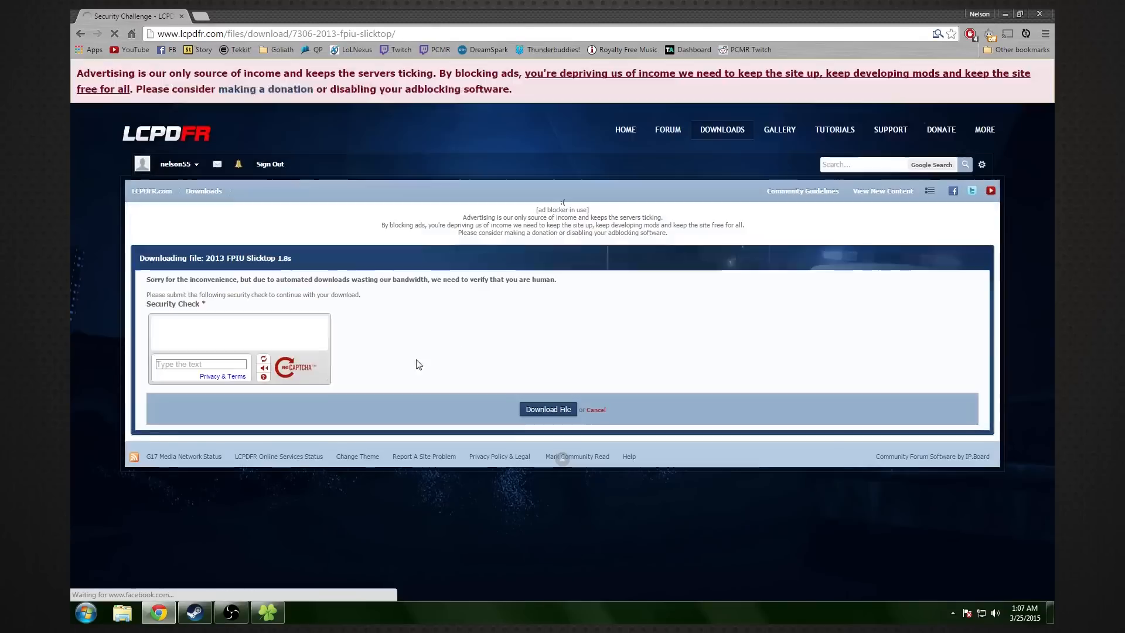
{"action": "left_click", "coordinate": [193, 364]}
{"action": "type", "text": "2787"}
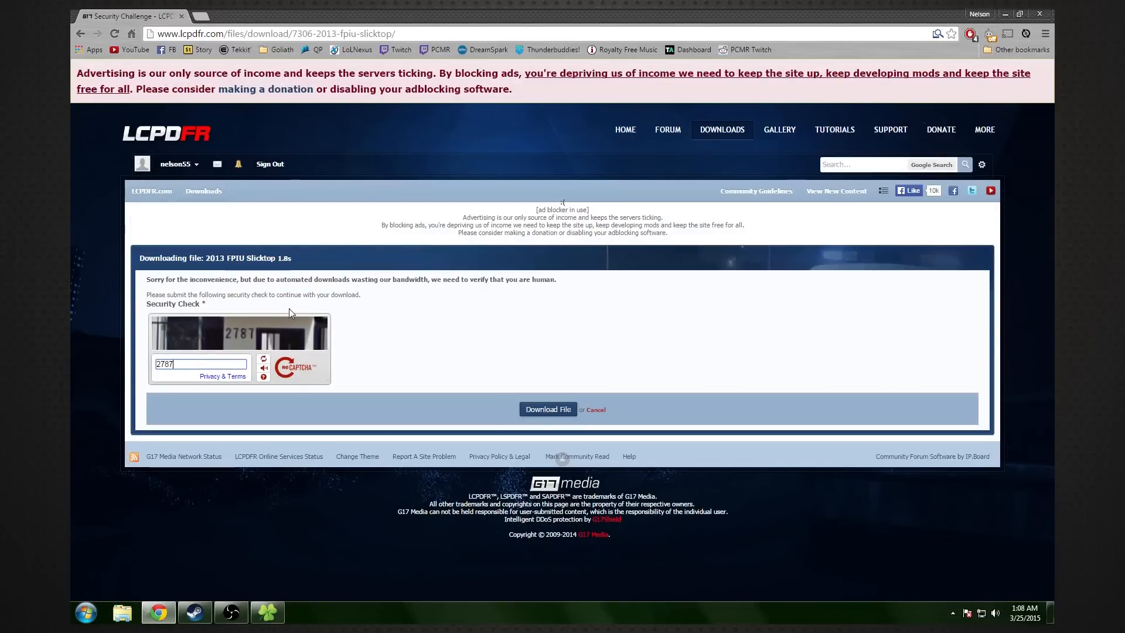
{"action": "left_click", "coordinate": [536, 410]}
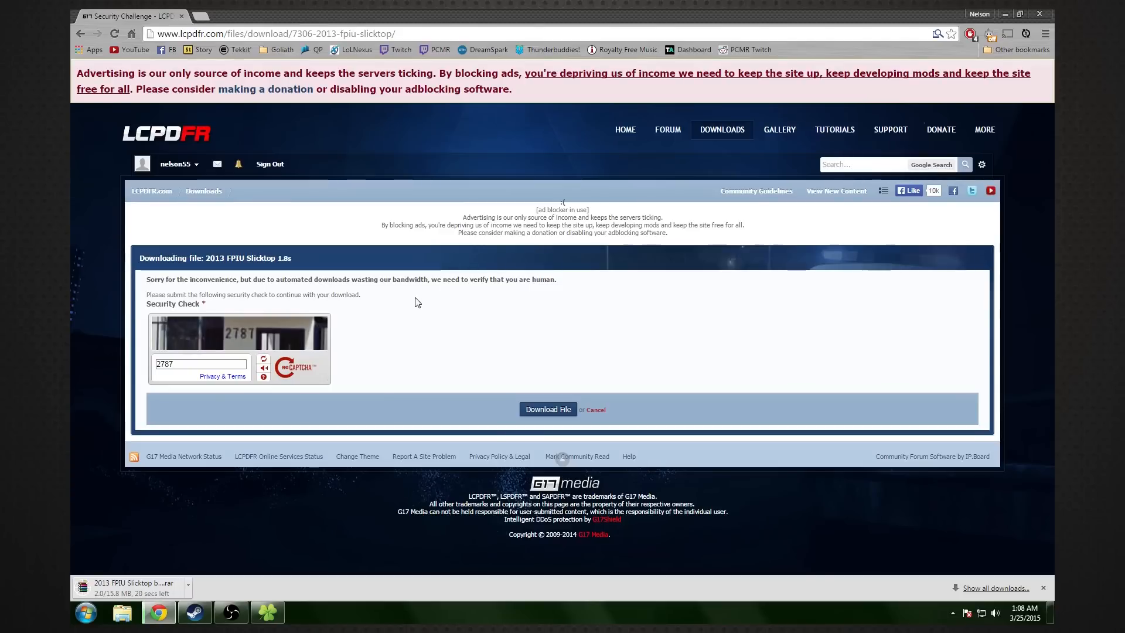
Replace the download page with a new browser tab and search Google for "spark iv"
{"action": "left_click", "coordinate": [200, 16]}
{"action": "left_click", "coordinate": [182, 17]}
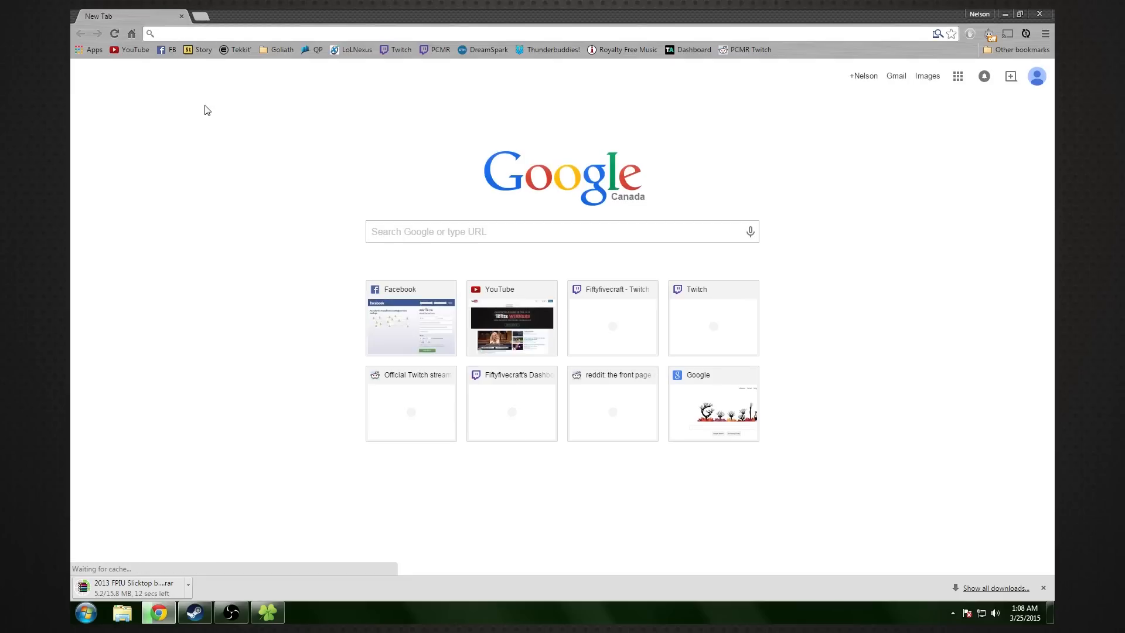
{"action": "type", "text": "spark iv"}
{"action": "key", "text": "Return"}
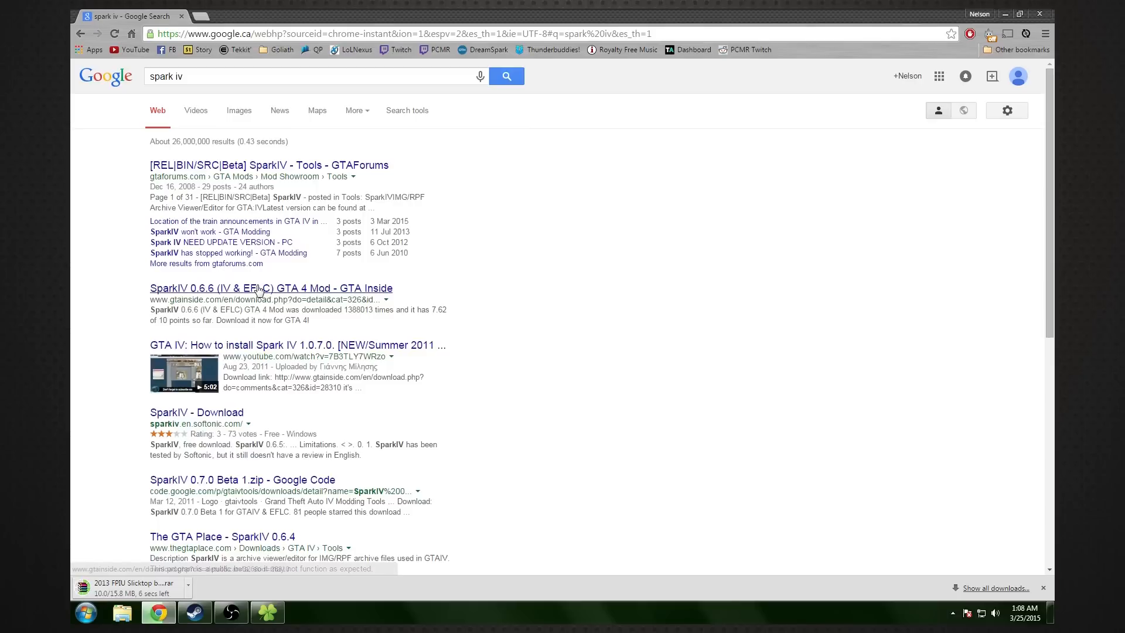
Refine the Google search to "spark iv eflc" and open the GTAvision page for SparkIV 0.6.7 for GTA: EfLC
{"action": "left_click", "coordinate": [212, 72]}
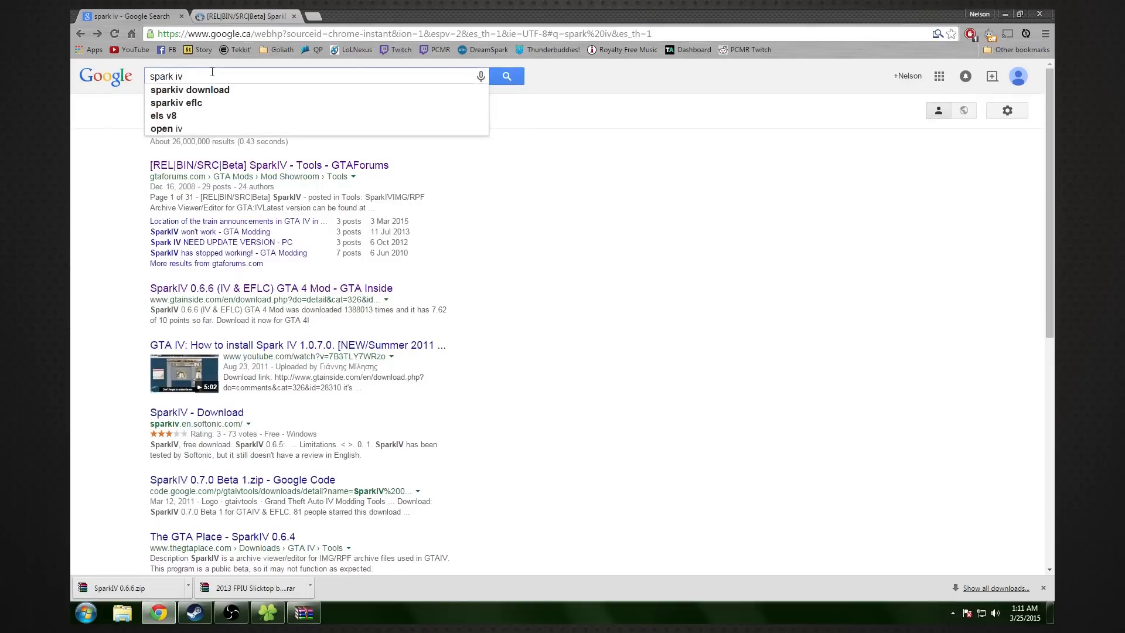
{"action": "type", "text": "eflc"}
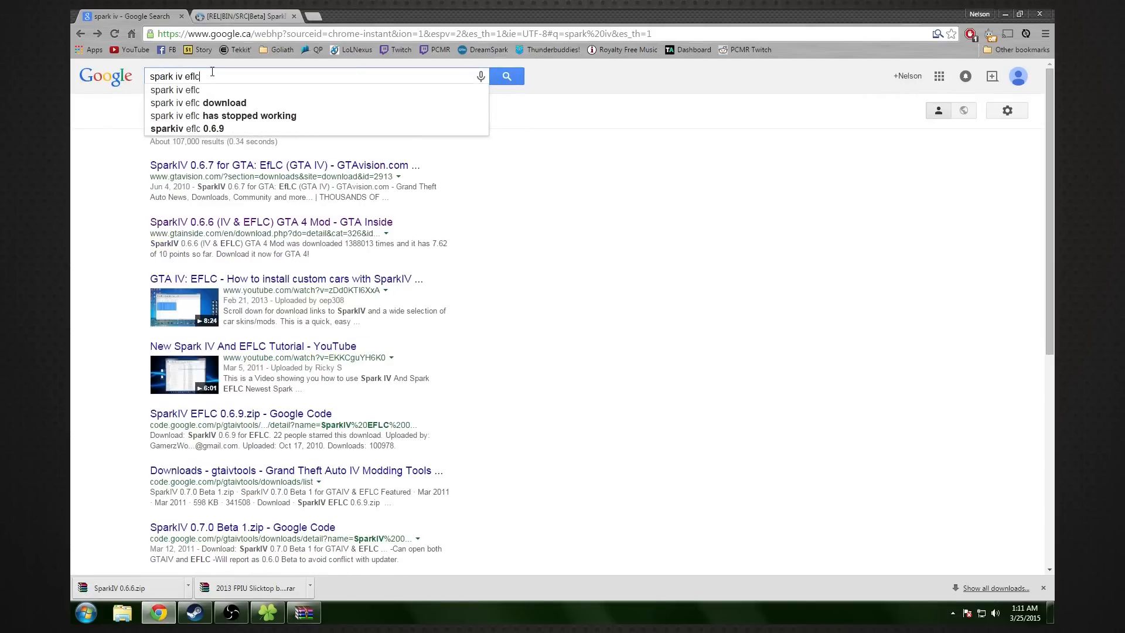
{"action": "key", "text": "Return"}
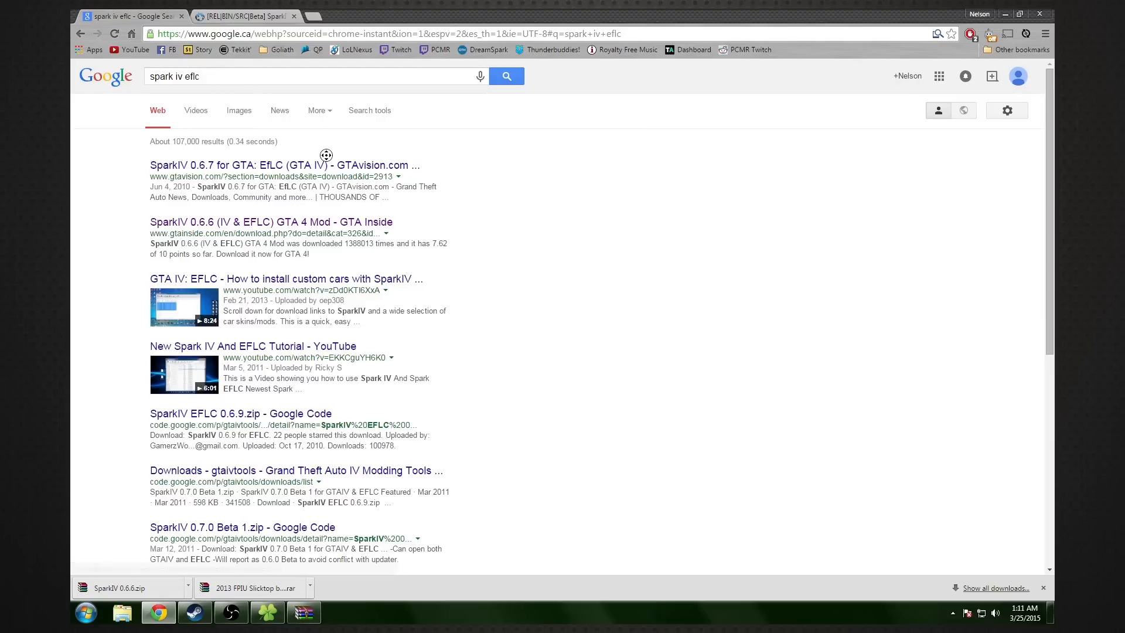
{"action": "left_click", "coordinate": [291, 168]}
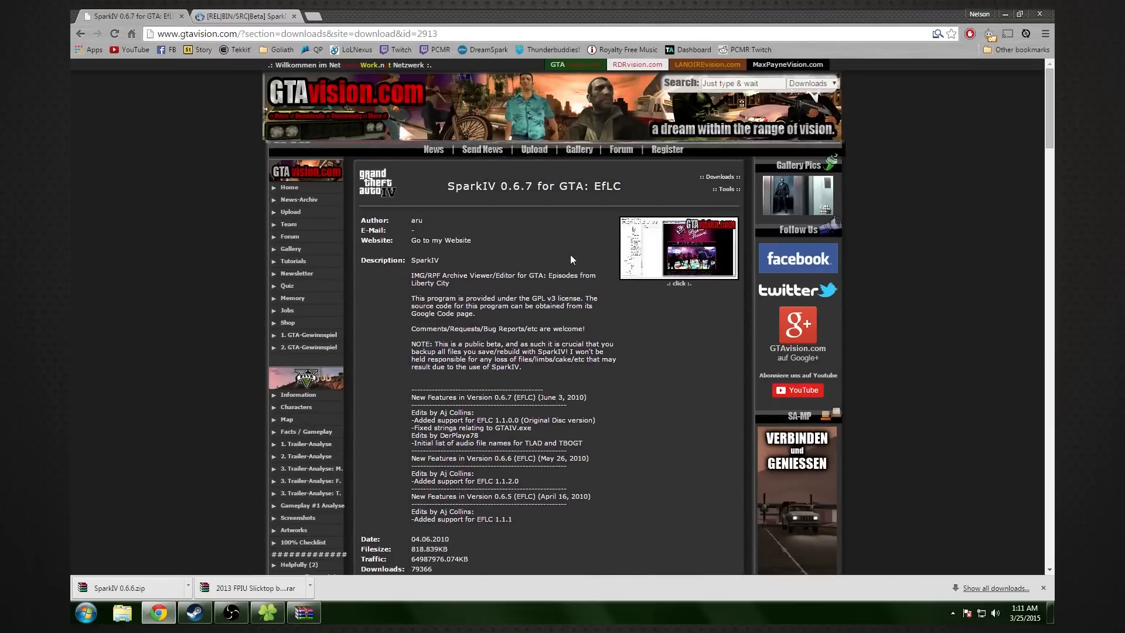
Download SparkIV 0.6.7 for GTA: EfLC from GTAvision, open the archive in WinRAR and dismiss the licence purchase reminder
{"action": "scroll", "coordinate": [571, 259], "scroll_direction": "down", "scroll_amount": 5}
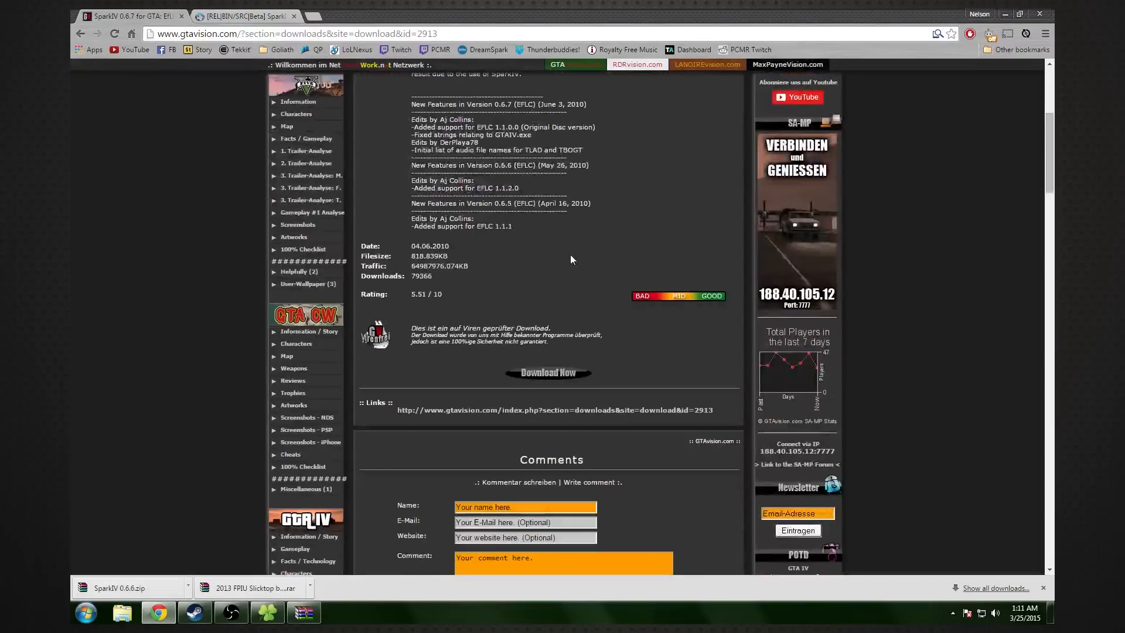
{"action": "left_click", "coordinate": [549, 373]}
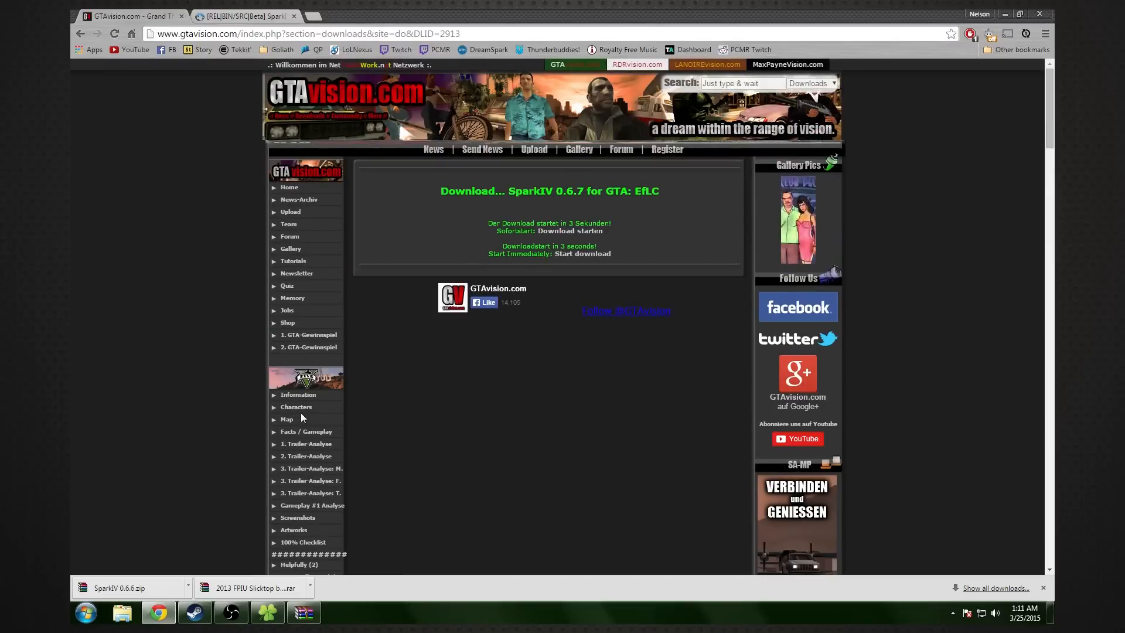
{"action": "left_click", "coordinate": [596, 255]}
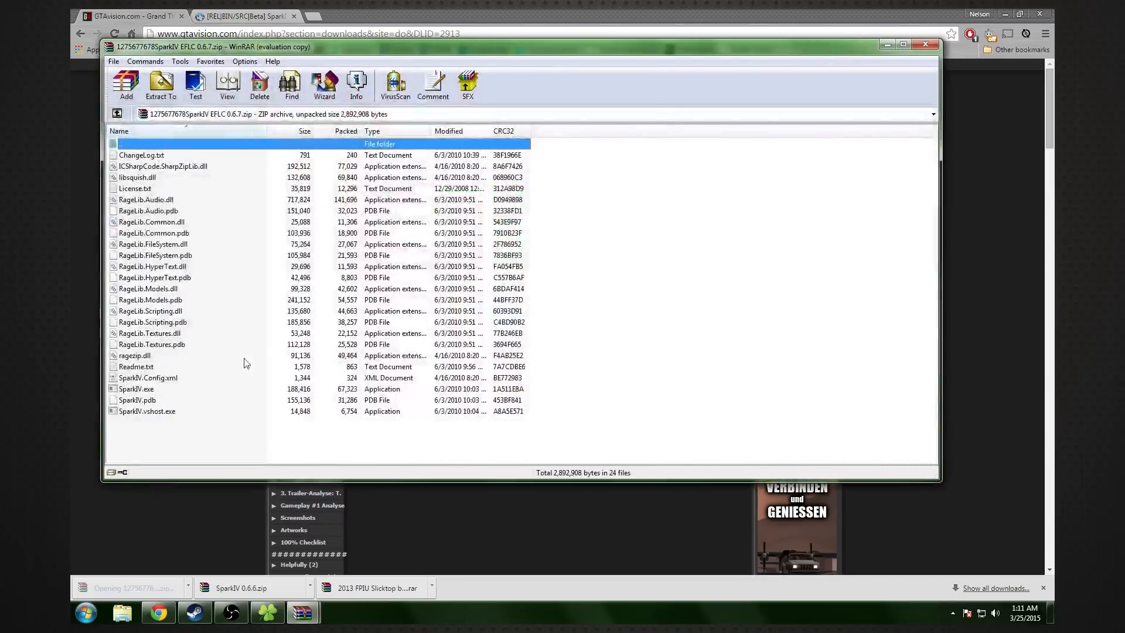
{"action": "left_click", "coordinate": [584, 267]}
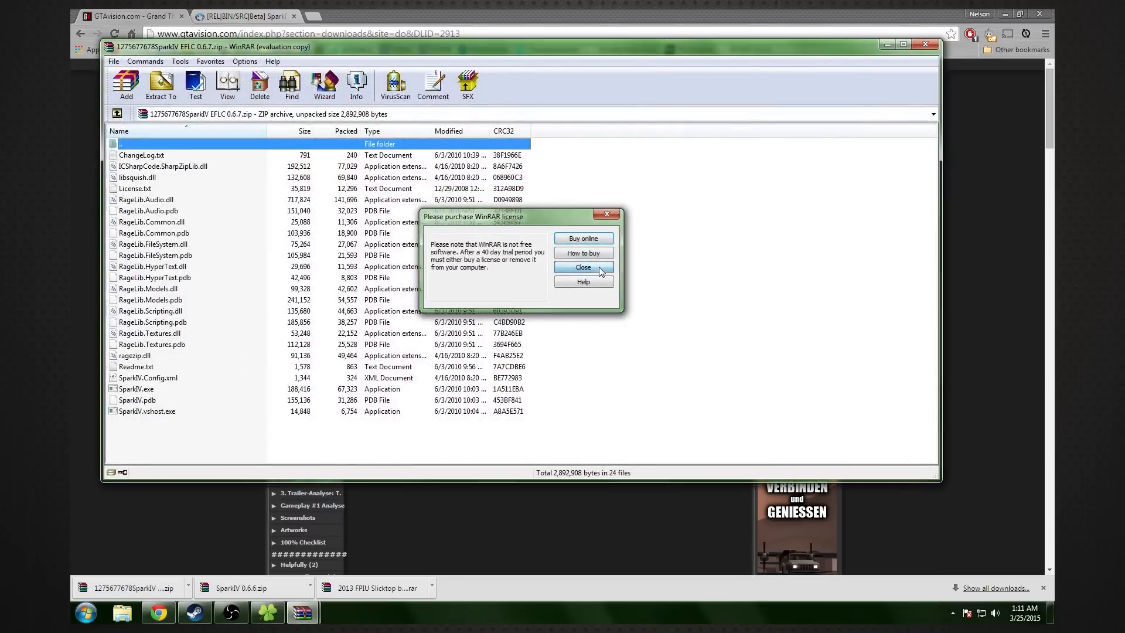
Get the browser and archive windows out of the way and move the SparkIV 0.6.6 archive from the desktop to the Recycle Bin
{"action": "left_click", "coordinate": [1010, 11]}
{"action": "left_click", "coordinate": [1010, 12]}
{"action": "left_click_drag", "start_coordinate": [346, 37], "coordinate": [523, 82]}
{"action": "left_click", "coordinate": [270, 272]}
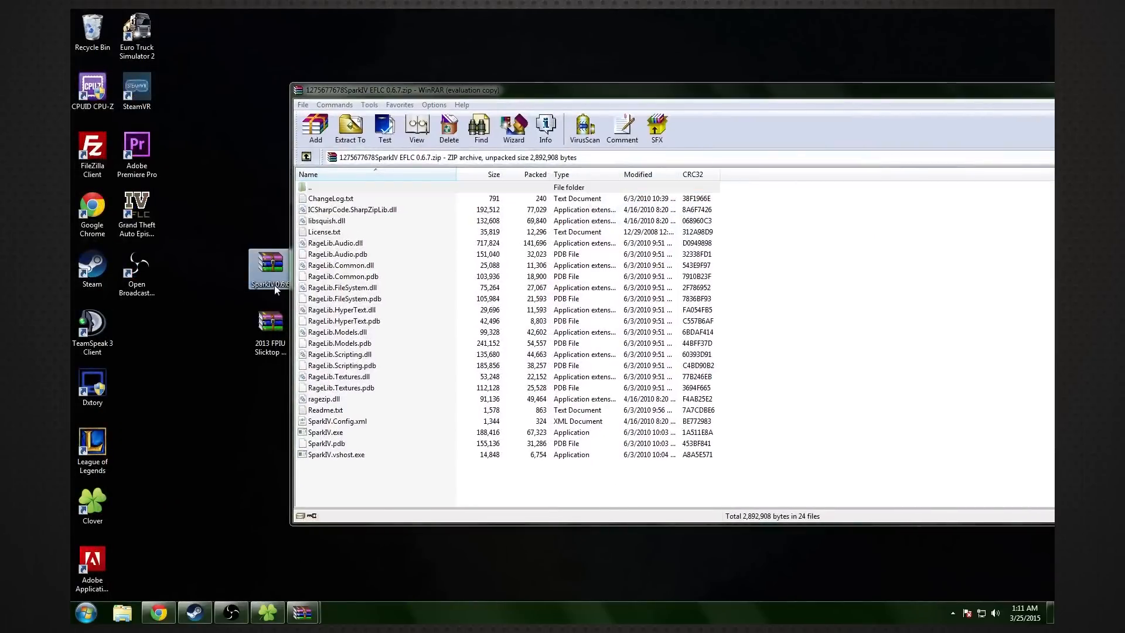
{"action": "left_click_drag", "start_coordinate": [89, 29], "coordinate": [90, 31]}
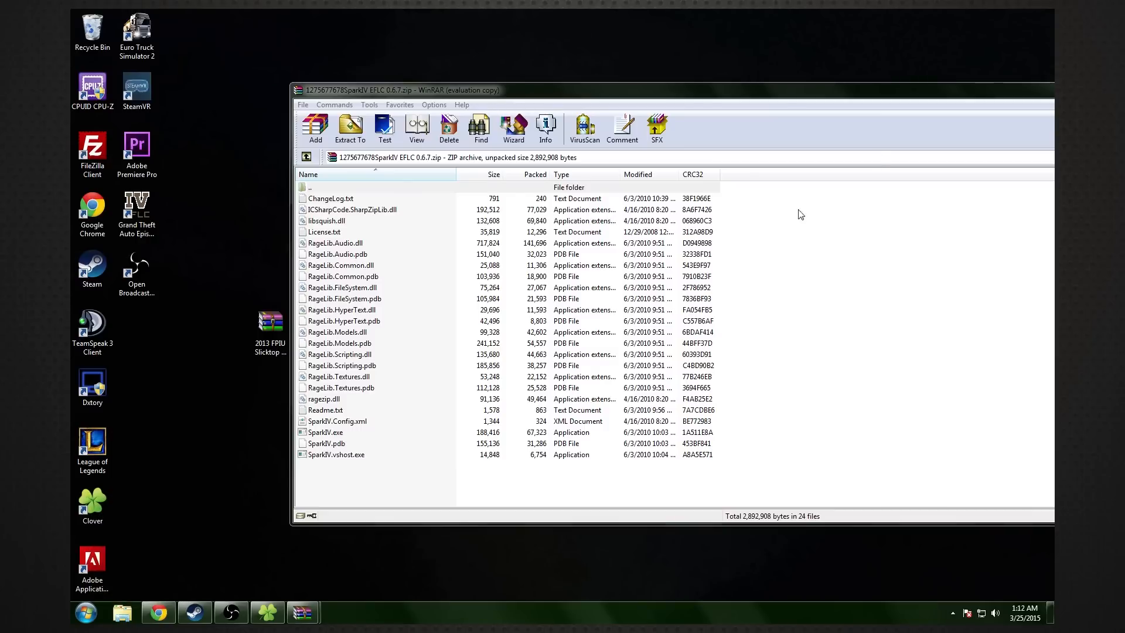
Move the SparkIV EFLC 0.6.7 archive from the Downloads folder to the desktop and put the file manager and WinRAR windows away
{"action": "left_click_drag", "start_coordinate": [1041, 90], "coordinate": [933, 119]}
{"action": "left_click", "coordinate": [1000, 119]}
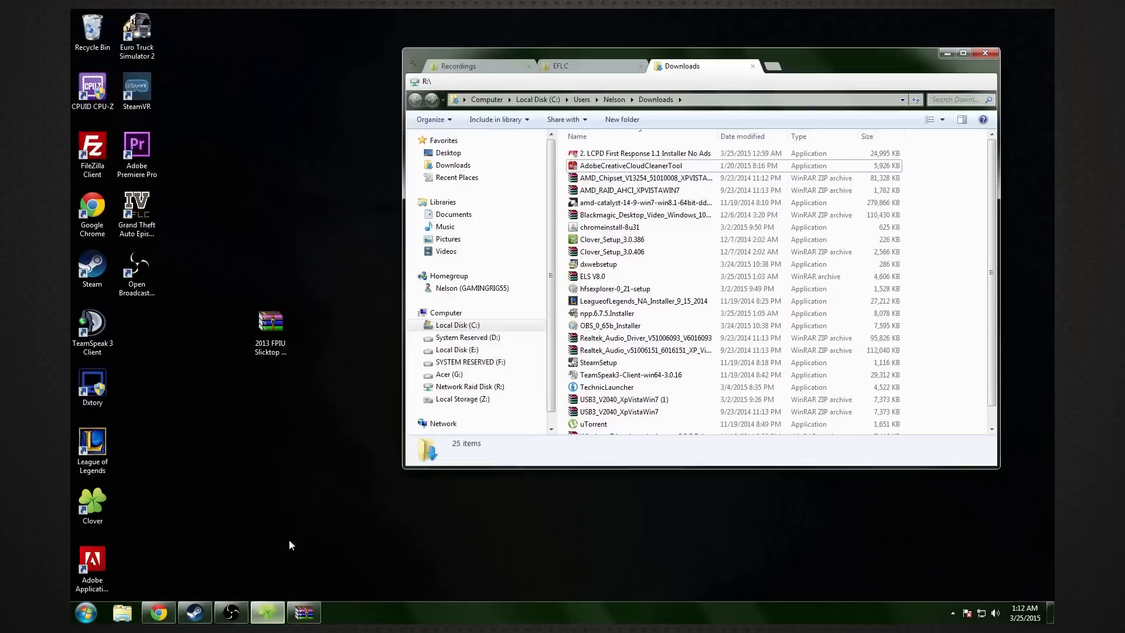
{"action": "left_click", "coordinate": [268, 612]}
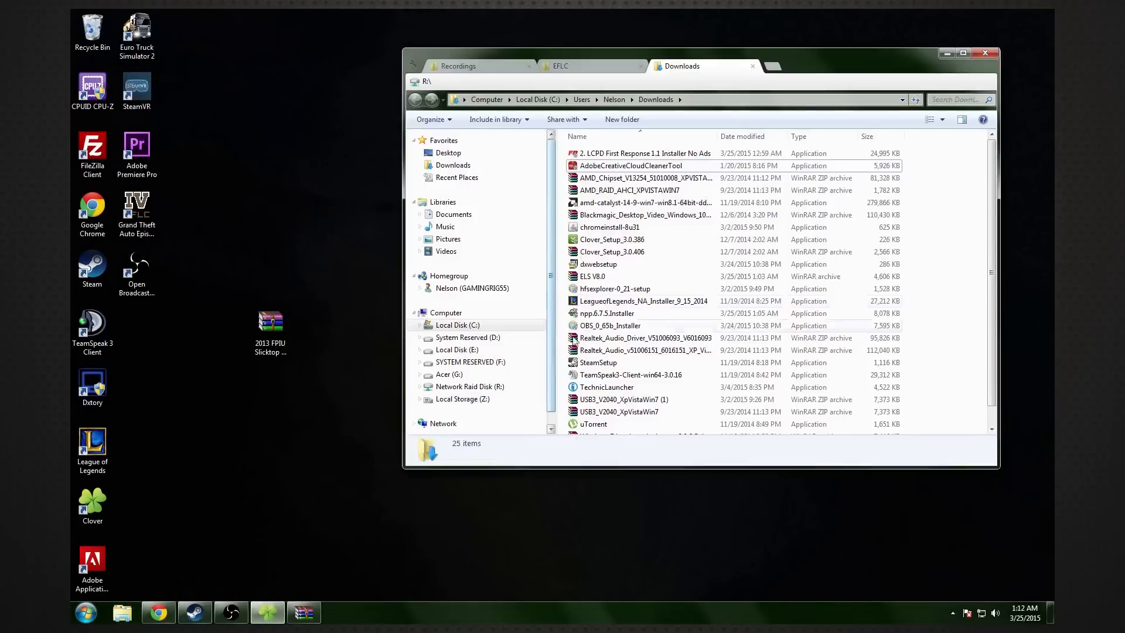
{"action": "left_click", "coordinate": [624, 339]}
{"action": "scroll", "coordinate": [639, 267], "scroll_direction": "down", "scroll_amount": 1}
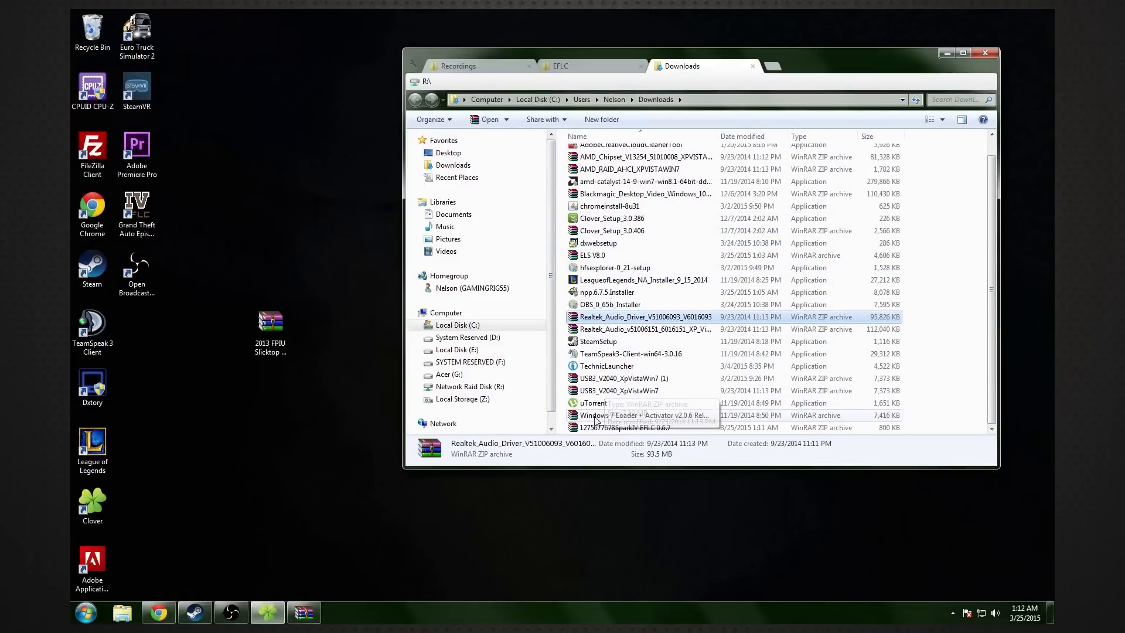
{"action": "scroll", "coordinate": [635, 261], "scroll_direction": "up", "scroll_amount": 1}
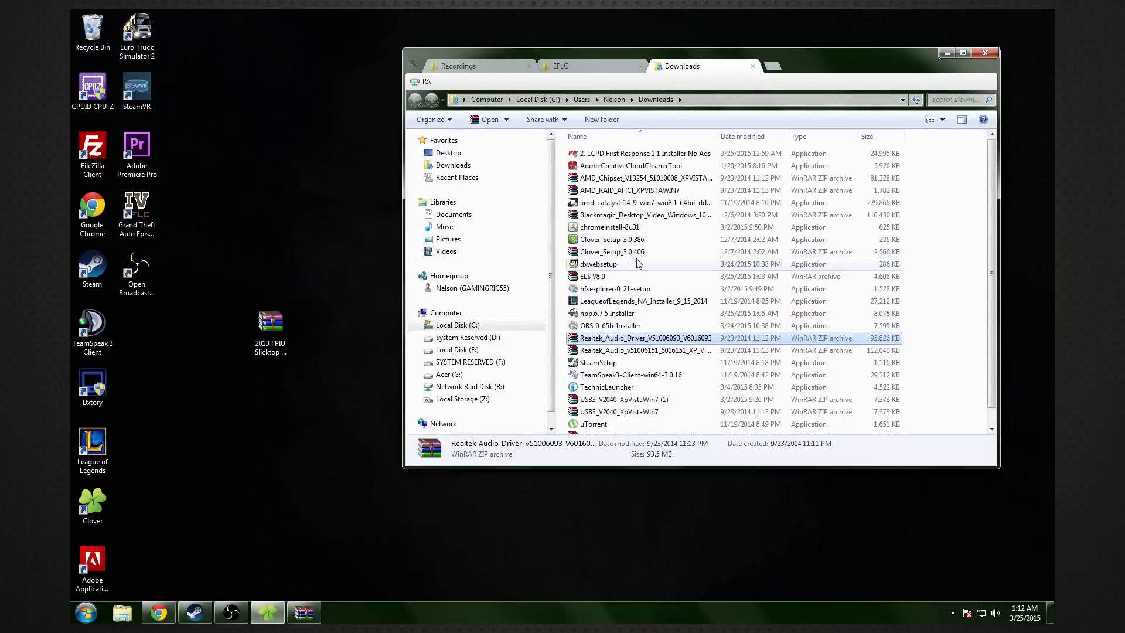
{"action": "scroll", "coordinate": [632, 264], "scroll_direction": "down", "scroll_amount": 1}
{"action": "left_click", "coordinate": [611, 430]}
{"action": "left_click_drag", "start_coordinate": [631, 431], "coordinate": [273, 395]}
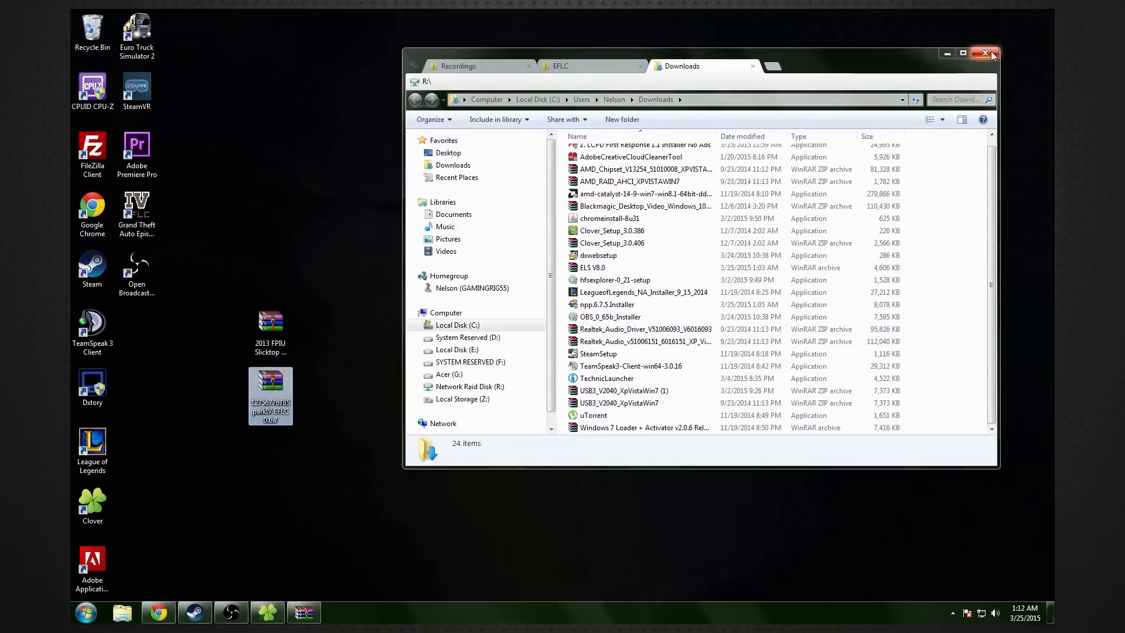
{"action": "left_click", "coordinate": [953, 54]}
Open the SparkIV EFLC 0.6.7 archive from the desktop, launch SparkIV.exe and minimize the archive window
{"action": "double_click", "coordinate": [270, 393]}
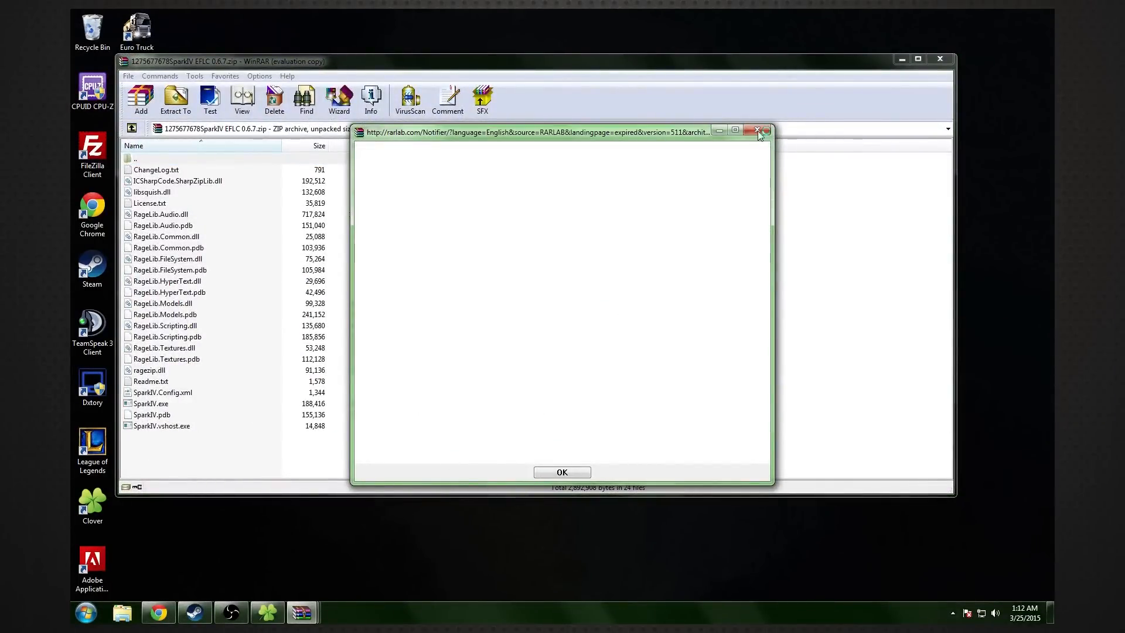
{"action": "double_click", "coordinate": [166, 404]}
{"action": "left_click", "coordinate": [619, 320]}
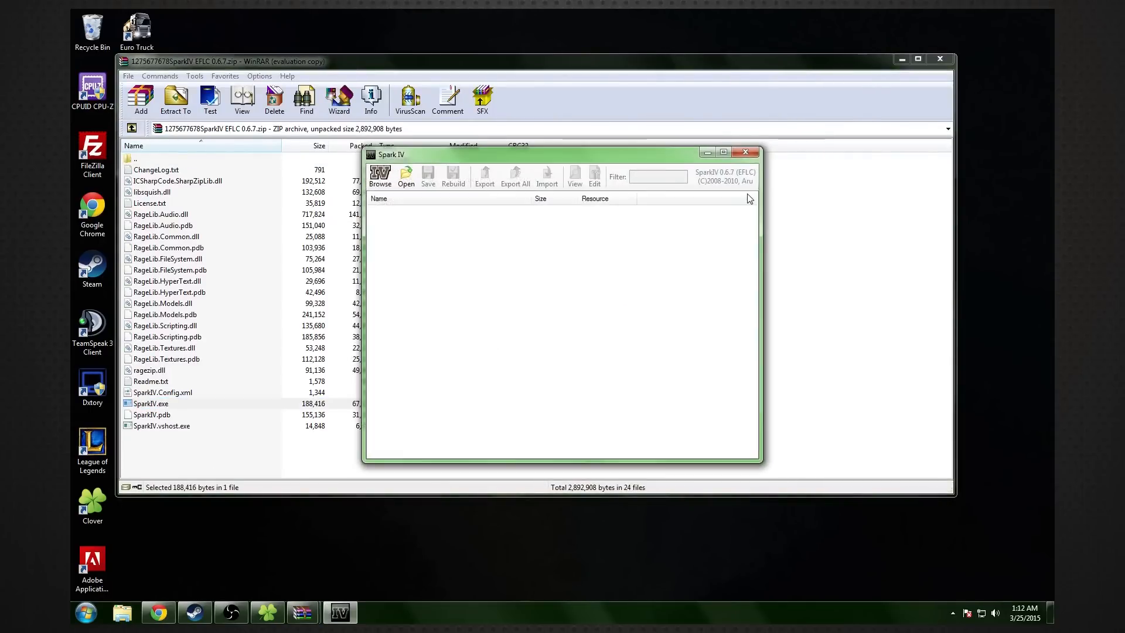
{"action": "left_click", "coordinate": [903, 59]}
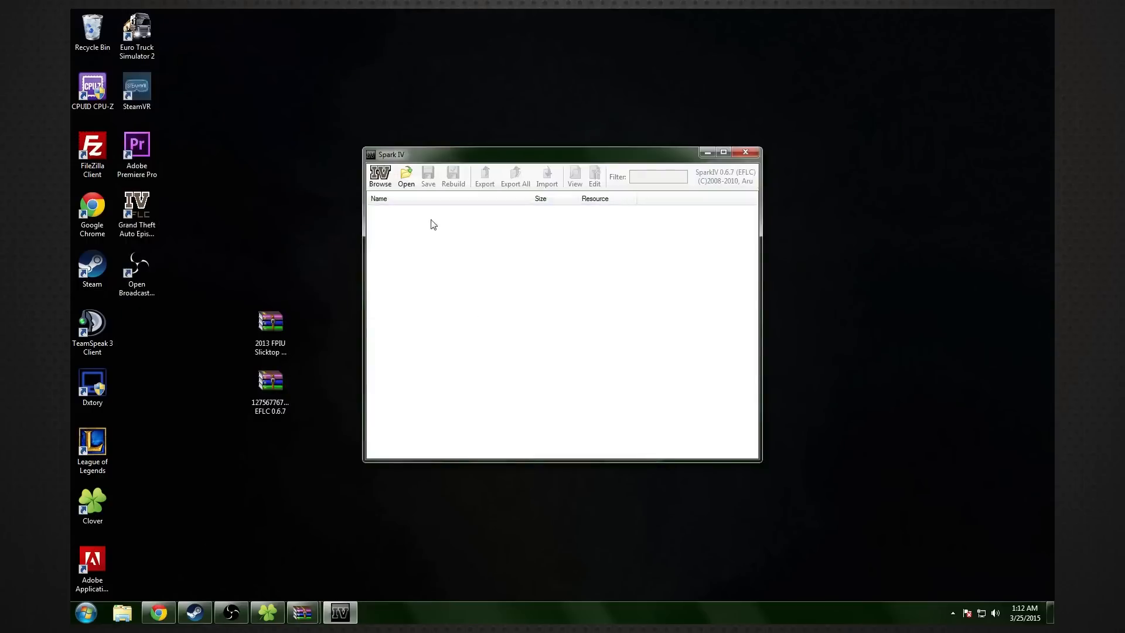
Browse the EFLC game directory in SparkIV and collapse the common, LCPDFR, pc, TBoGT and TLAD folders
{"action": "left_click", "coordinate": [380, 174]}
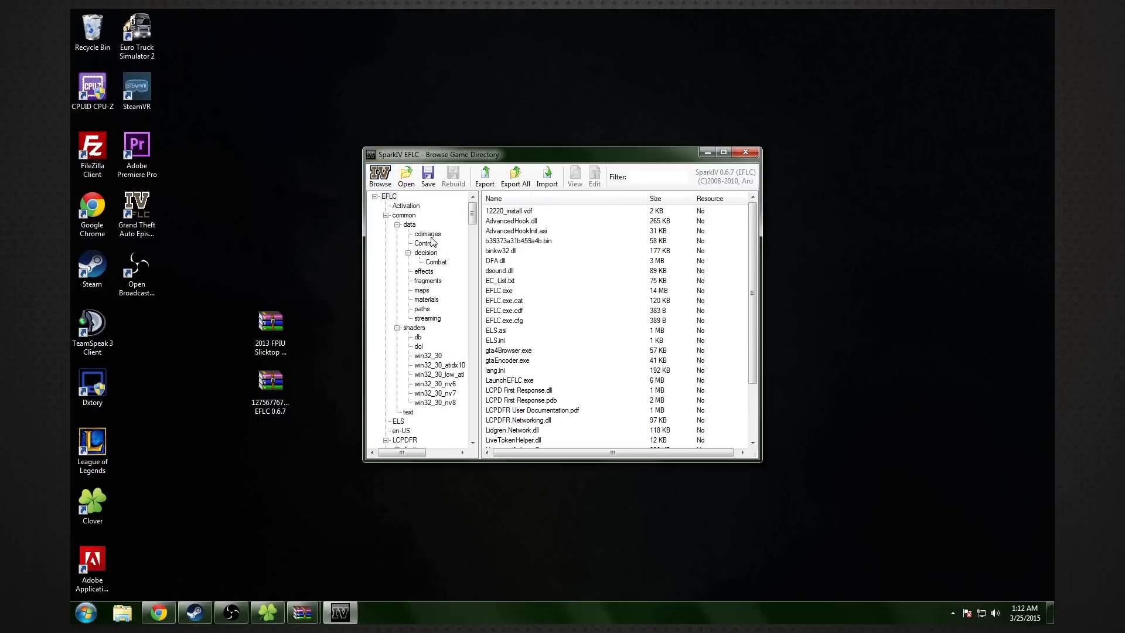
{"action": "left_click", "coordinate": [386, 215]}
{"action": "left_click", "coordinate": [387, 243]}
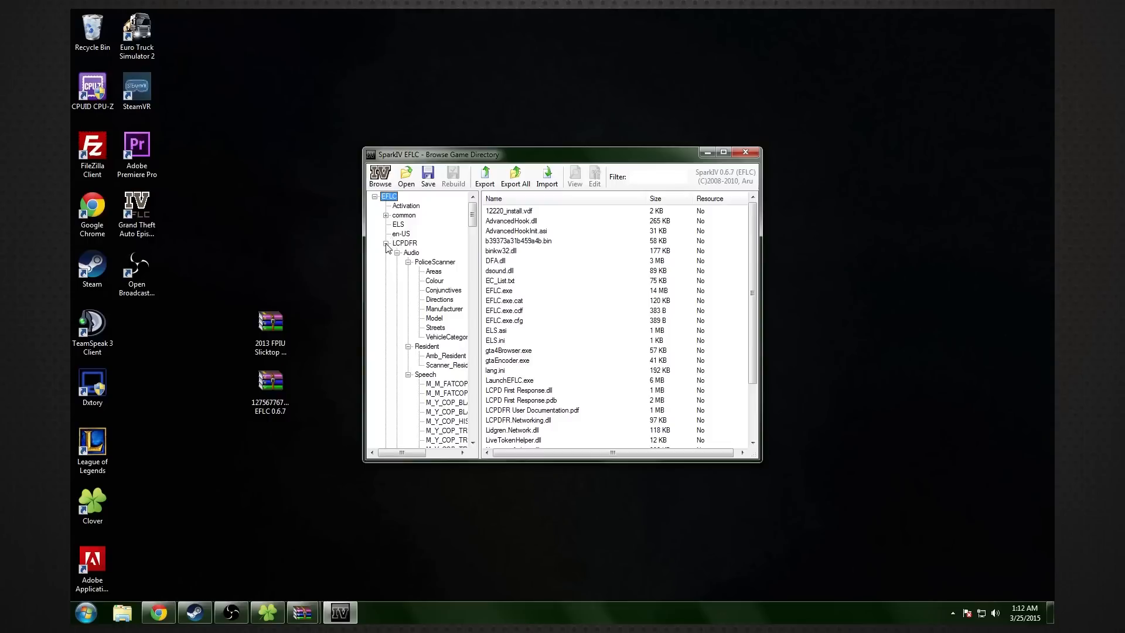
{"action": "left_click", "coordinate": [386, 243]}
{"action": "left_click", "coordinate": [386, 272]}
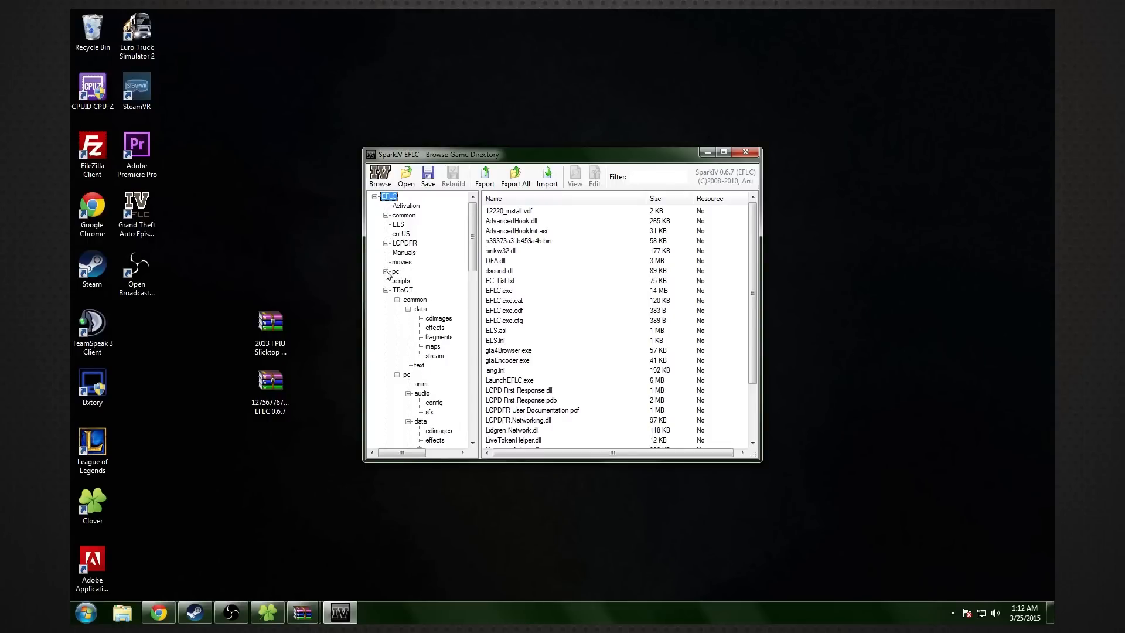
{"action": "left_click", "coordinate": [386, 290]}
{"action": "left_click", "coordinate": [386, 300]}
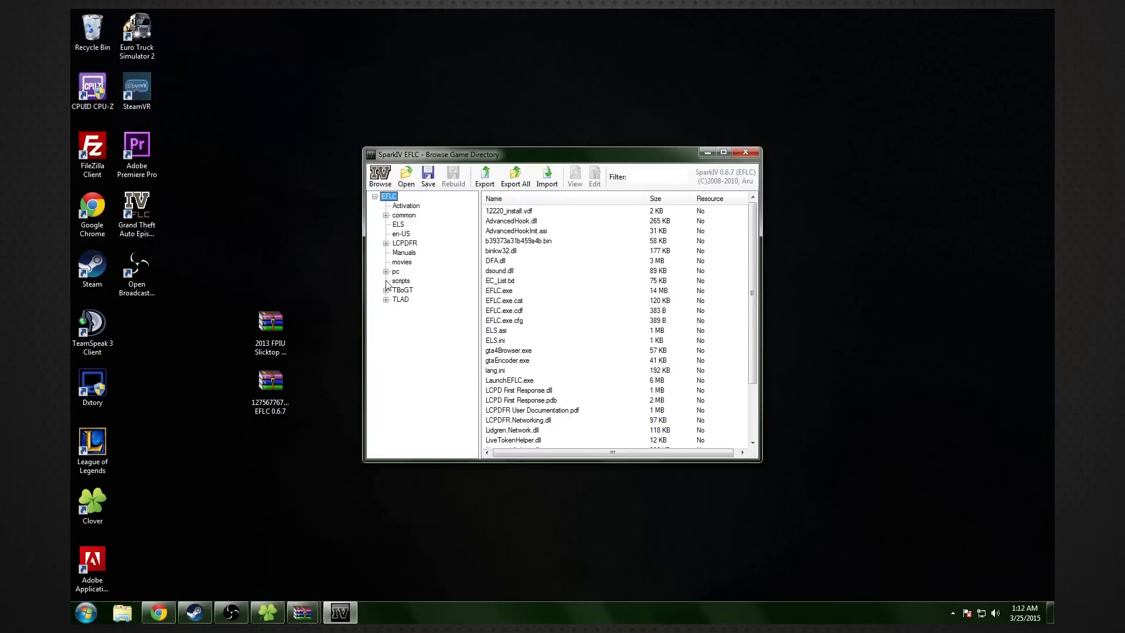
Open the vehicles.img archive from the game's pc > models > cdimages folder
{"action": "left_click", "coordinate": [386, 272]}
{"action": "scroll", "coordinate": [402, 276], "scroll_direction": "down", "scroll_amount": 6}
{"action": "scroll", "coordinate": [402, 276], "scroll_direction": "down", "scroll_amount": 15}
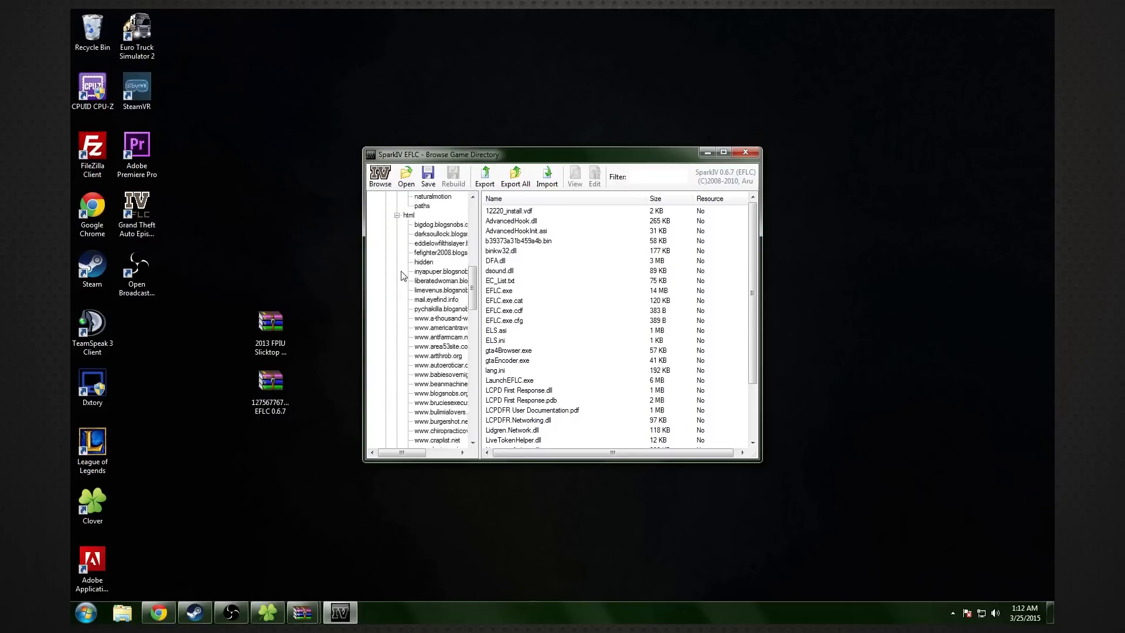
{"action": "scroll", "coordinate": [402, 277], "scroll_direction": "down", "scroll_amount": 5}
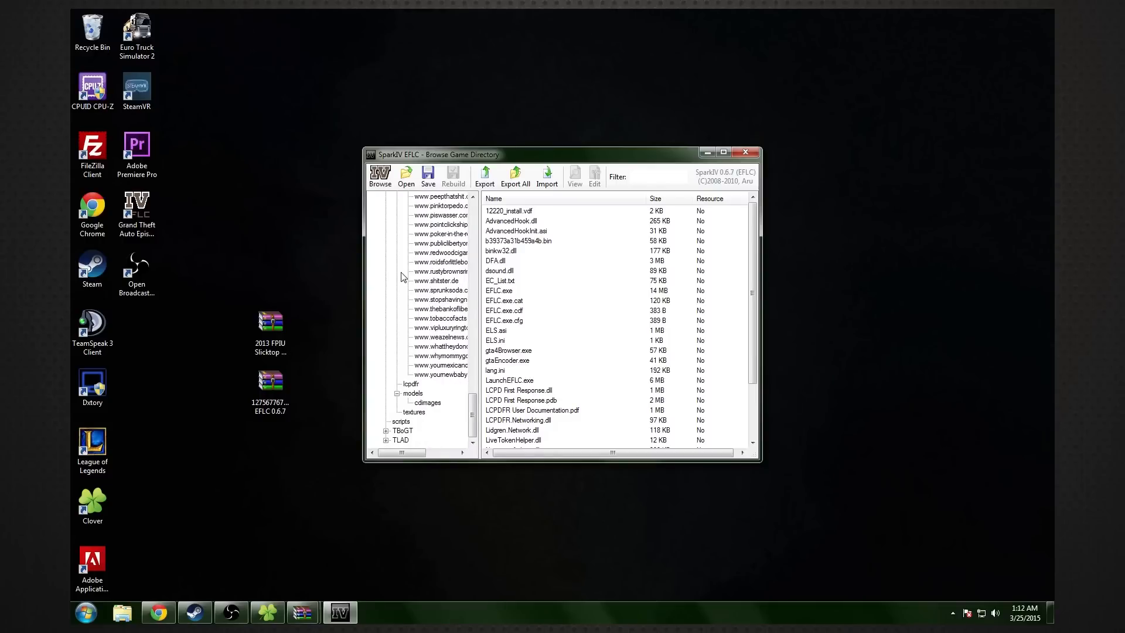
{"action": "left_click", "coordinate": [427, 403]}
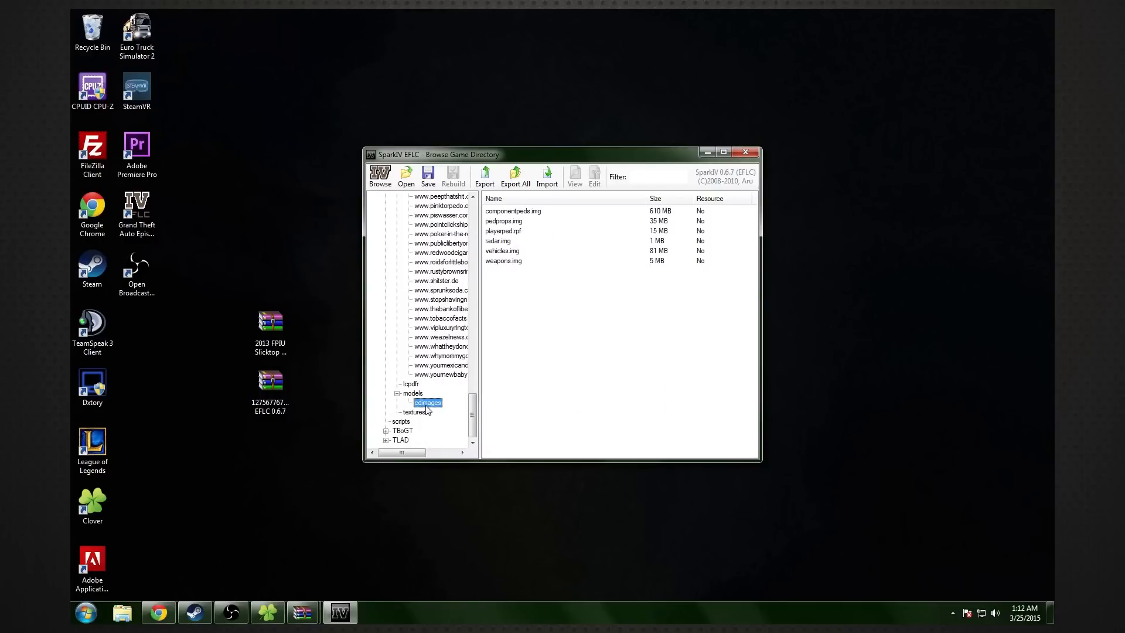
{"action": "double_click", "coordinate": [502, 250]}
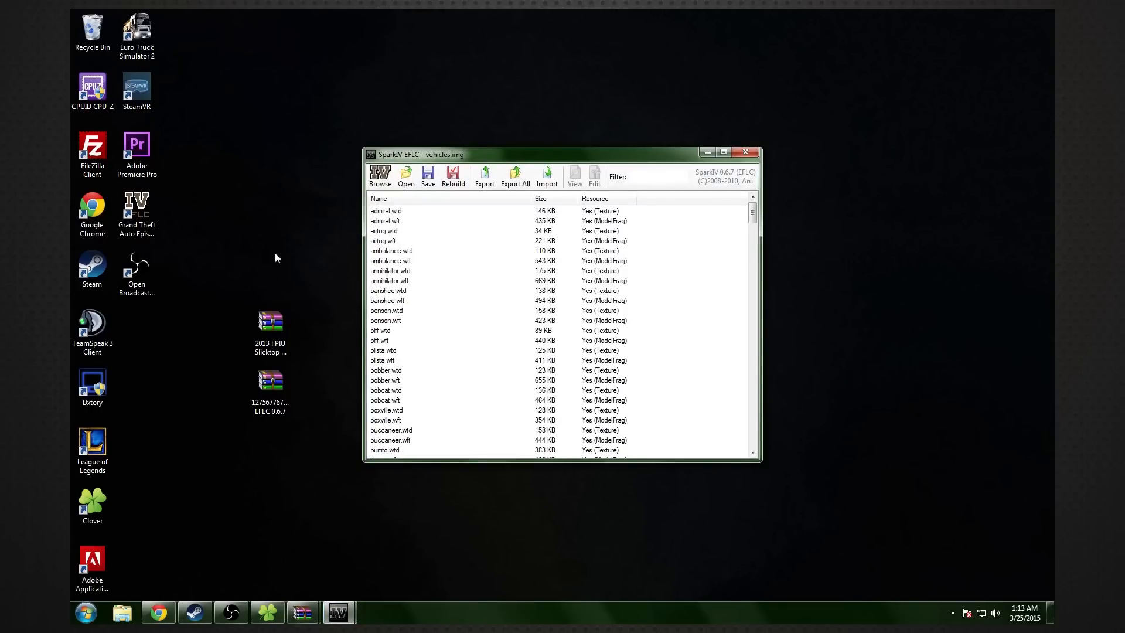
Extract fbi.ini, fbi.wft and fbi.wtd from the Files folder of the 2013 FPIU Slicktop archive to the desktop and close the archive
{"action": "double_click", "coordinate": [270, 338]}
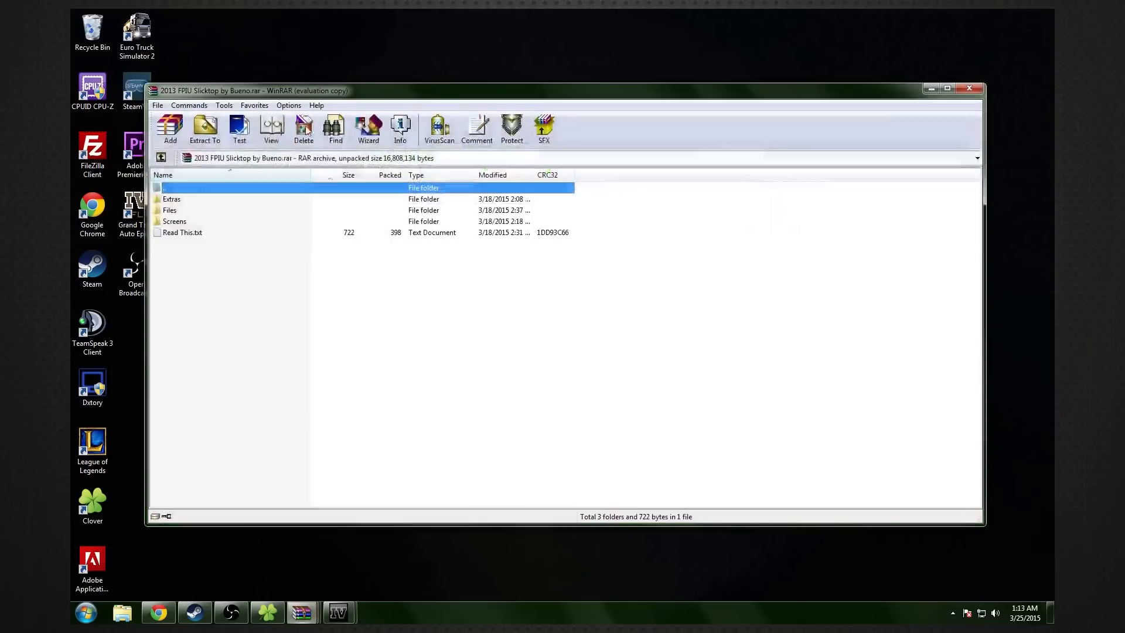
{"action": "left_click_drag", "start_coordinate": [324, 94], "coordinate": [460, 110]}
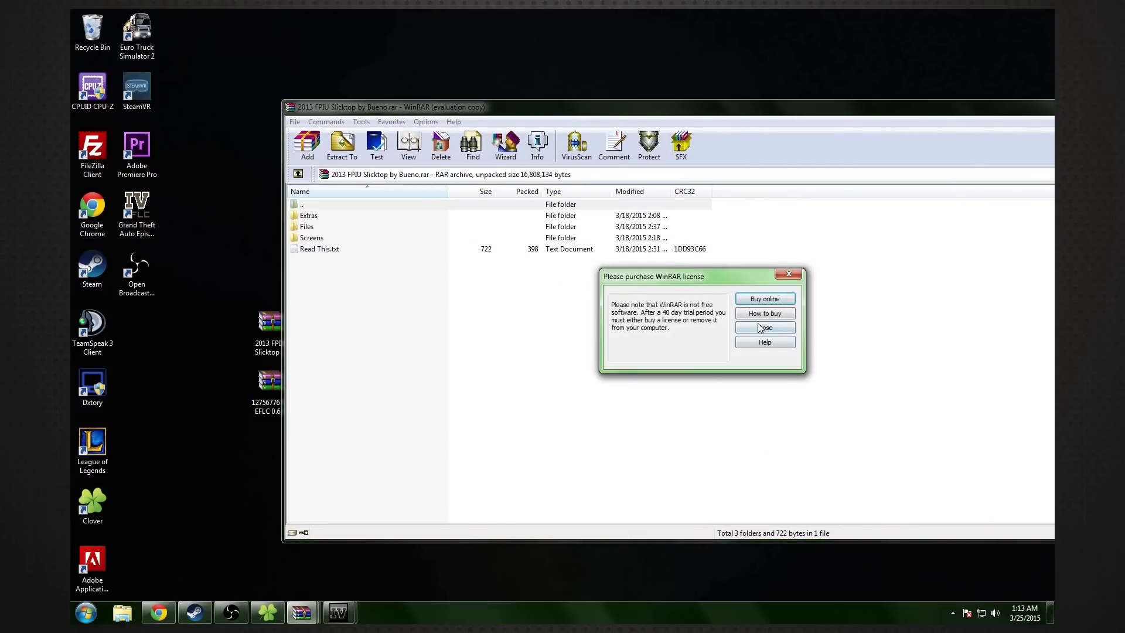
{"action": "left_click", "coordinate": [760, 328]}
{"action": "double_click", "coordinate": [172, 212]}
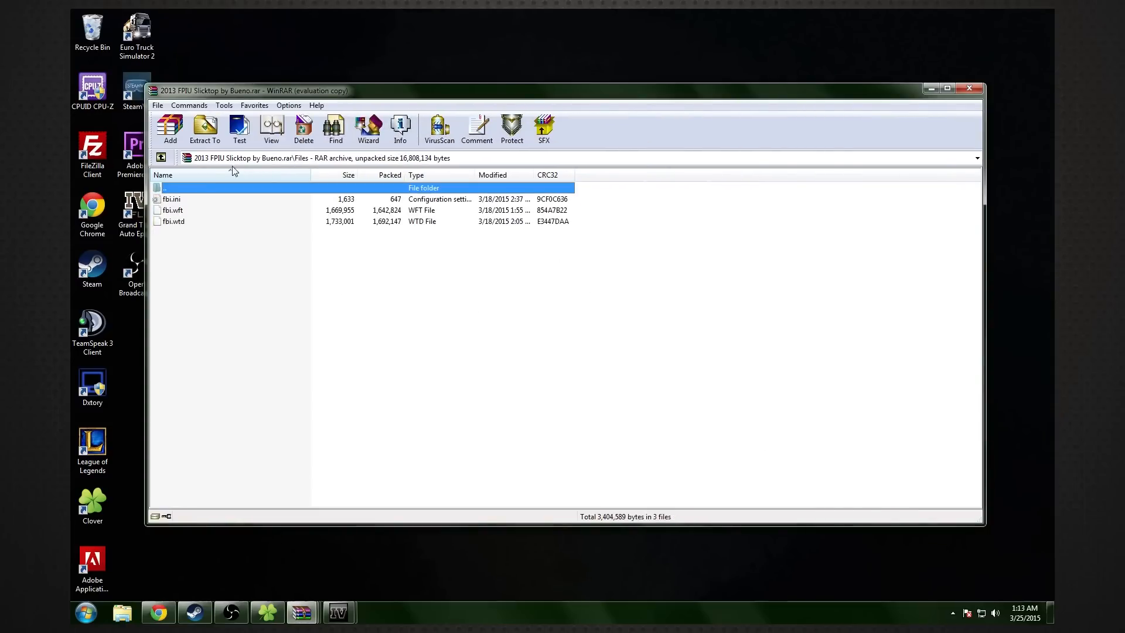
{"action": "left_click_drag", "start_coordinate": [290, 93], "coordinate": [489, 143]}
{"action": "right_click", "coordinate": [378, 251]}
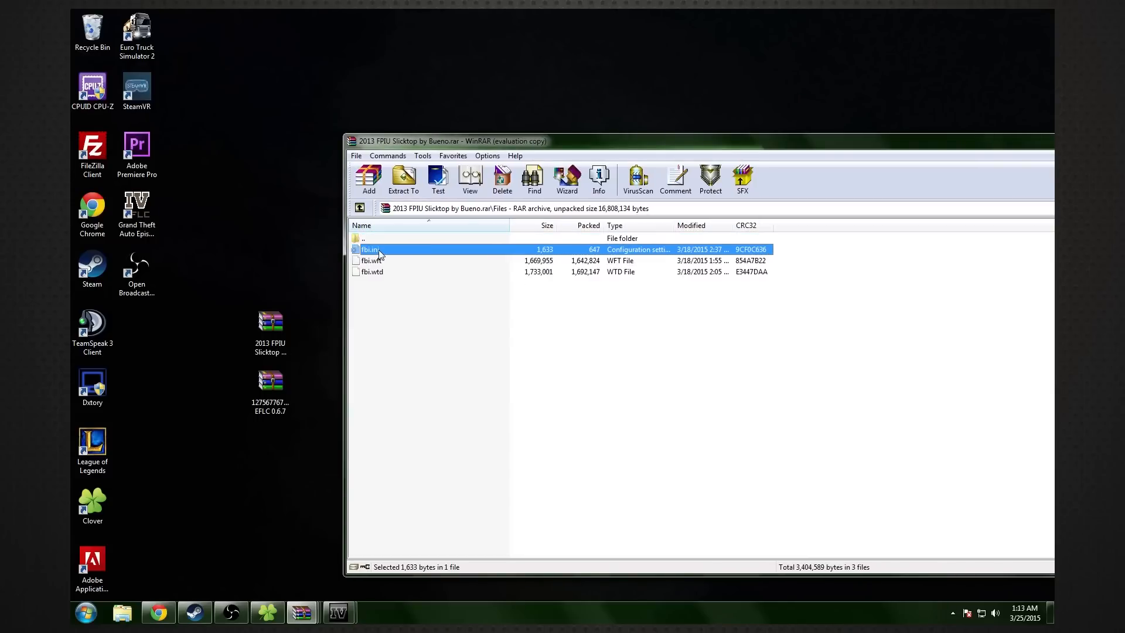
{"action": "left_click_drag", "start_coordinate": [355, 306], "coordinate": [376, 252]}
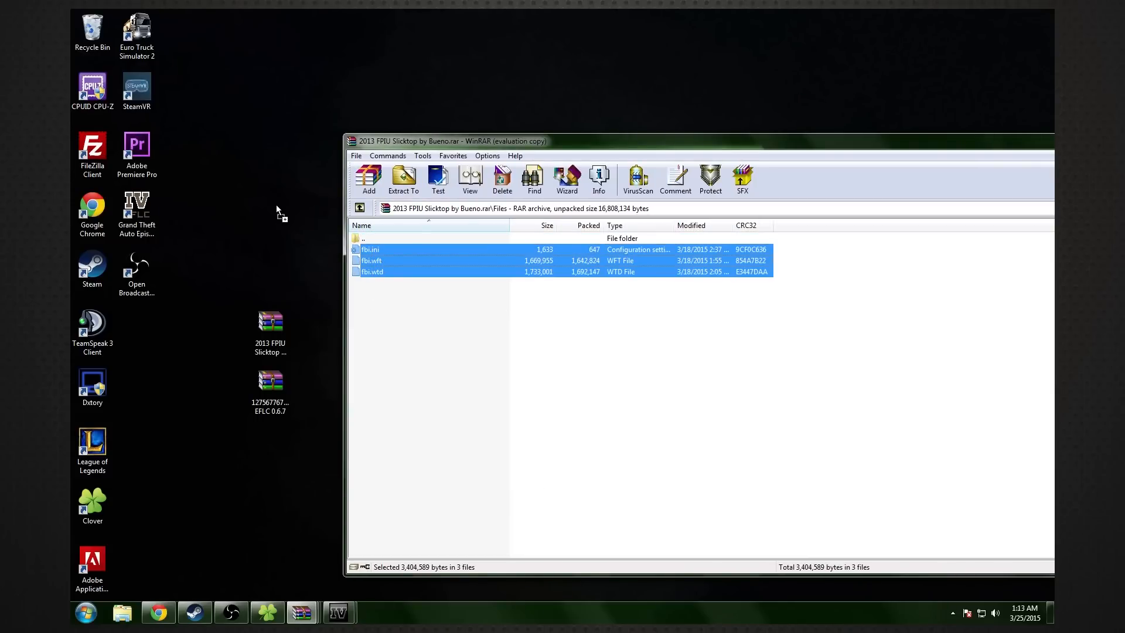
{"action": "left_click_drag", "start_coordinate": [287, 213], "coordinate": [273, 201]}
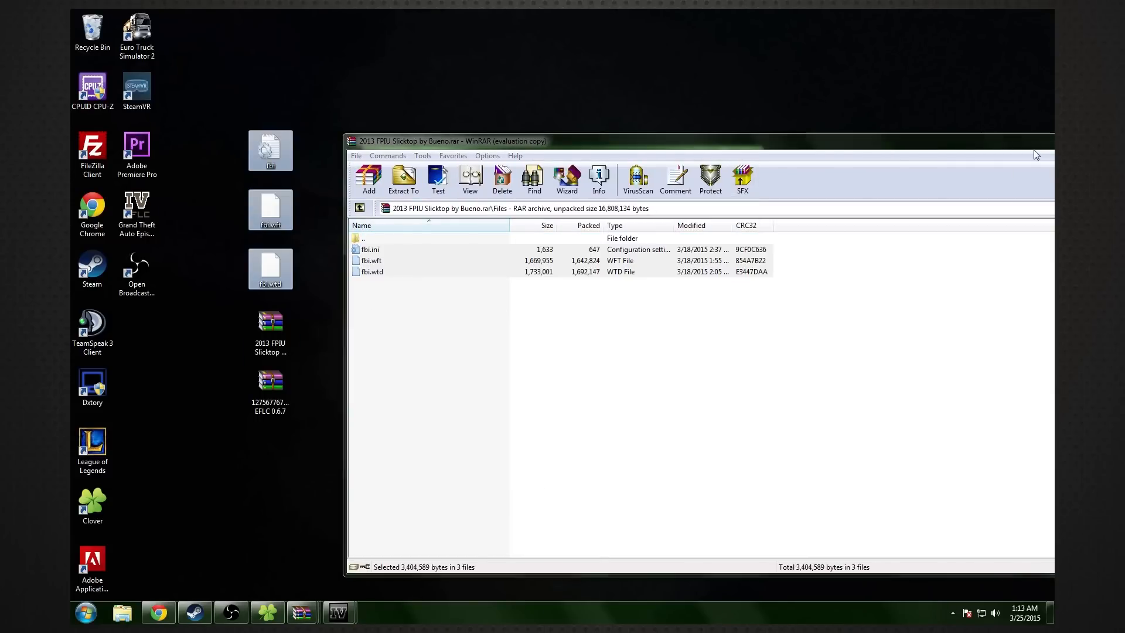
{"action": "left_click_drag", "start_coordinate": [1031, 142], "coordinate": [926, 129]}
{"action": "left_click", "coordinate": [978, 125]}
Open the extracted fbi configuration file from the desktop, look through its ELS settings and close it
{"action": "double_click", "coordinate": [269, 150]}
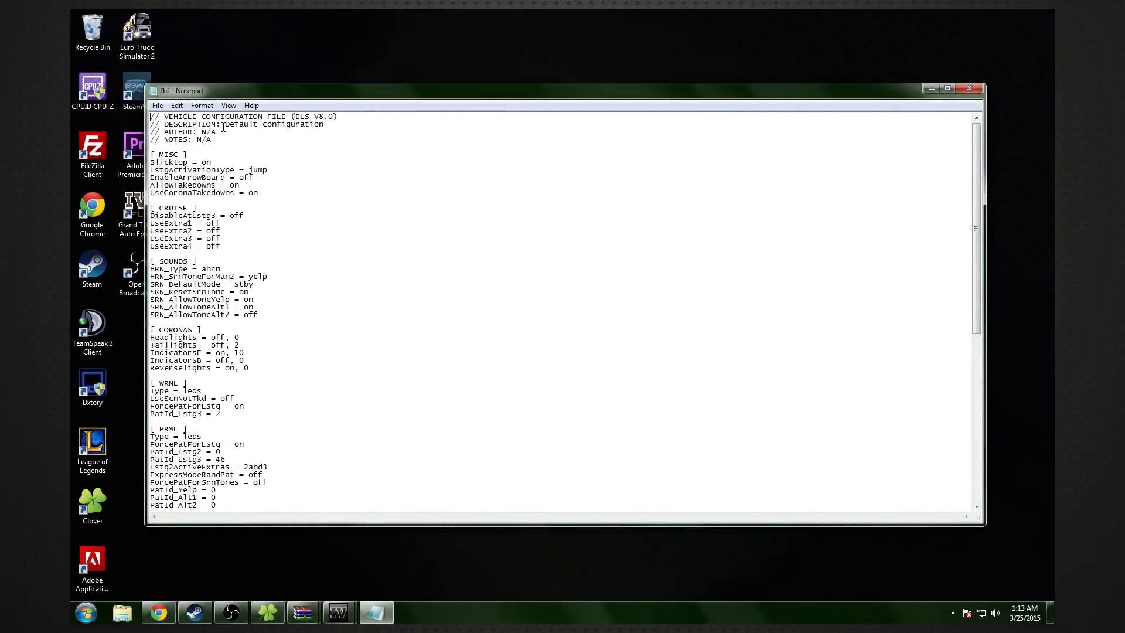
{"action": "scroll", "coordinate": [179, 160], "scroll_direction": "down", "scroll_amount": 14}
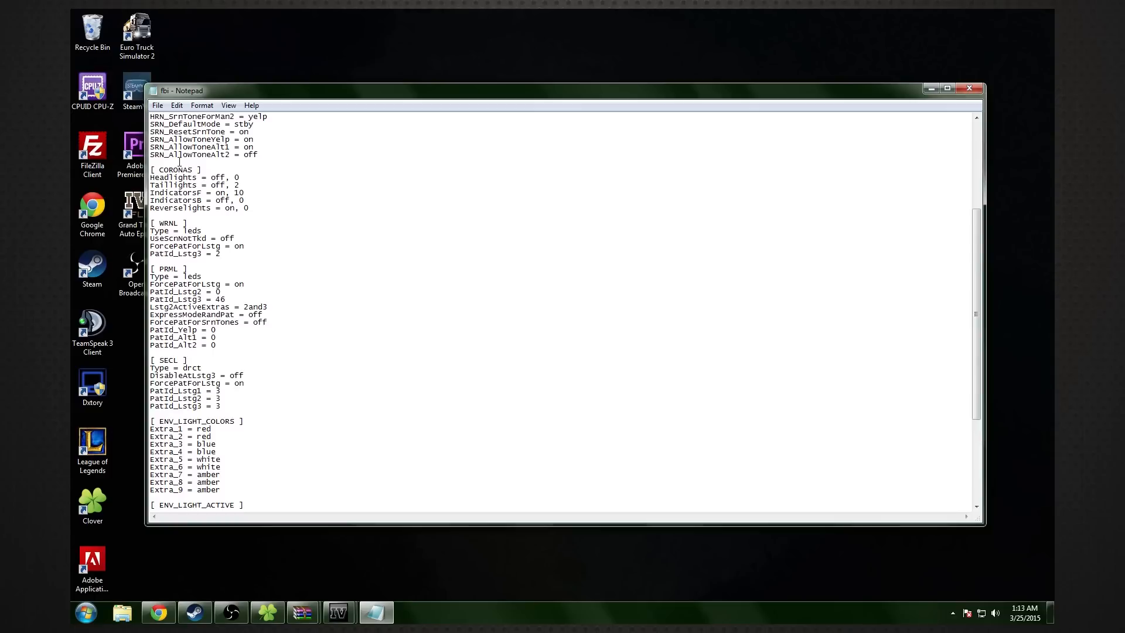
{"action": "scroll", "coordinate": [354, 224], "scroll_direction": "up", "scroll_amount": 14}
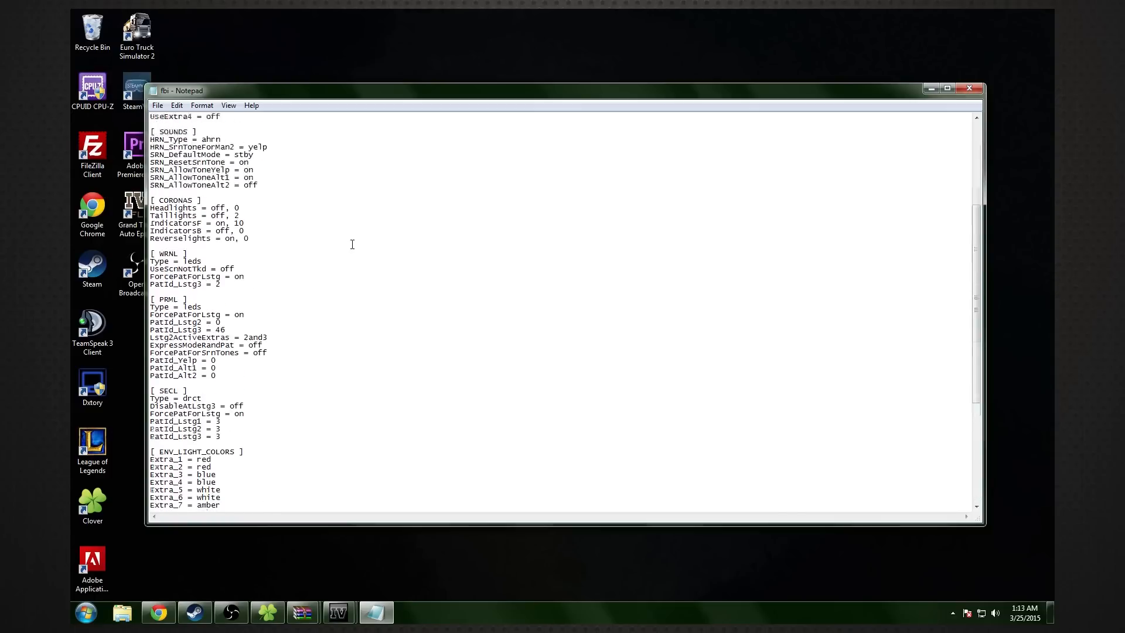
{"action": "left_click", "coordinate": [969, 89]}
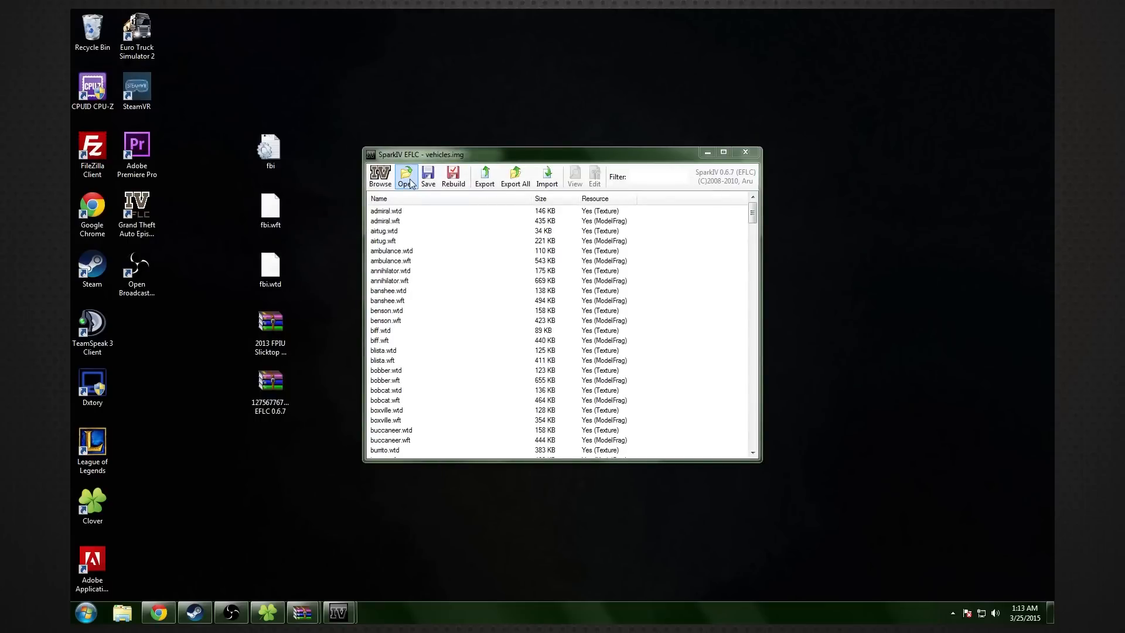
Import fbi.wft and fbi.wtd from the desktop into vehicles.img and locate the fbi entries in the file list
{"action": "left_click", "coordinate": [553, 181]}
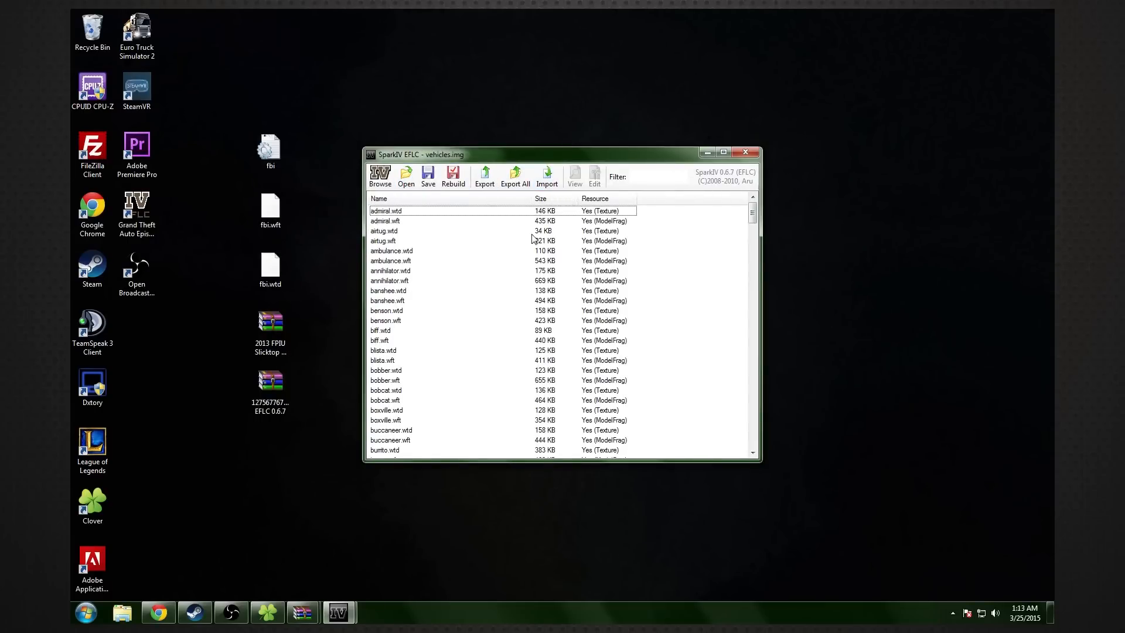
{"action": "left_click", "coordinate": [547, 179]}
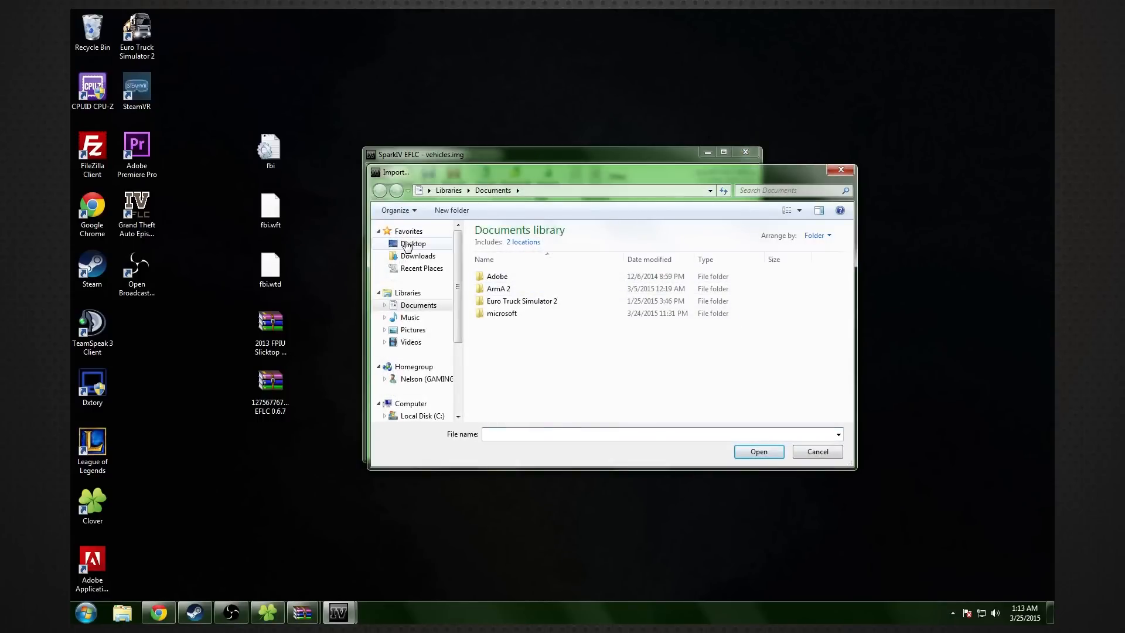
{"action": "left_click", "coordinate": [413, 243]}
{"action": "left_click", "coordinate": [725, 308]}
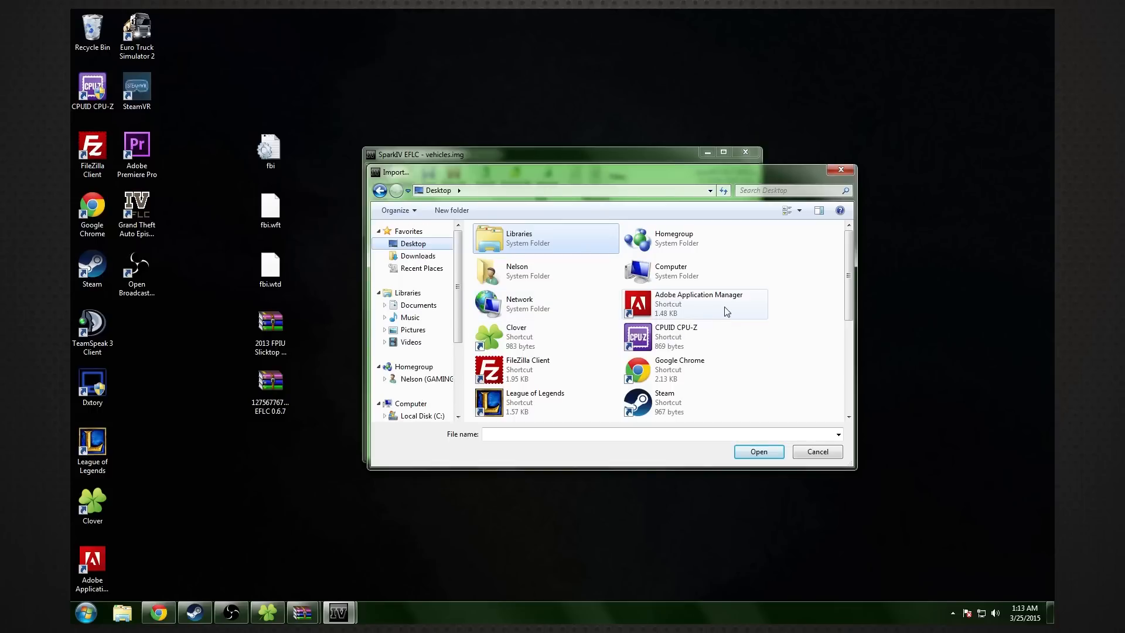
{"action": "scroll", "coordinate": [726, 311], "scroll_direction": "down", "scroll_amount": 3}
{"action": "left_click", "coordinate": [549, 368]}
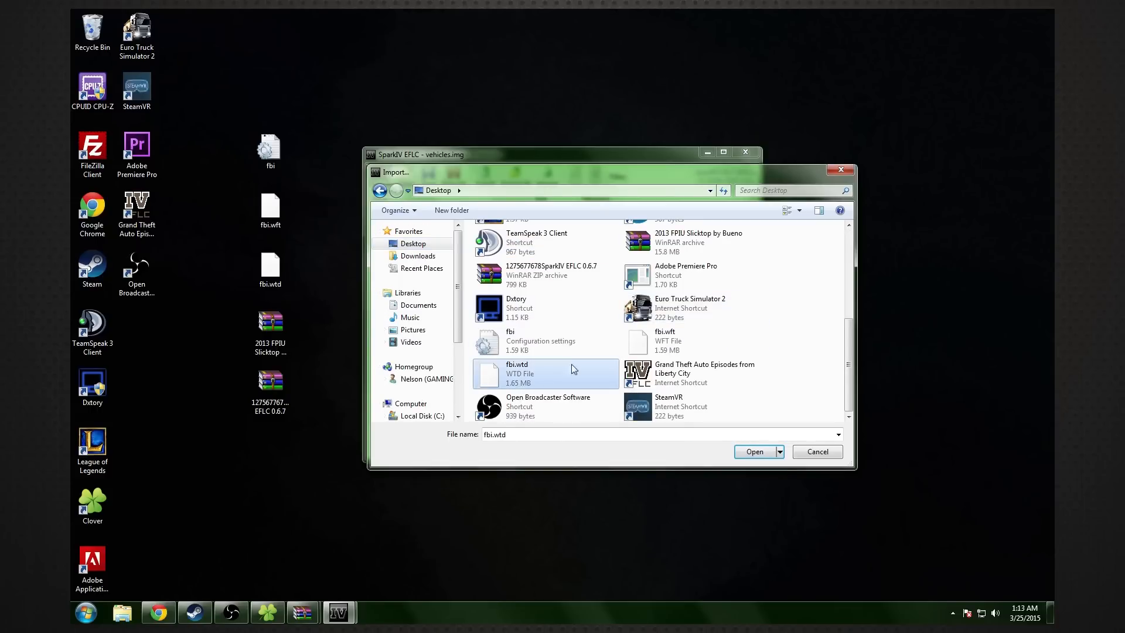
{"action": "left_click", "coordinate": [743, 452]}
{"action": "left_click_drag", "start_coordinate": [753, 213], "coordinate": [752, 259]}
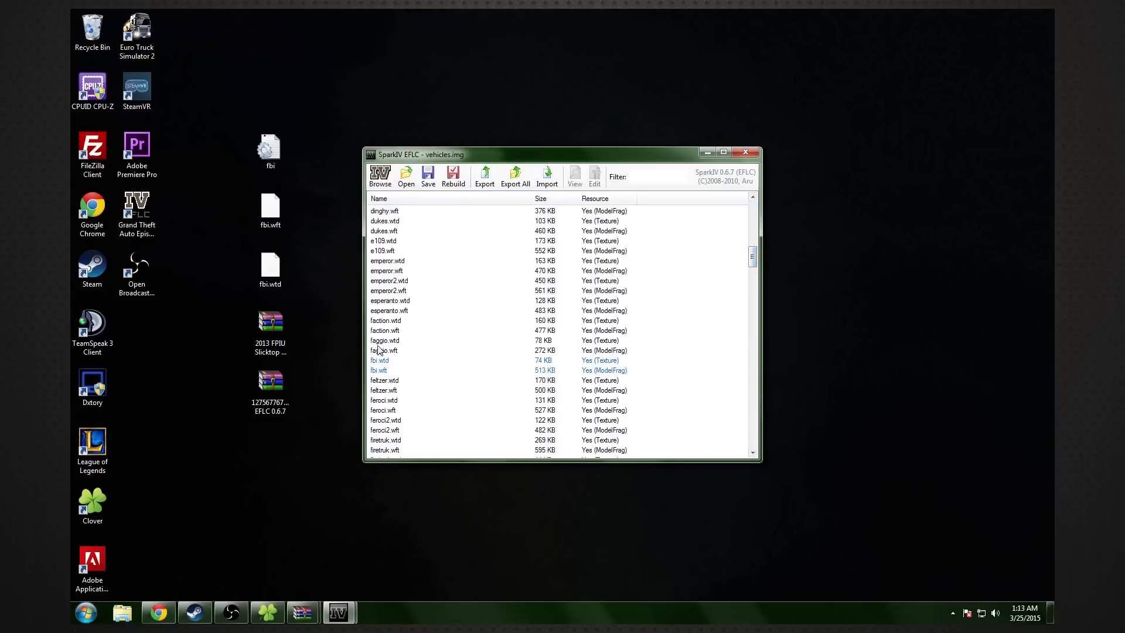
Save the vehicles.img archive and rebuild it, acknowledging both messages
{"action": "left_click", "coordinate": [427, 175]}
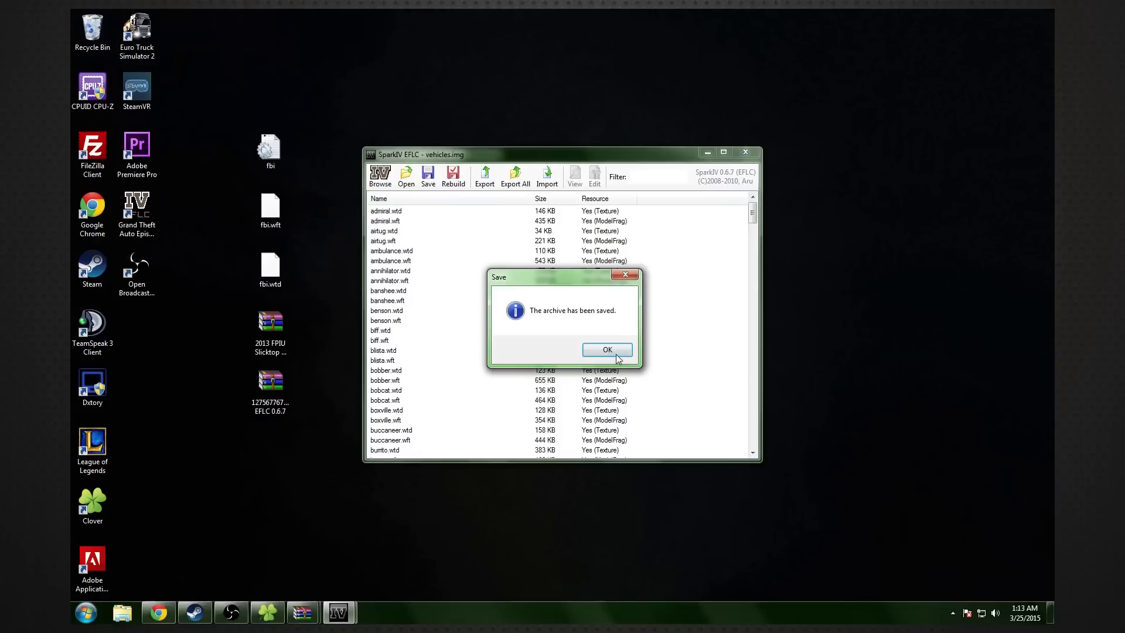
{"action": "left_click", "coordinate": [615, 354]}
{"action": "left_click", "coordinate": [453, 175]}
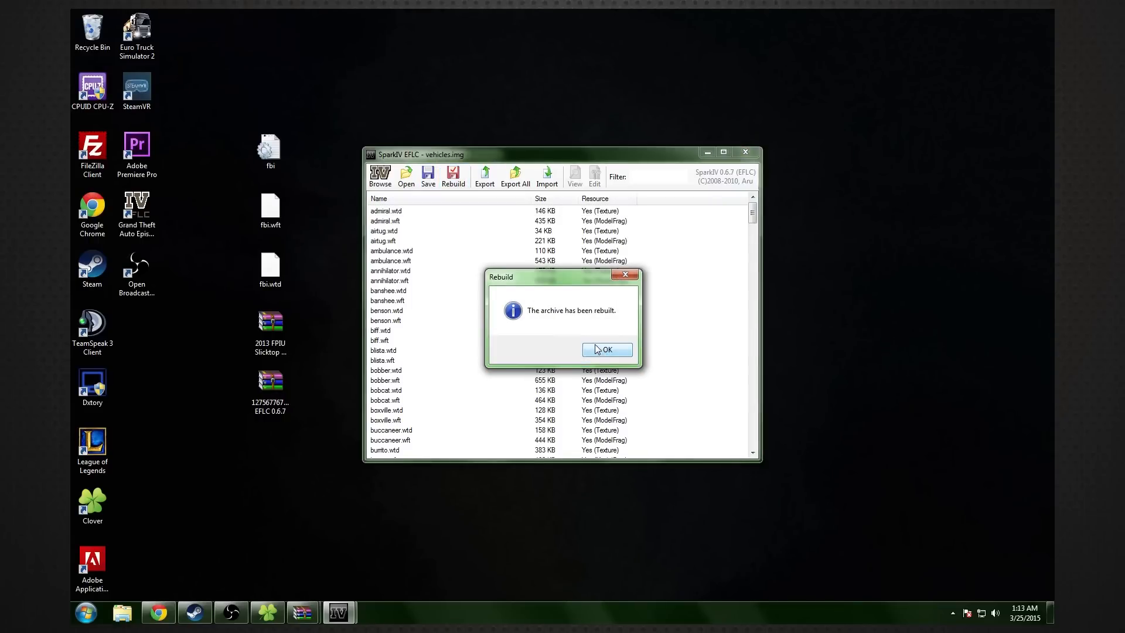
{"action": "left_click", "coordinate": [601, 350]}
Preview fbi.wtd from vehicles.img and examine its rambar_txt, brakezz, paintjob_dirt, Ford_logos, exp_sign_2 and emerglights_emis textures
{"action": "left_click", "coordinate": [386, 329]}
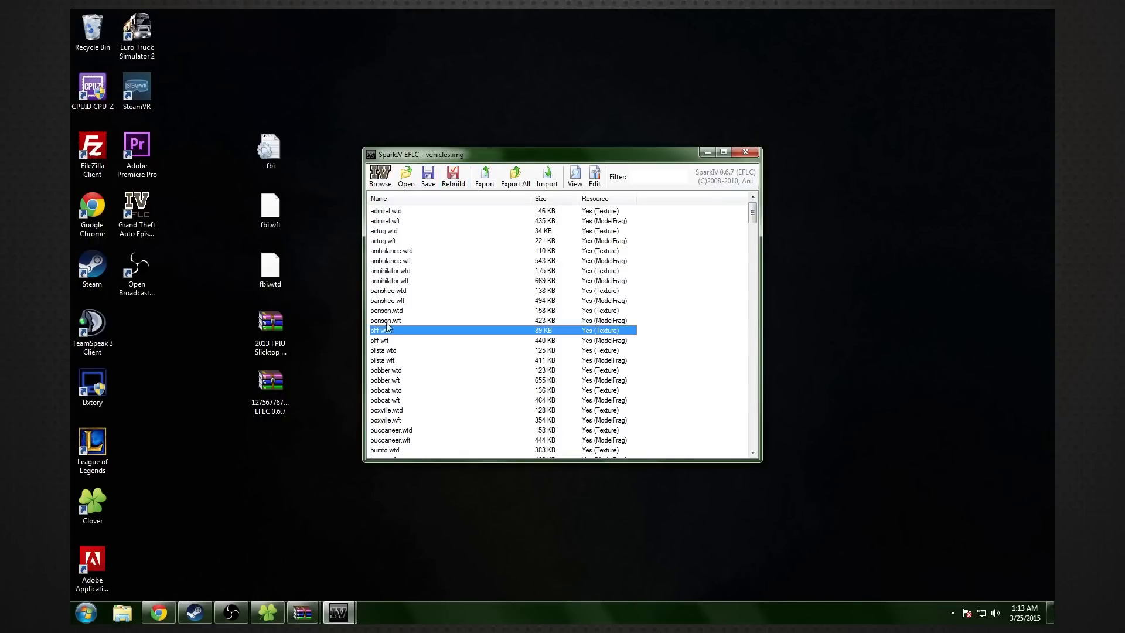
{"action": "scroll", "coordinate": [392, 346], "scroll_direction": "down", "scroll_amount": 15}
{"action": "left_click", "coordinate": [383, 371]}
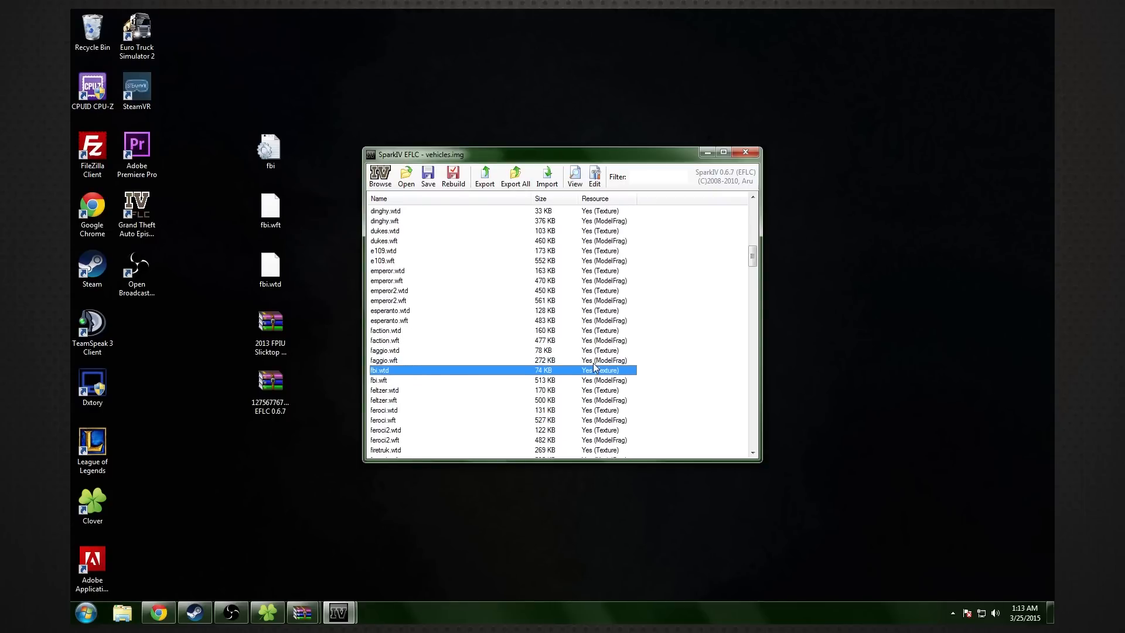
{"action": "double_click", "coordinate": [415, 368]}
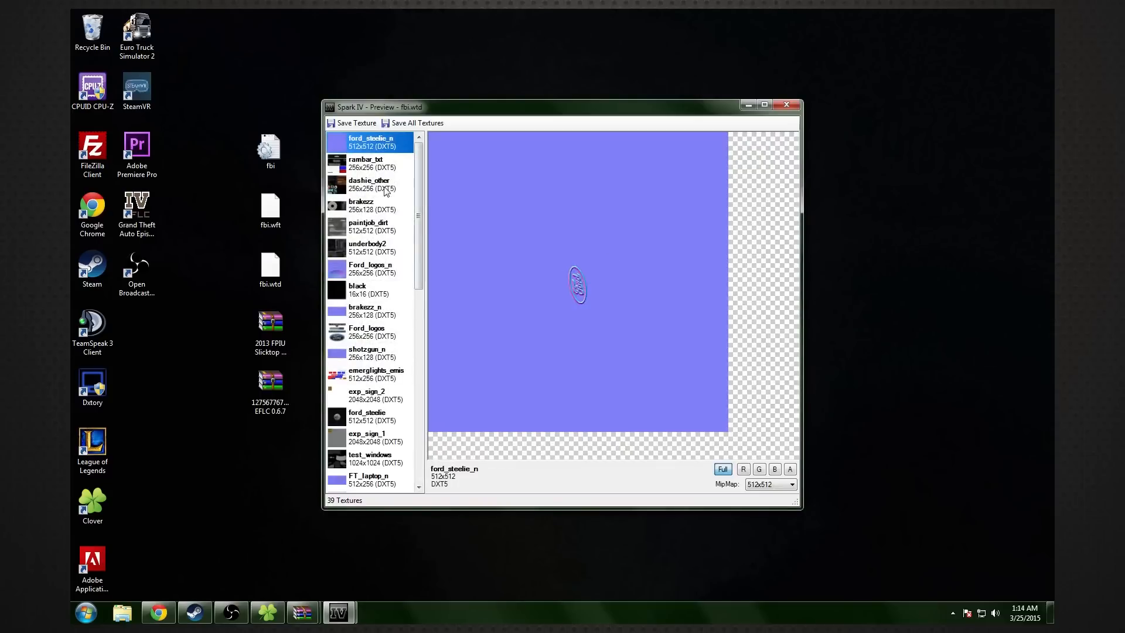
{"action": "left_click", "coordinate": [398, 163]}
{"action": "left_click", "coordinate": [386, 205]}
{"action": "left_click", "coordinate": [382, 228]}
{"action": "left_click", "coordinate": [387, 331]}
{"action": "left_click", "coordinate": [335, 396]}
{"action": "left_click", "coordinate": [340, 375]}
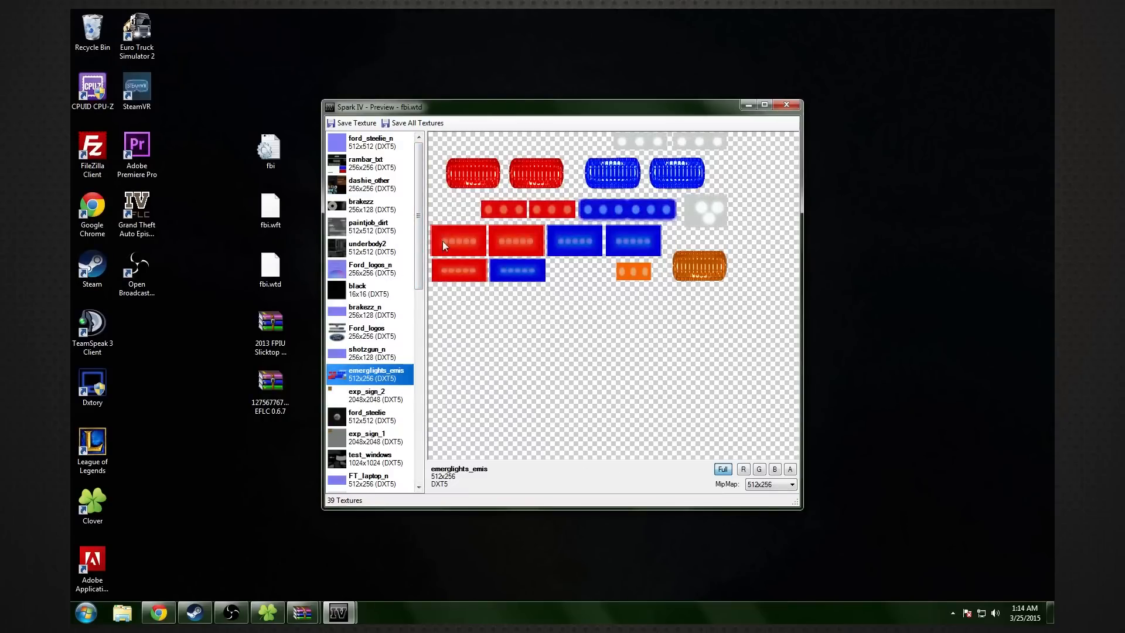
Examine the exp_lights_dashie and exp_sign_2 textures of fbi.wtd and close the texture preview
{"action": "mouse_move", "coordinate": [418, 193]}
{"action": "left_mouse_down"}
{"action": "mouse_move", "coordinate": [419, 405]}
{"action": "mouse_move", "coordinate": [419, 239]}
{"action": "left_mouse_up"}
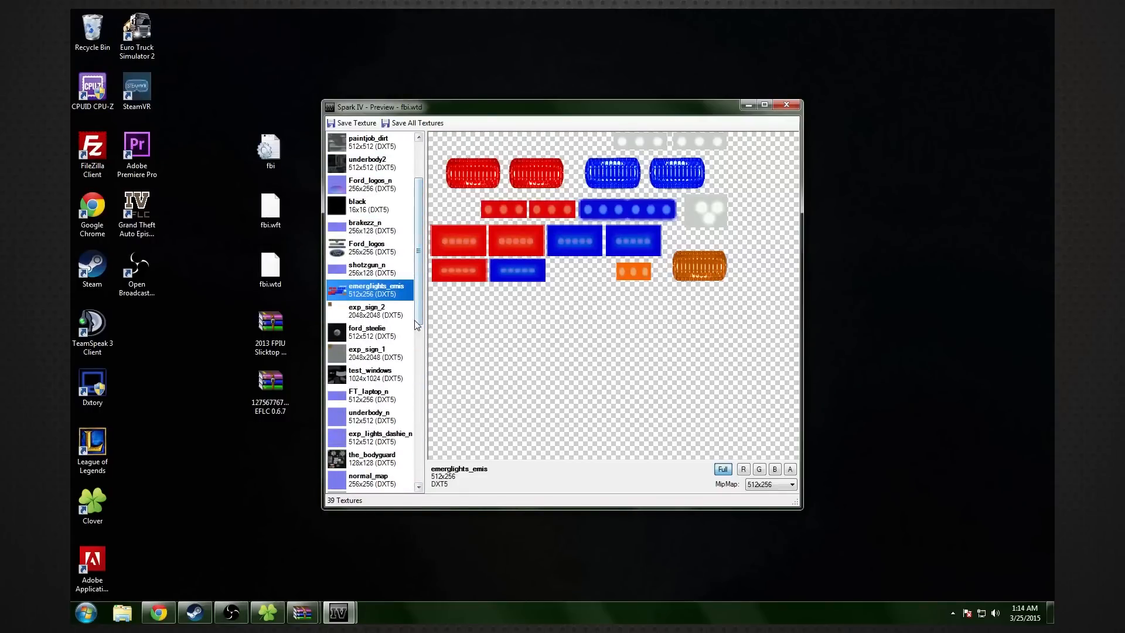
{"action": "left_click_drag", "start_coordinate": [419, 239], "coordinate": [402, 470]}
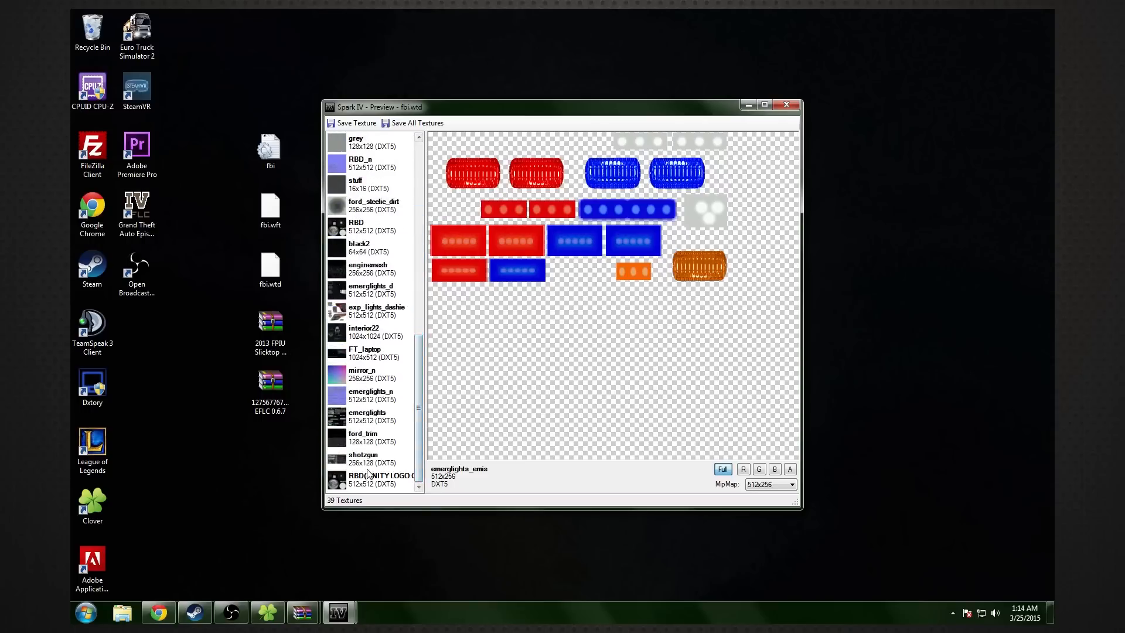
{"action": "left_click", "coordinate": [374, 308]}
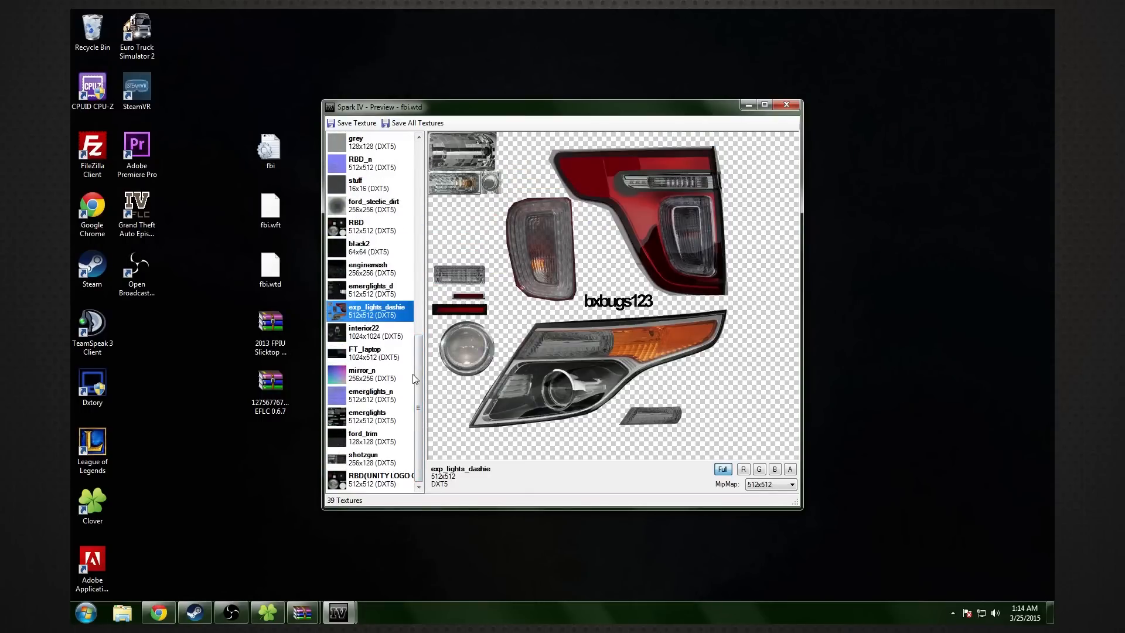
{"action": "left_click_drag", "start_coordinate": [418, 377], "coordinate": [415, 245]}
{"action": "left_click", "coordinate": [373, 230]}
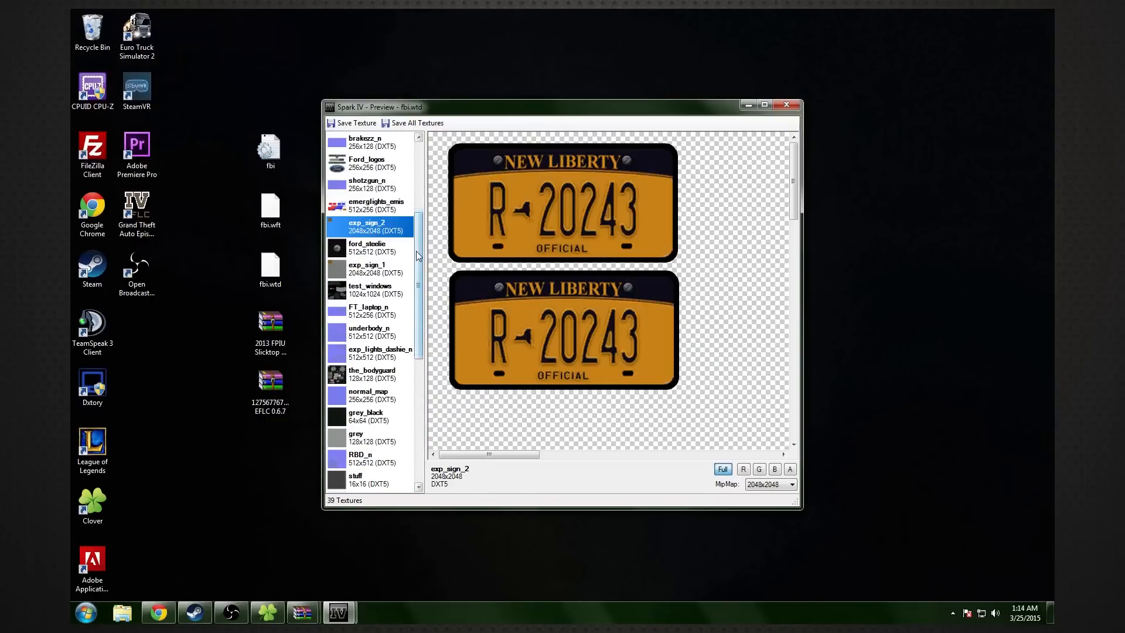
{"action": "scroll", "coordinate": [391, 250], "scroll_direction": "up", "scroll_amount": 3}
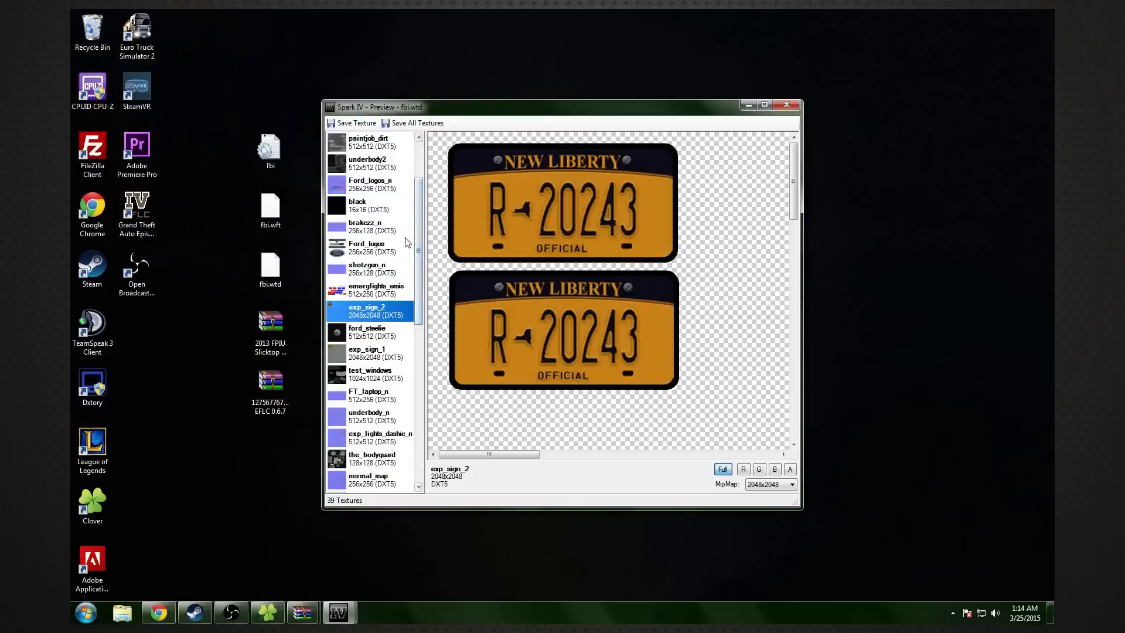
{"action": "scroll", "coordinate": [407, 242], "scroll_direction": "up", "scroll_amount": 3}
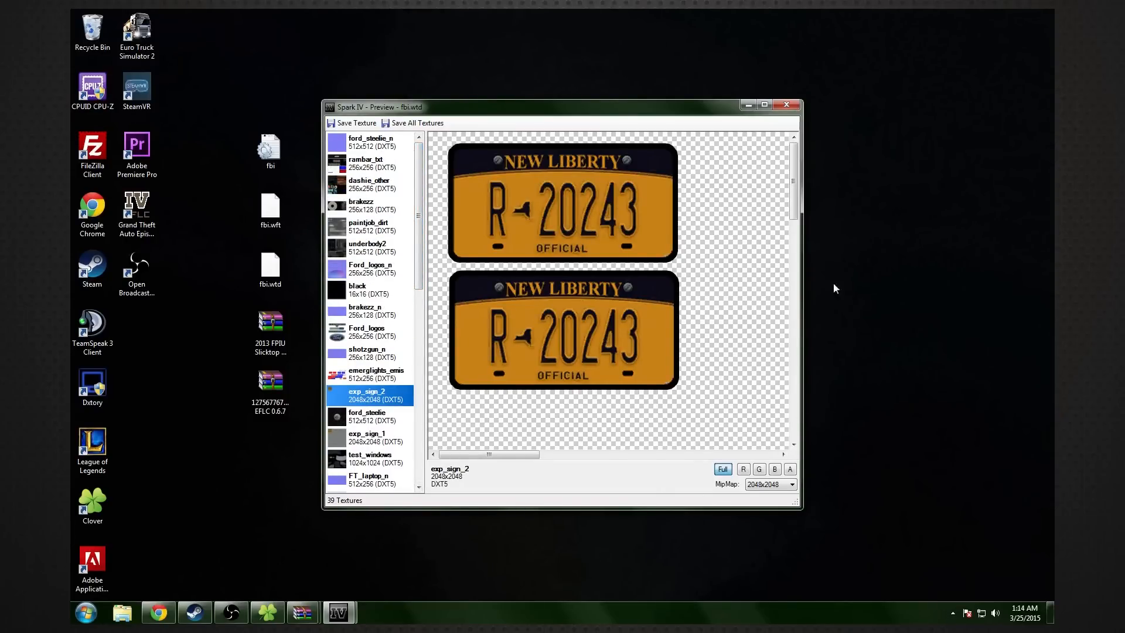
{"action": "left_click", "coordinate": [786, 105]}
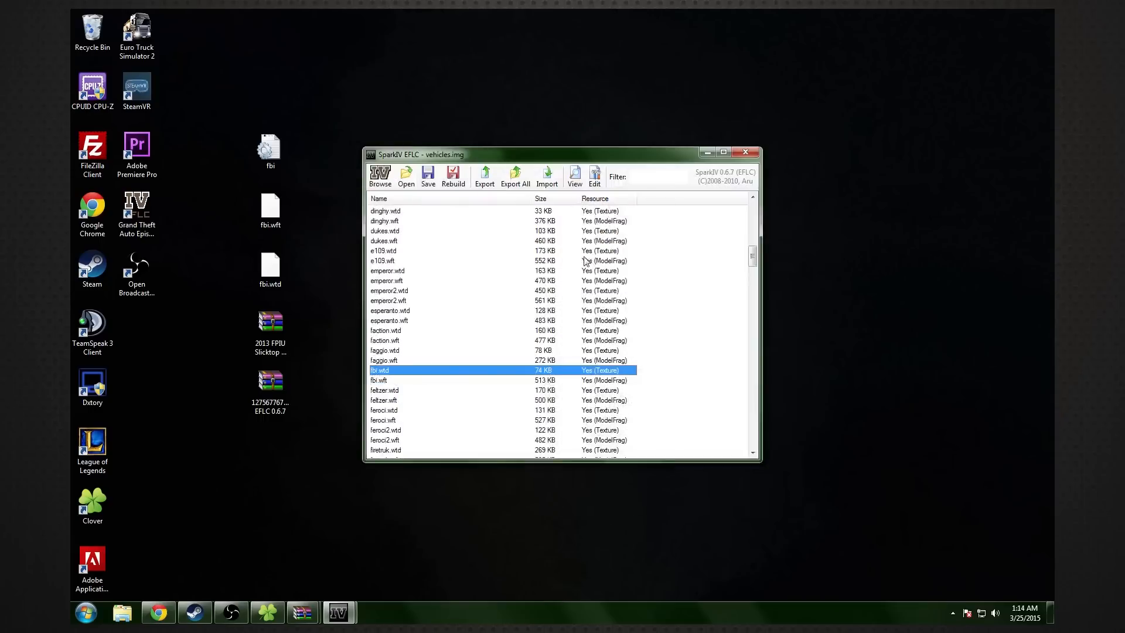
Copy the fbi configuration file from the desktop into the ELS folder inside the game's EFLC directory
{"action": "scroll", "coordinate": [419, 234], "scroll_direction": "up", "scroll_amount": 20}
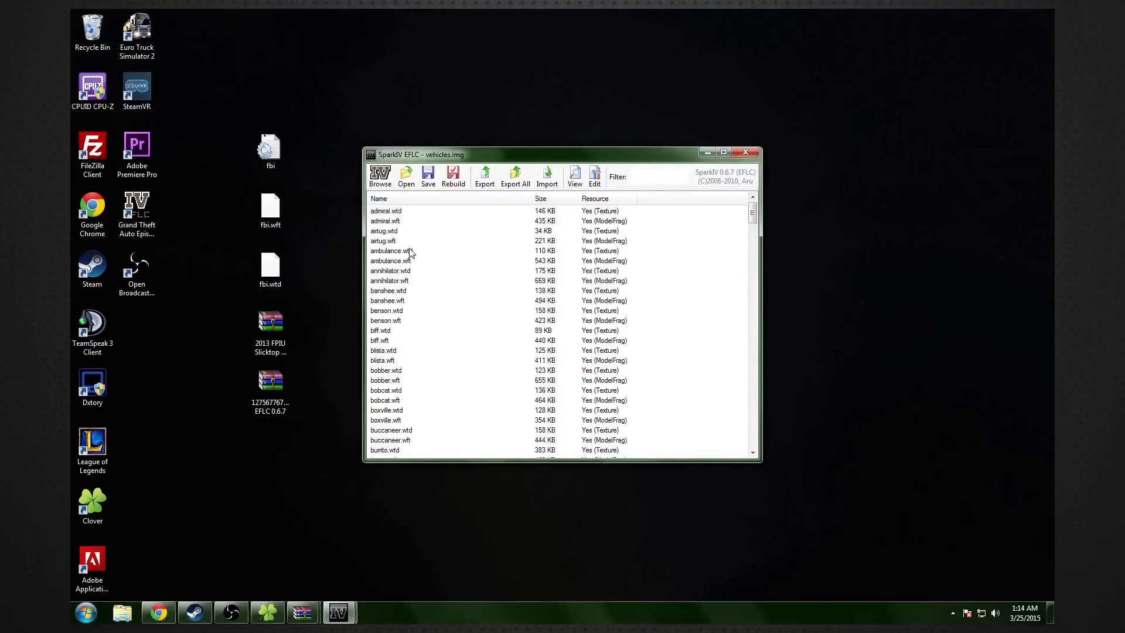
{"action": "left_click", "coordinate": [267, 612]}
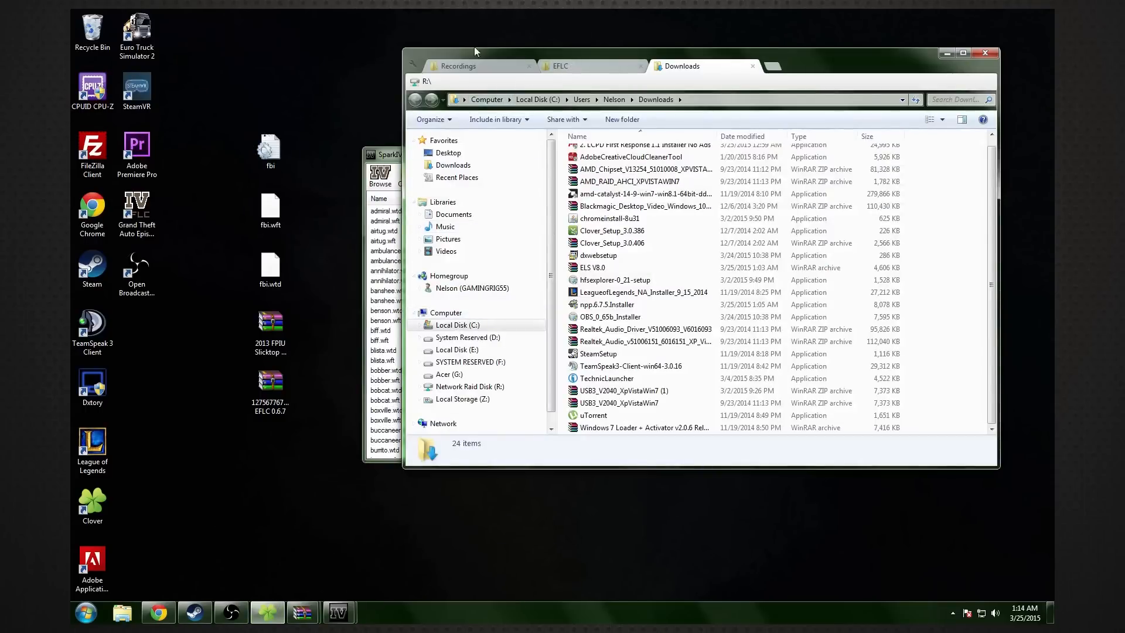
{"action": "left_click", "coordinate": [561, 66]}
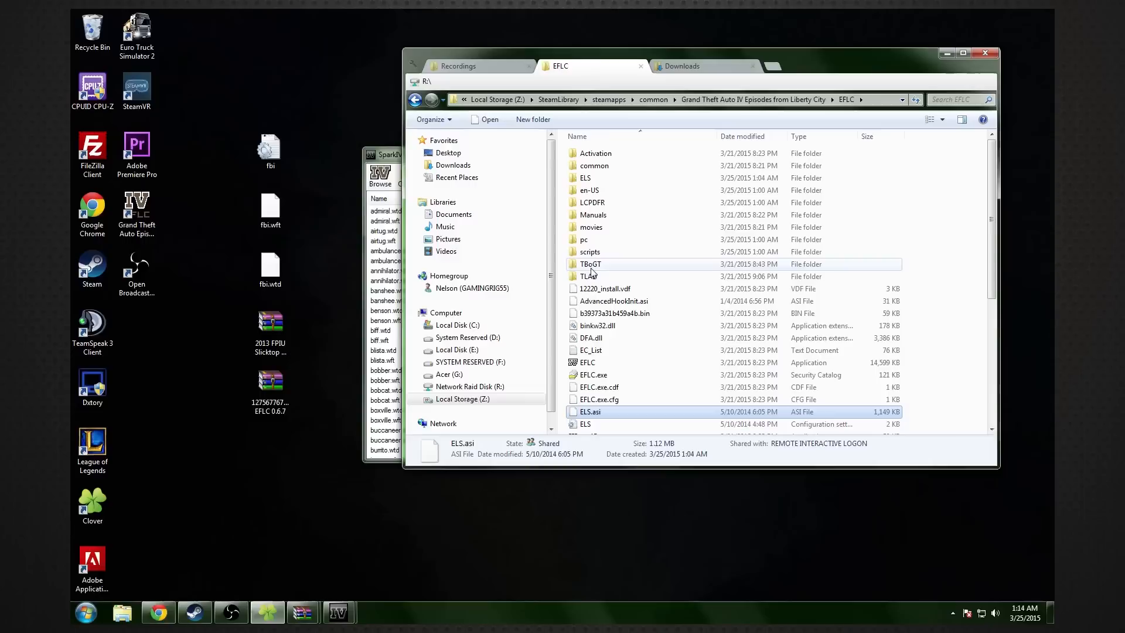
{"action": "double_click", "coordinate": [603, 178]}
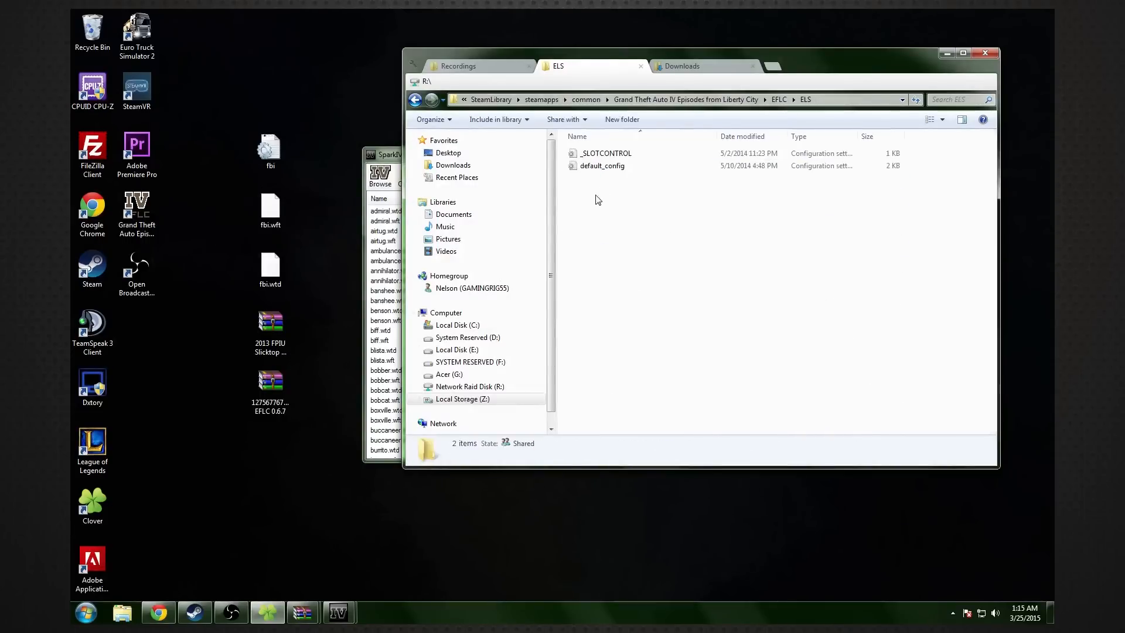
{"action": "left_click", "coordinate": [382, 156]}
{"action": "left_click_drag", "start_coordinate": [396, 163], "coordinate": [375, 242]}
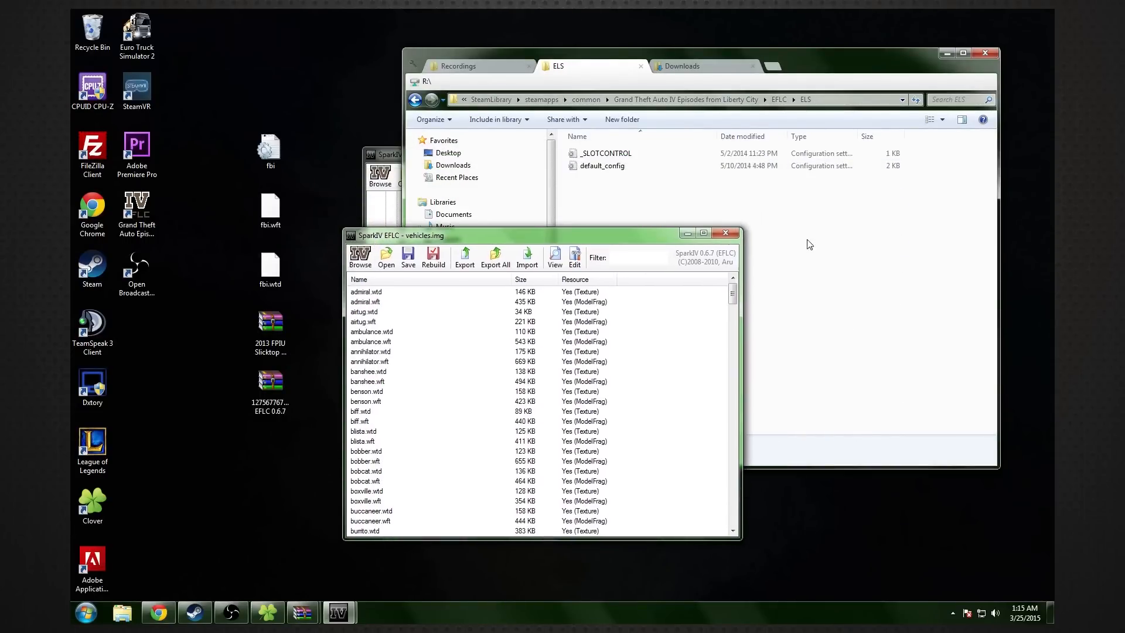
{"action": "left_click", "coordinate": [803, 242]}
{"action": "left_click_drag", "start_coordinate": [271, 151], "coordinate": [608, 218]}
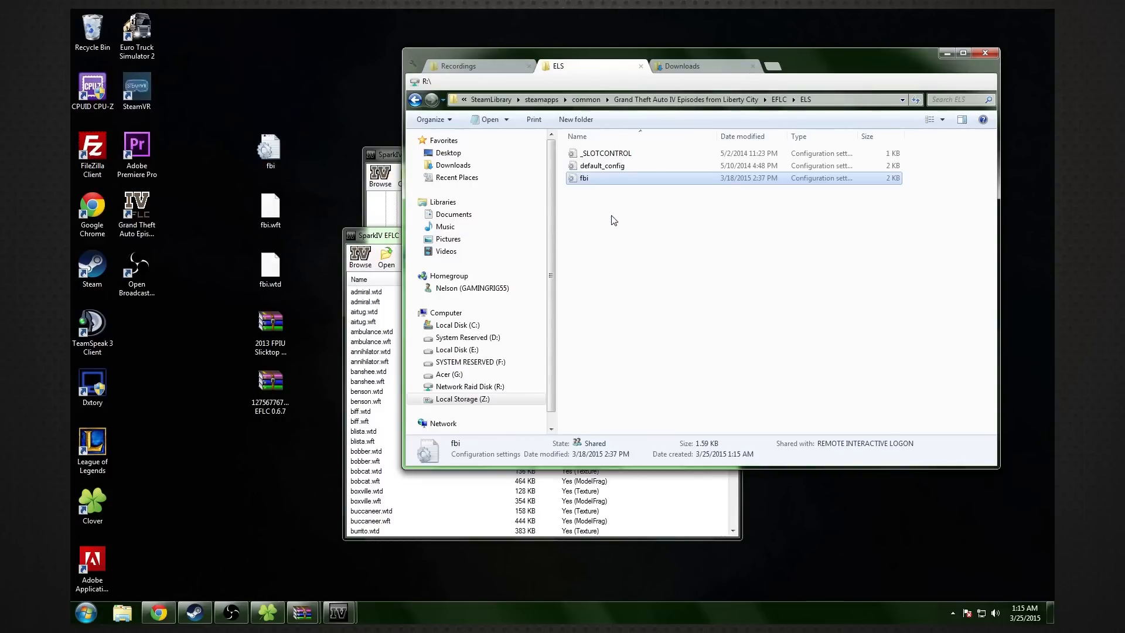
Open _SLOTCONTROL in Notepad++, set the FBI section's File value to fbi, and save the file
{"action": "left_click", "coordinate": [609, 154]}
{"action": "right_click", "coordinate": [610, 154]}
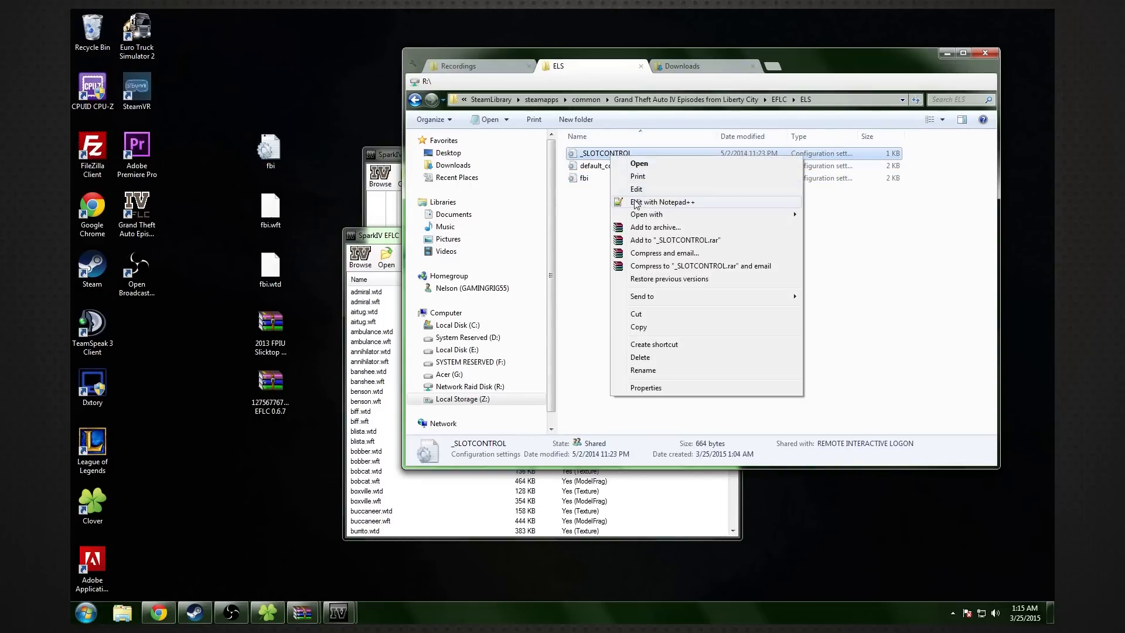
{"action": "left_click", "coordinate": [635, 203]}
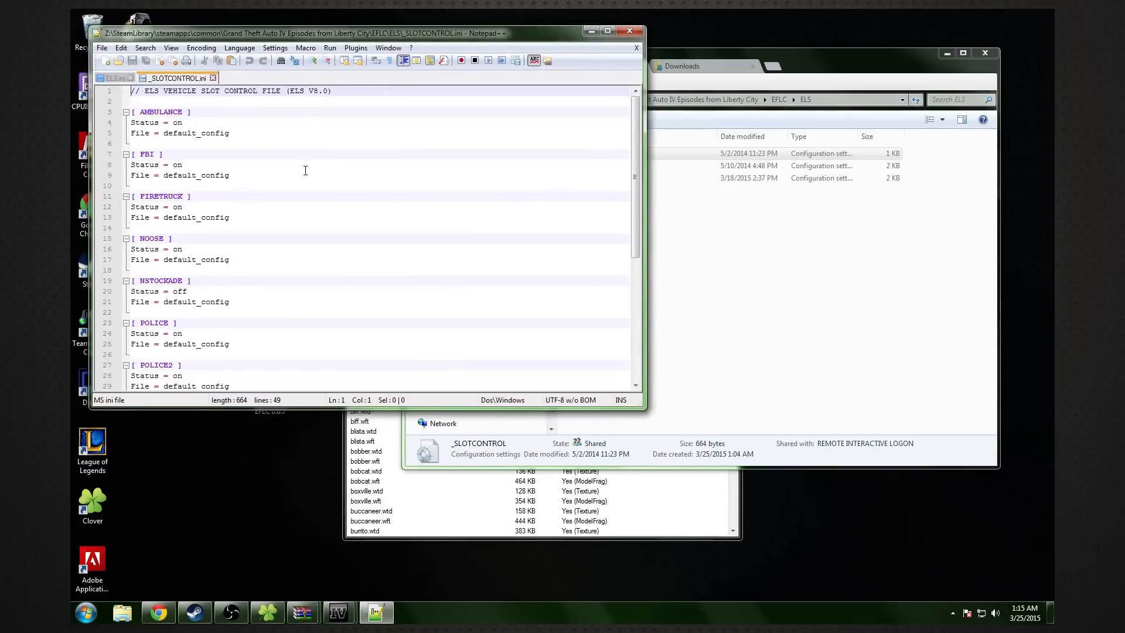
{"action": "double_click", "coordinate": [166, 177]}
{"action": "left_click_drag", "start_coordinate": [382, 36], "coordinate": [337, 86]}
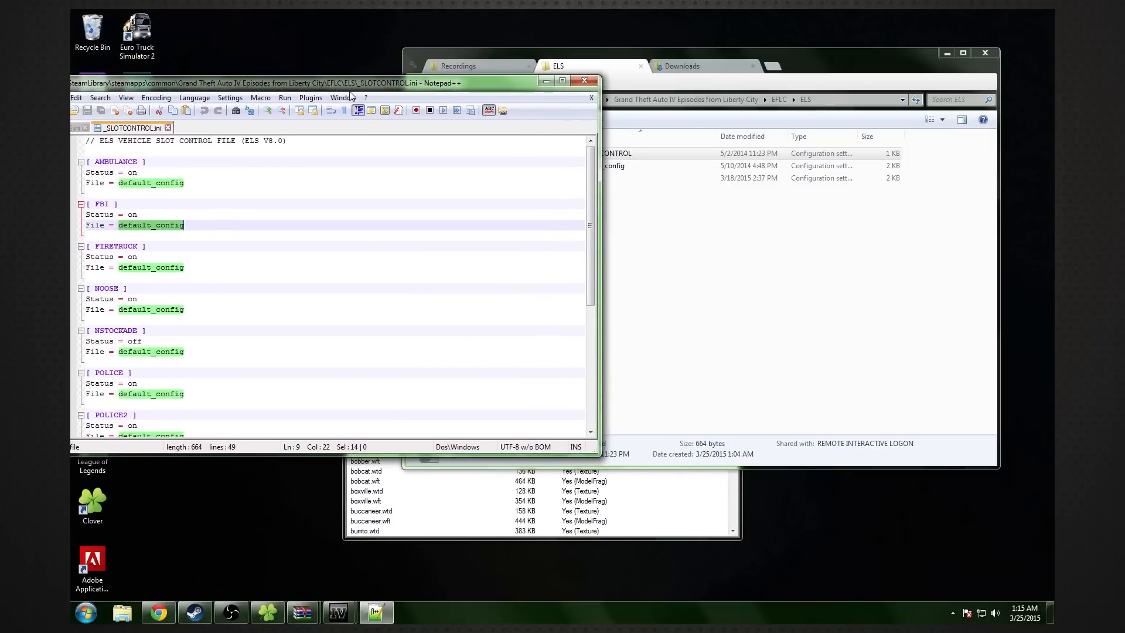
{"action": "type", "text": "fbi"}
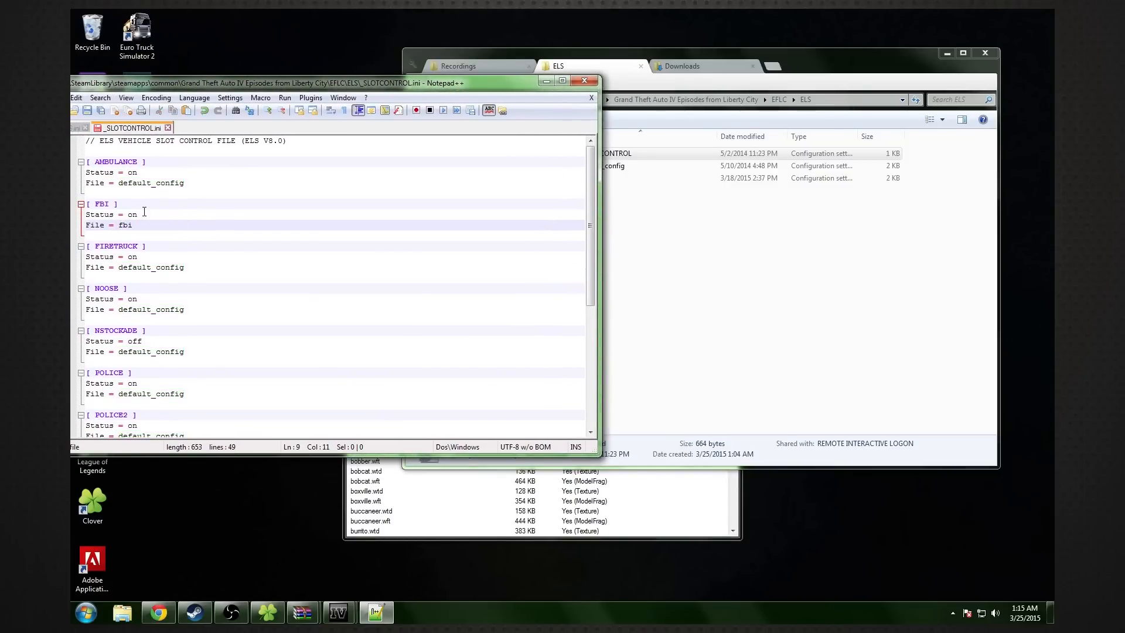
{"action": "key", "text": "ctrl+s"}
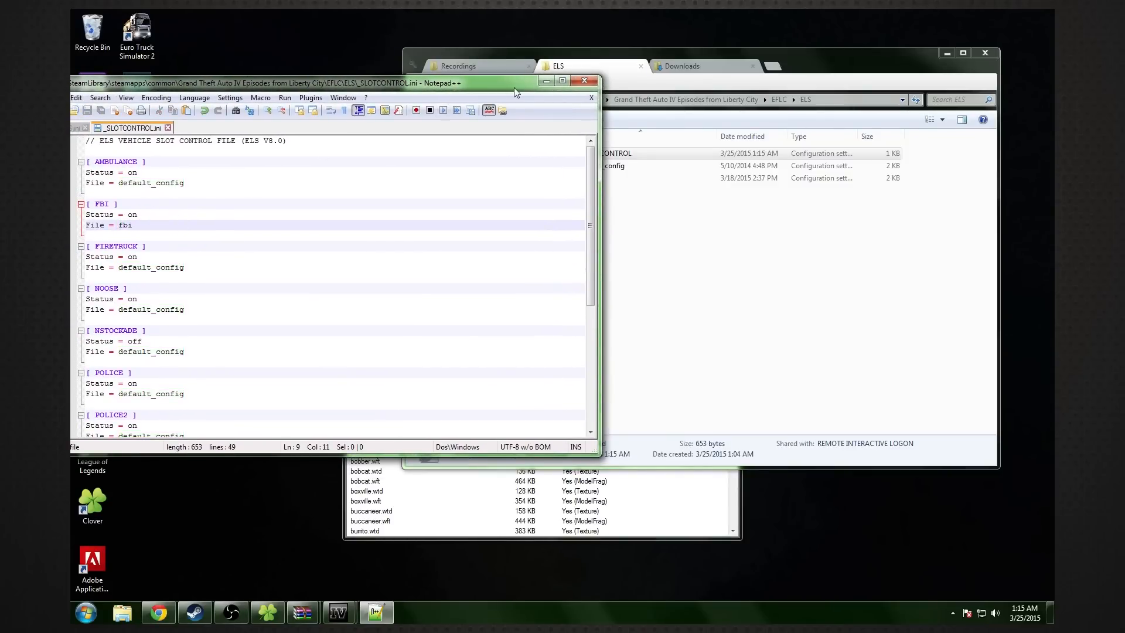
Close the Notepad++ window with _SLOTCONTROL.ini and return to the file manager
{"action": "left_click_drag", "start_coordinate": [514, 88], "coordinate": [534, 87]}
{"action": "left_click", "coordinate": [743, 321]}
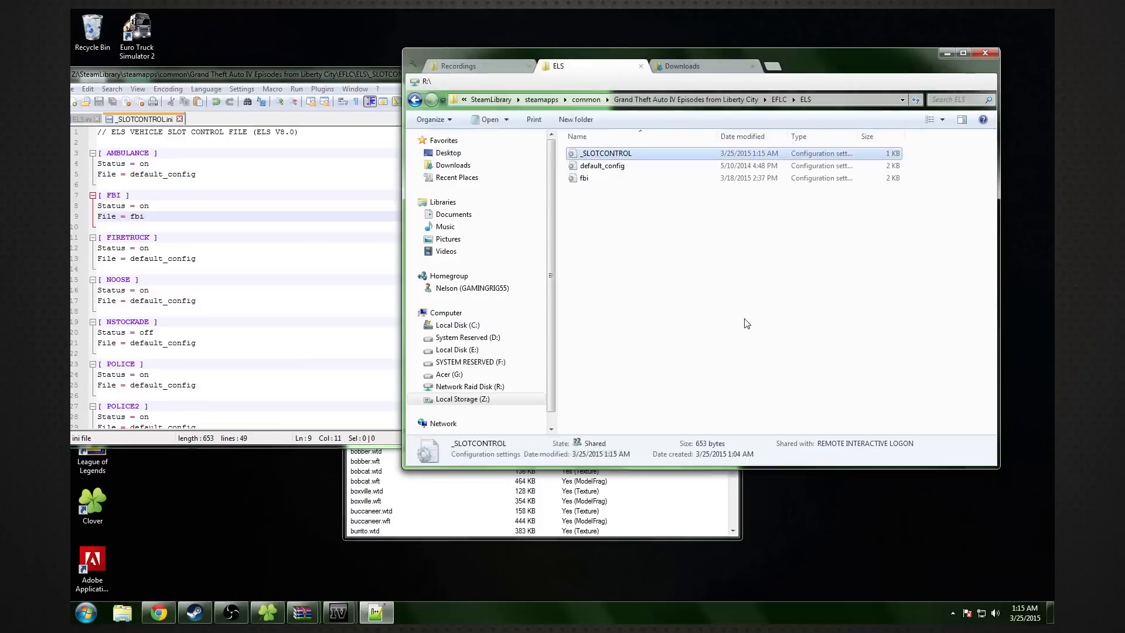
{"action": "left_click", "coordinate": [321, 68]}
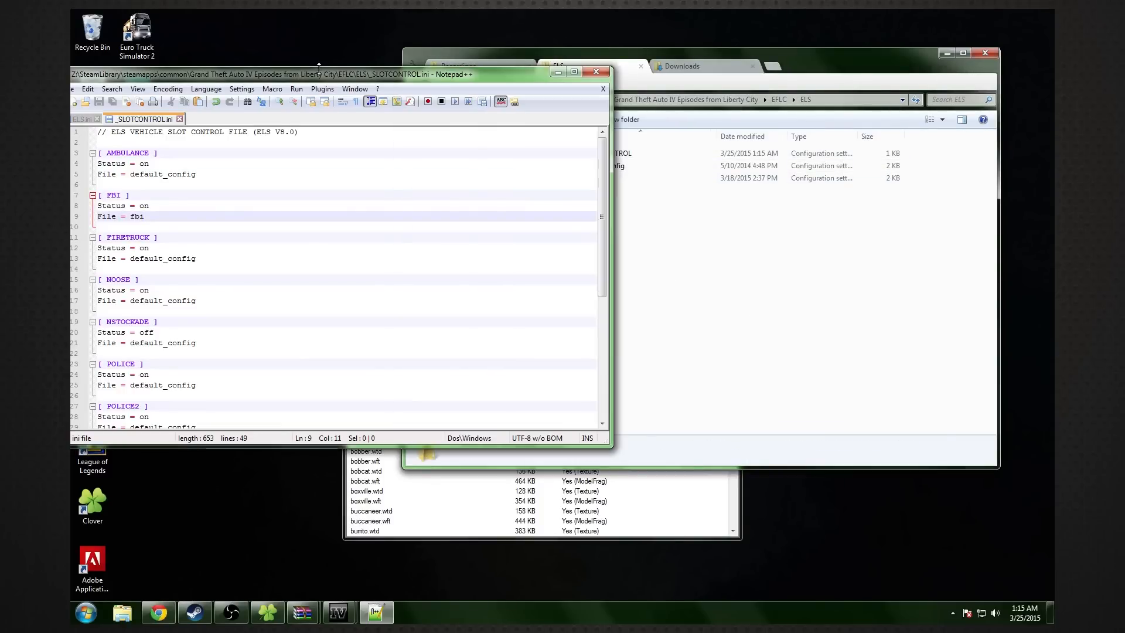
{"action": "left_click", "coordinate": [595, 71]}
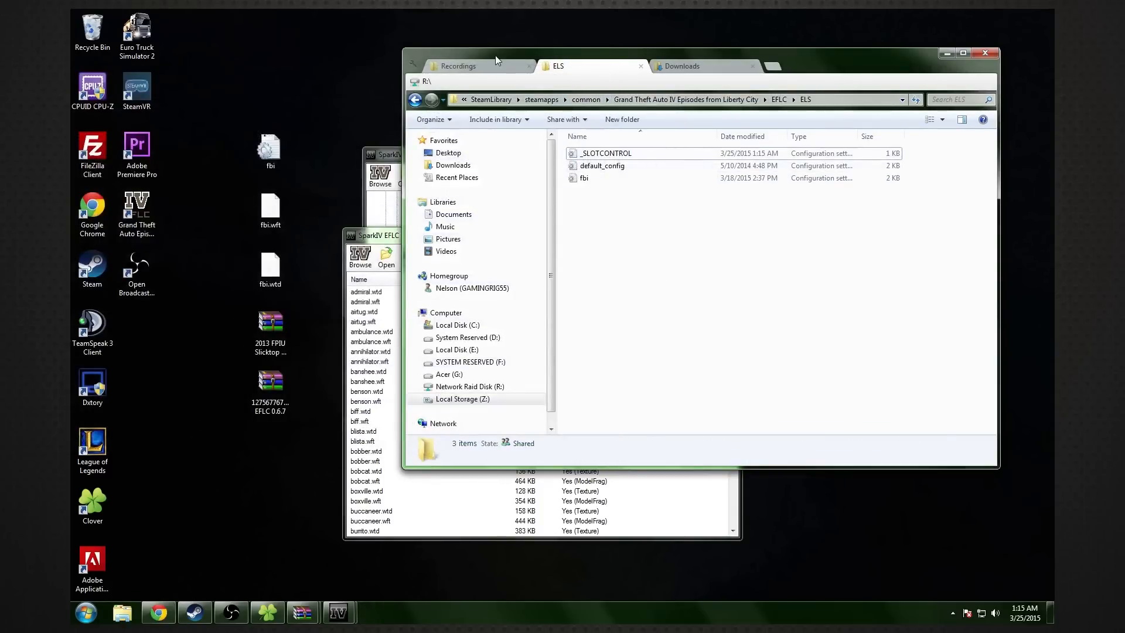
{"action": "left_click", "coordinate": [515, 62]}
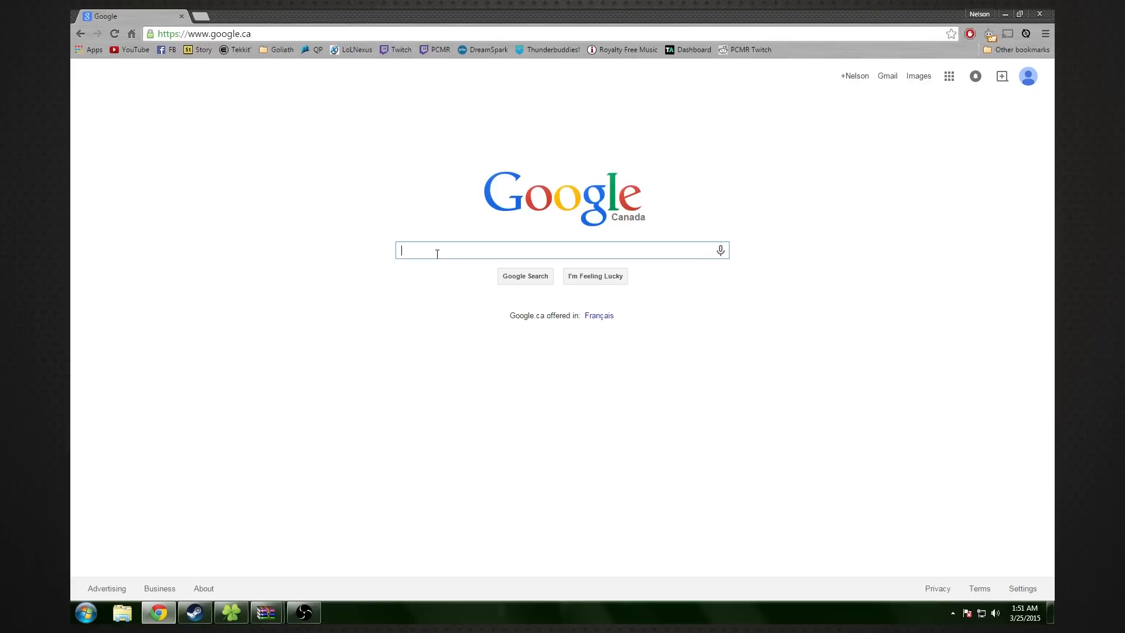
Search Google for "native trainer"
{"action": "type", "text": "natie t"}
{"action": "key", "text": "BackSpace"}
{"action": "key", "text": "BackSpace"}
{"action": "key", "text": "BackSpace"}
{"action": "key", "text": "BackSpace"}
{"action": "type", "text": "i"}
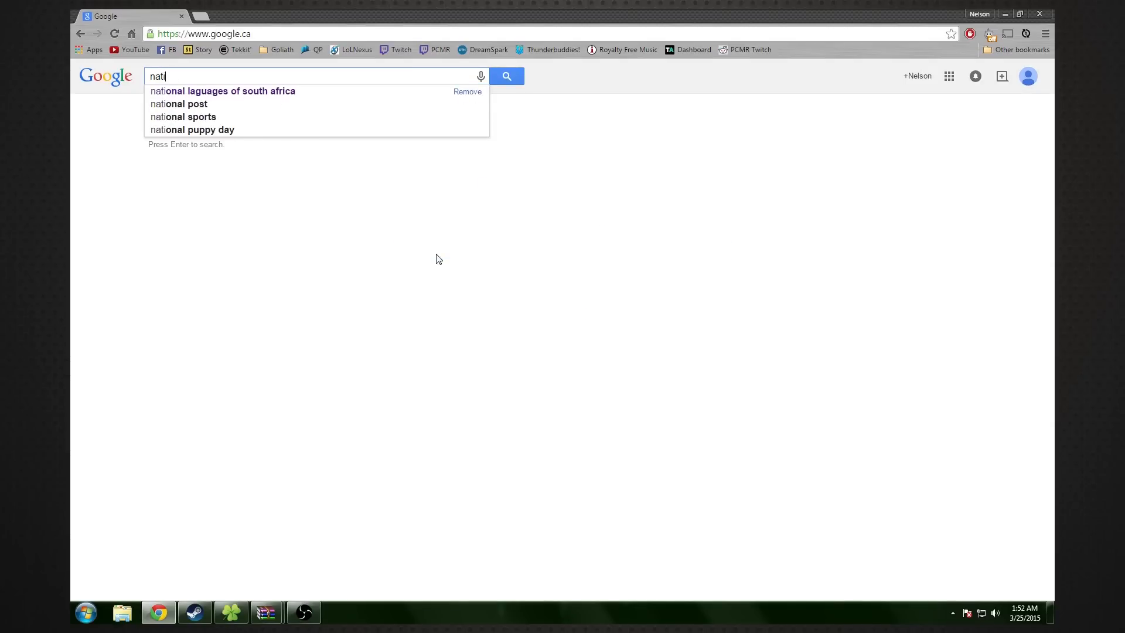
{"action": "type", "text": "ve train"}
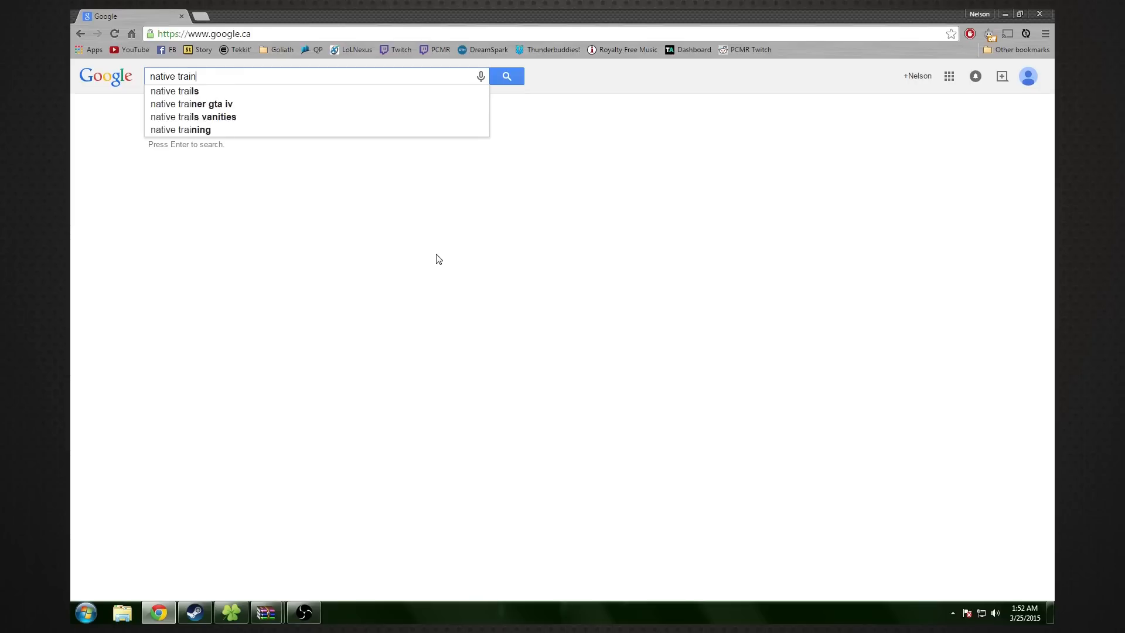
{"action": "key", "text": "Down"}
{"action": "key", "text": "Return"}
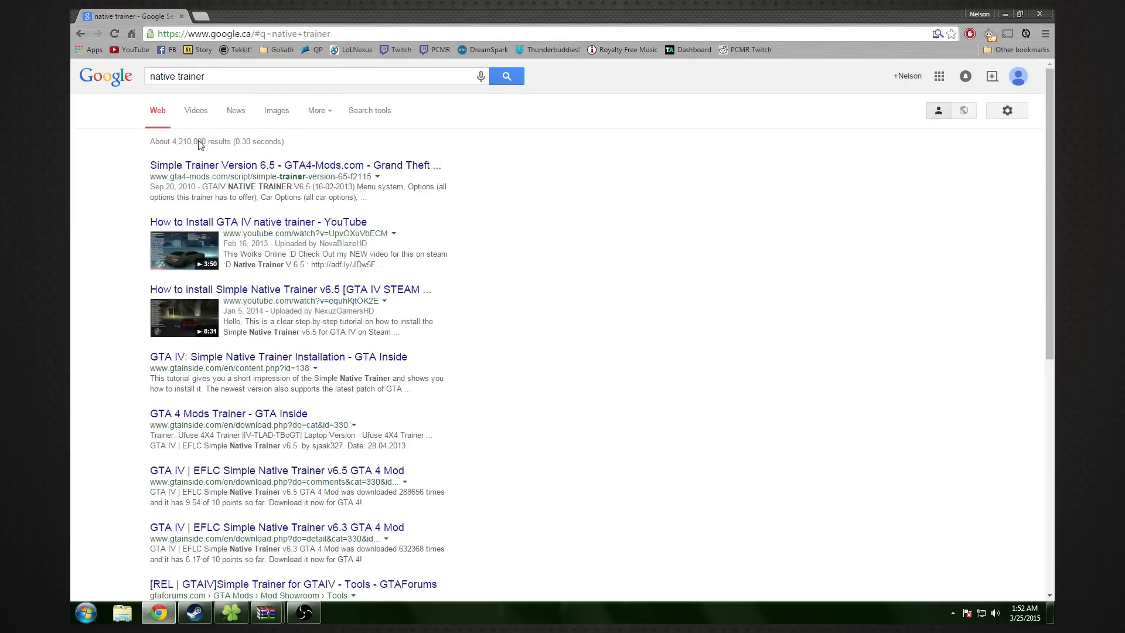
Download Simple Trainer Version 6.5 from GTA4-Mods.com, open its archive in WinRAR, and dismiss the license reminder
{"action": "left_click", "coordinate": [215, 170]}
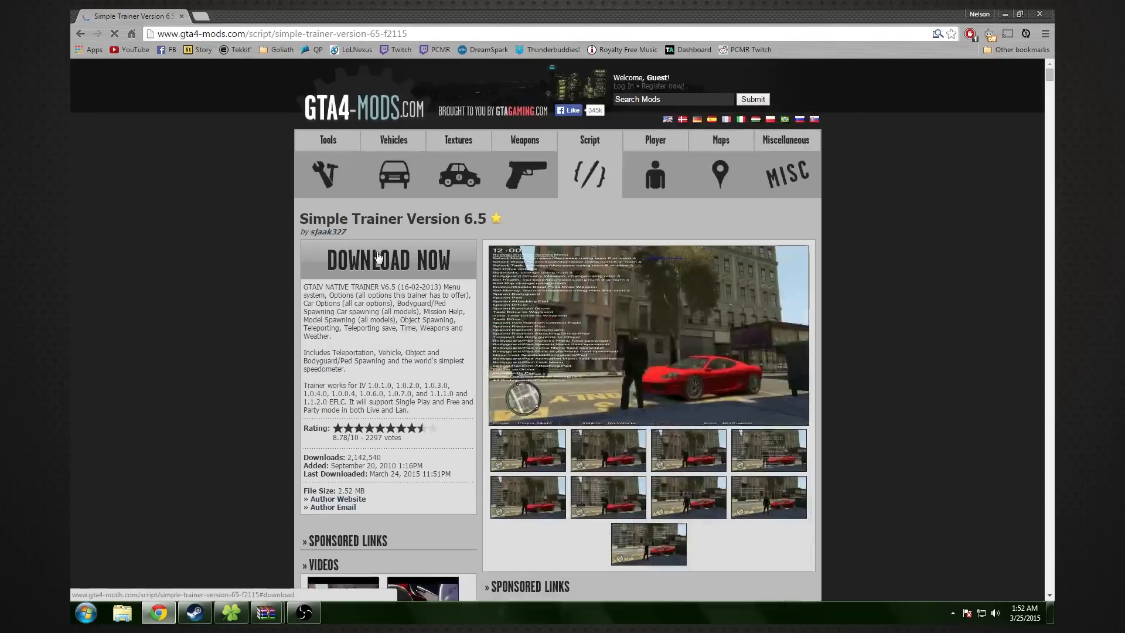
{"action": "left_click", "coordinate": [378, 258]}
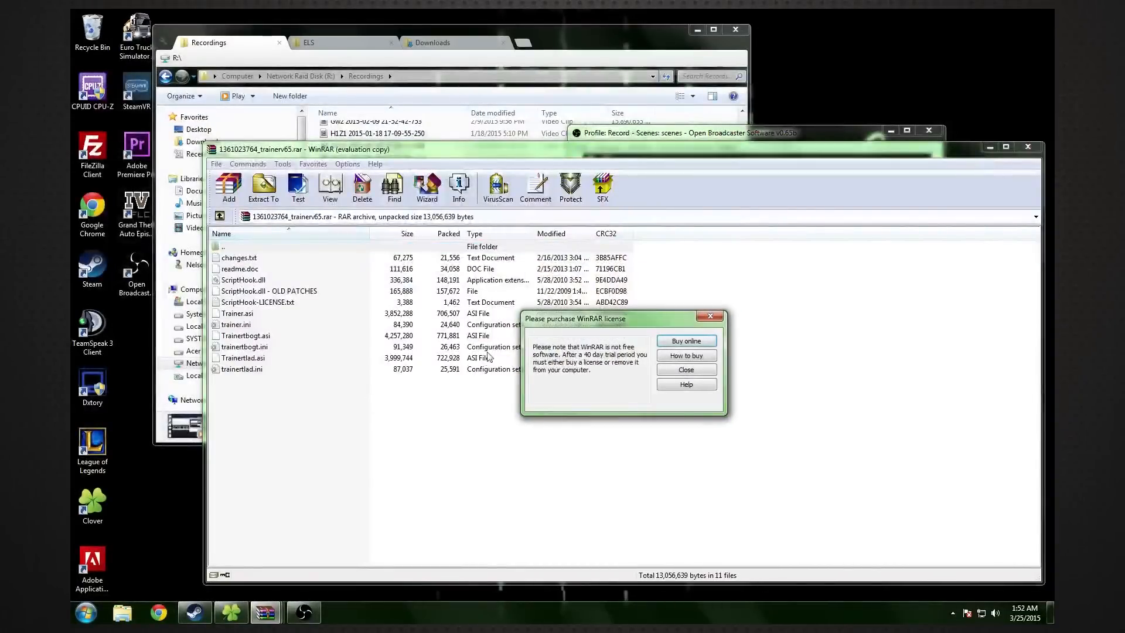
{"action": "left_click", "coordinate": [686, 370]}
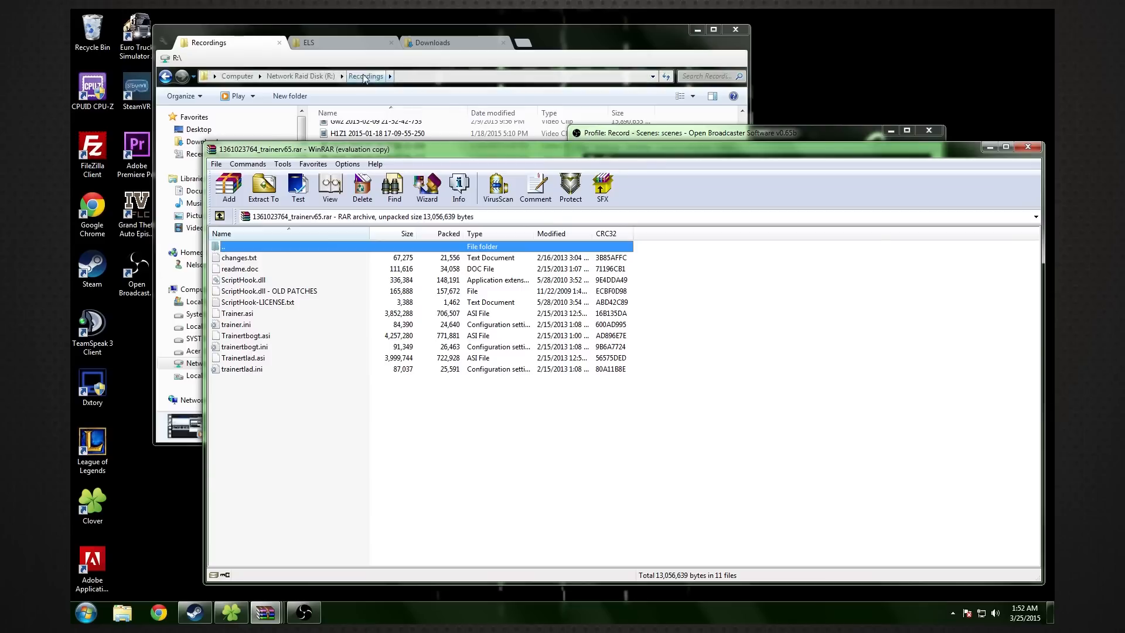
Open the EFLC folder inside Grand Theft Auto IV Episodes from Liberty City in the file manager and look through its files
{"action": "left_click_drag", "start_coordinate": [563, 57], "coordinate": [529, 60]}
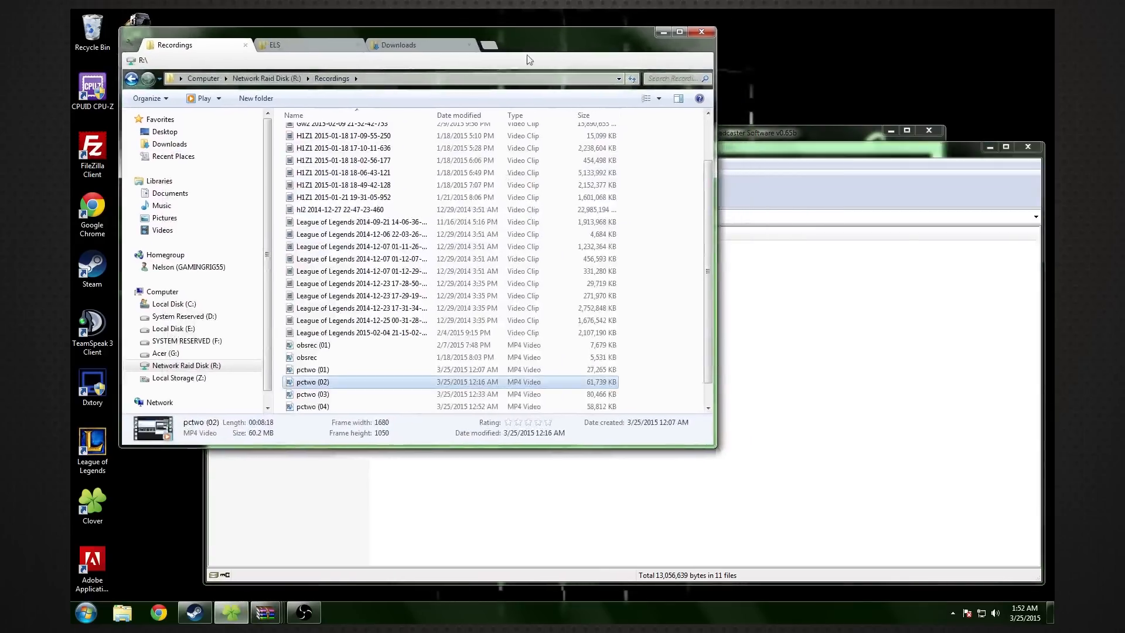
{"action": "left_click", "coordinate": [302, 47]}
{"action": "left_click", "coordinate": [302, 79]}
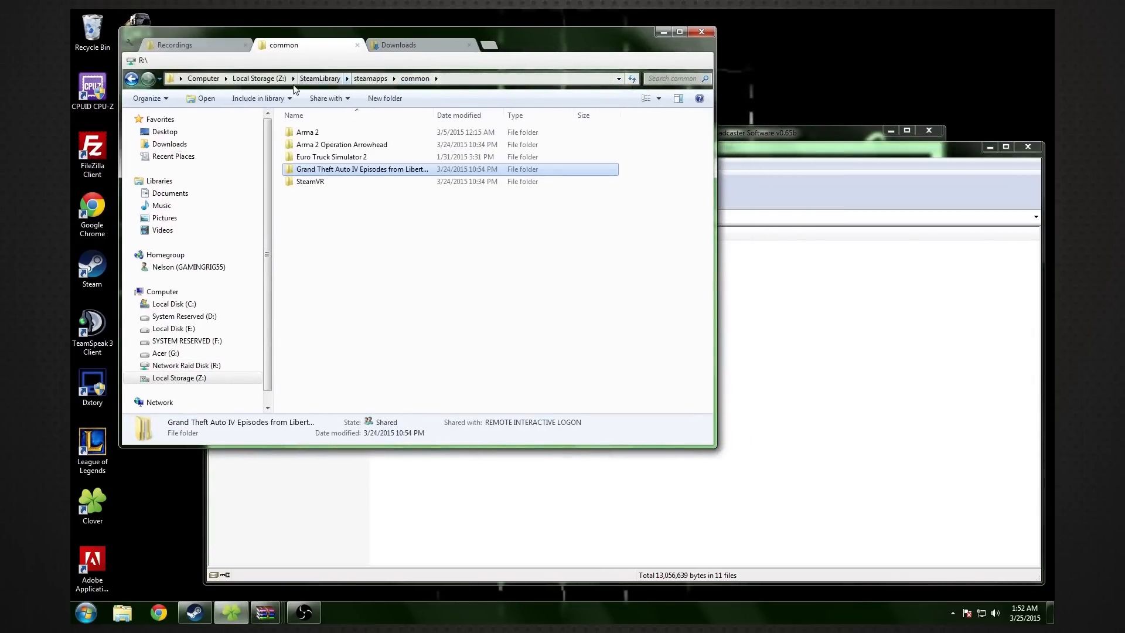
{"action": "double_click", "coordinate": [324, 170]}
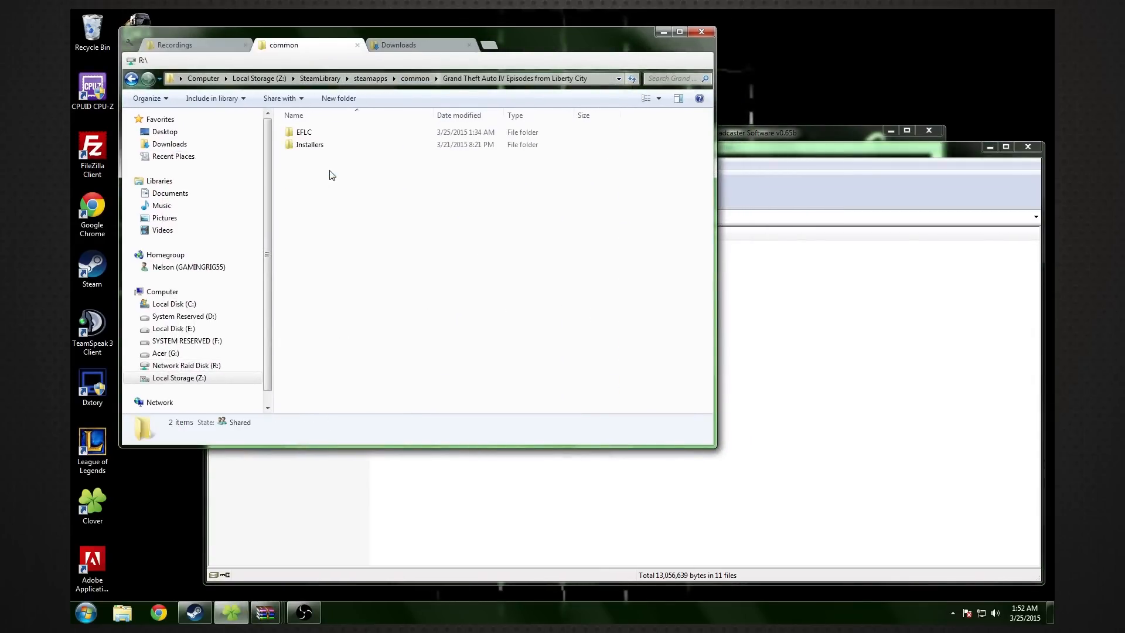
{"action": "double_click", "coordinate": [304, 132]}
{"action": "scroll", "coordinate": [419, 231], "scroll_direction": "down", "scroll_amount": 6}
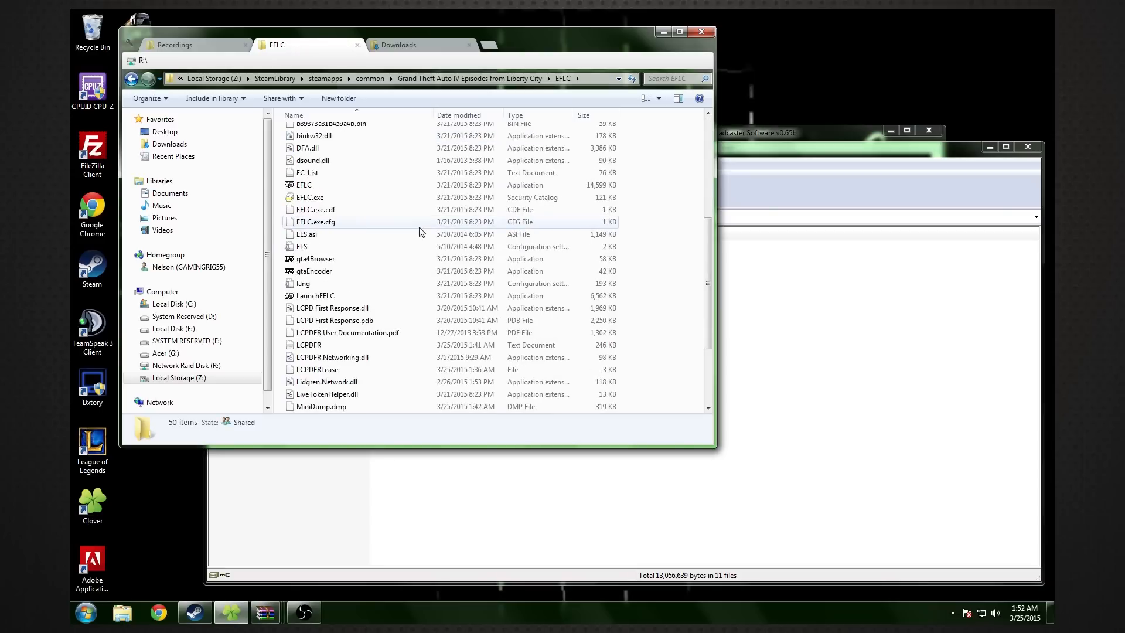
{"action": "scroll", "coordinate": [419, 227], "scroll_direction": "down", "scroll_amount": 3}
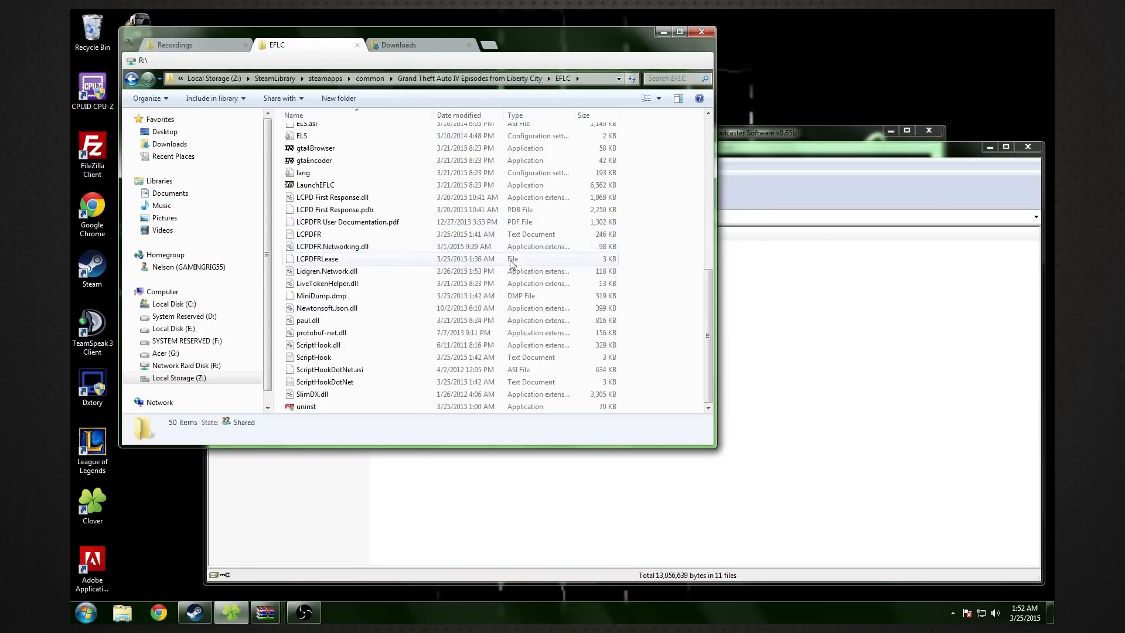
Place the WinRAR window beside the file manager and extract Trainer.asi and trainer.ini into the EFLC folder
{"action": "left_click", "coordinate": [886, 359]}
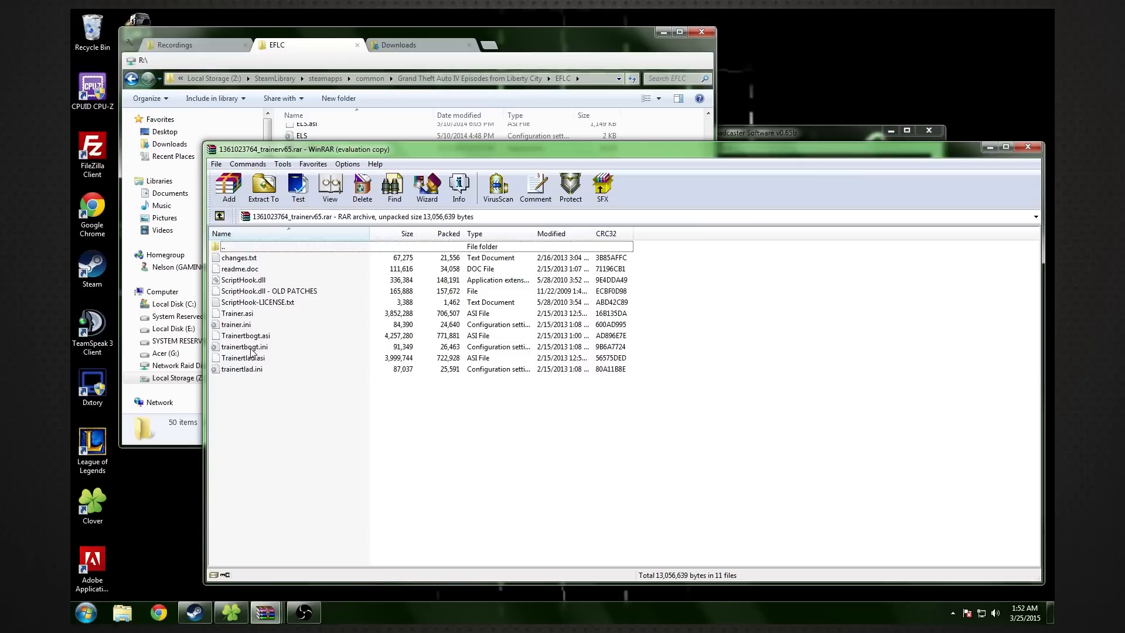
{"action": "left_click_drag", "start_coordinate": [339, 151], "coordinate": [750, 118]}
{"action": "left_click", "coordinate": [660, 291]}
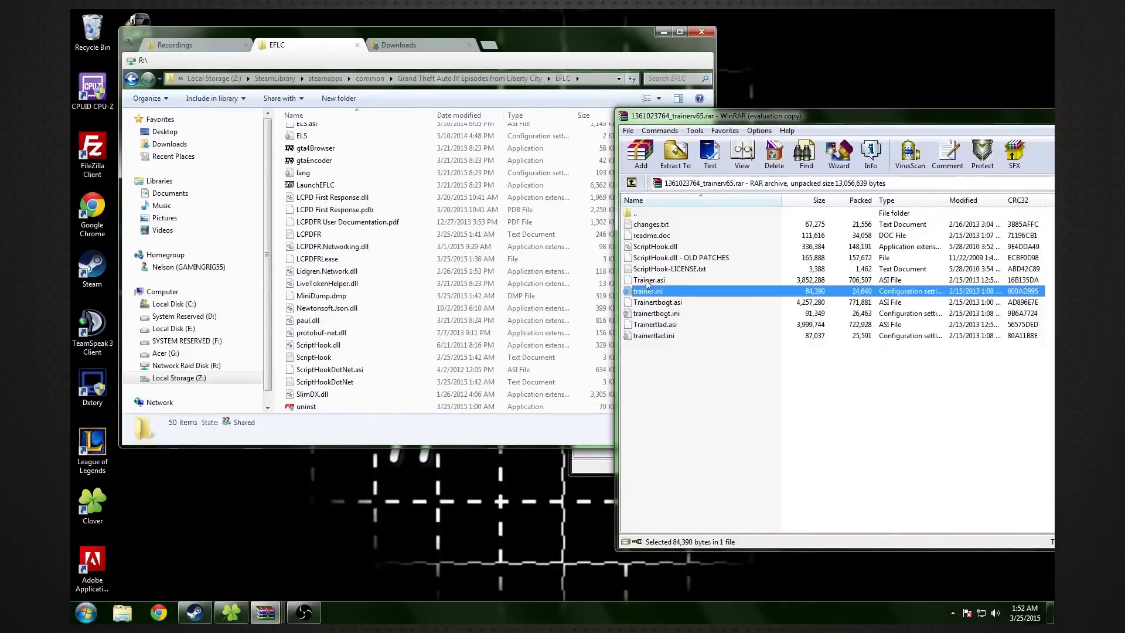
{"action": "left_click", "coordinate": [648, 280], "text": "ctrl"}
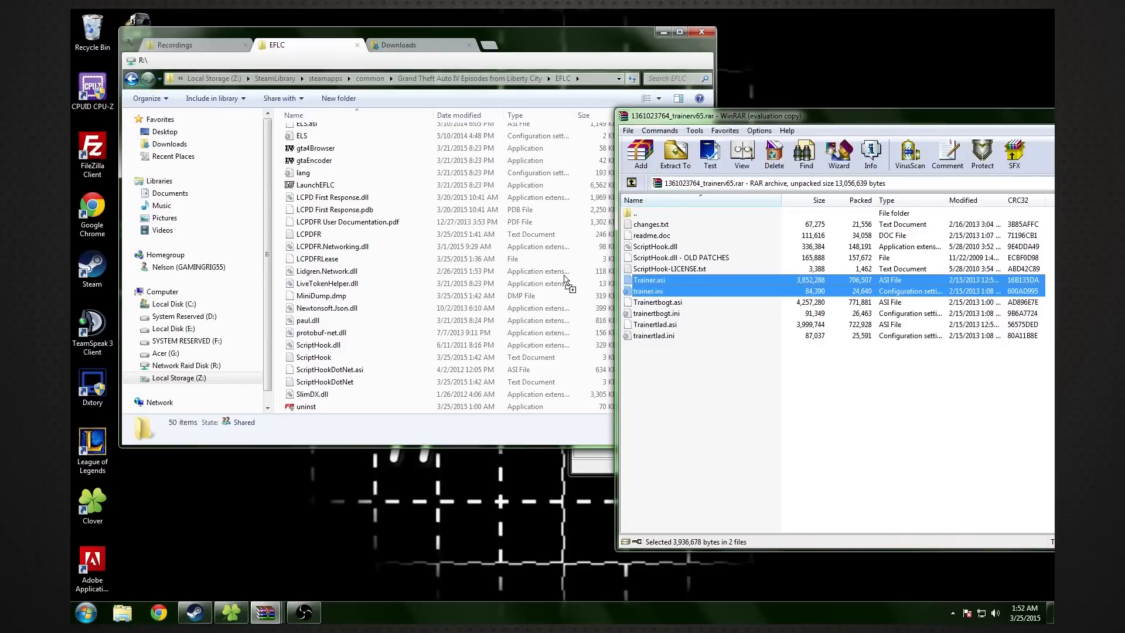
{"action": "left_click_drag", "start_coordinate": [565, 281], "coordinate": [565, 283]}
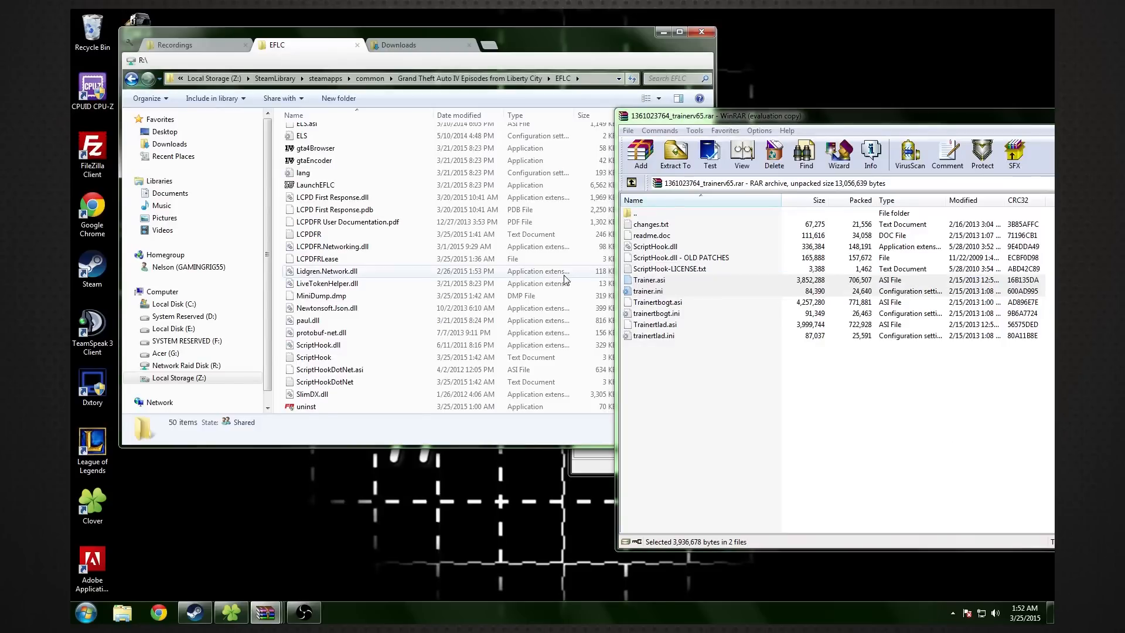
Select Trainertbogt.asi and trainertbogt.ini in the trainer archive and open the TBoGT folder inside EFLC
{"action": "left_click", "coordinate": [653, 323]}
{"action": "left_click", "coordinate": [668, 303]}
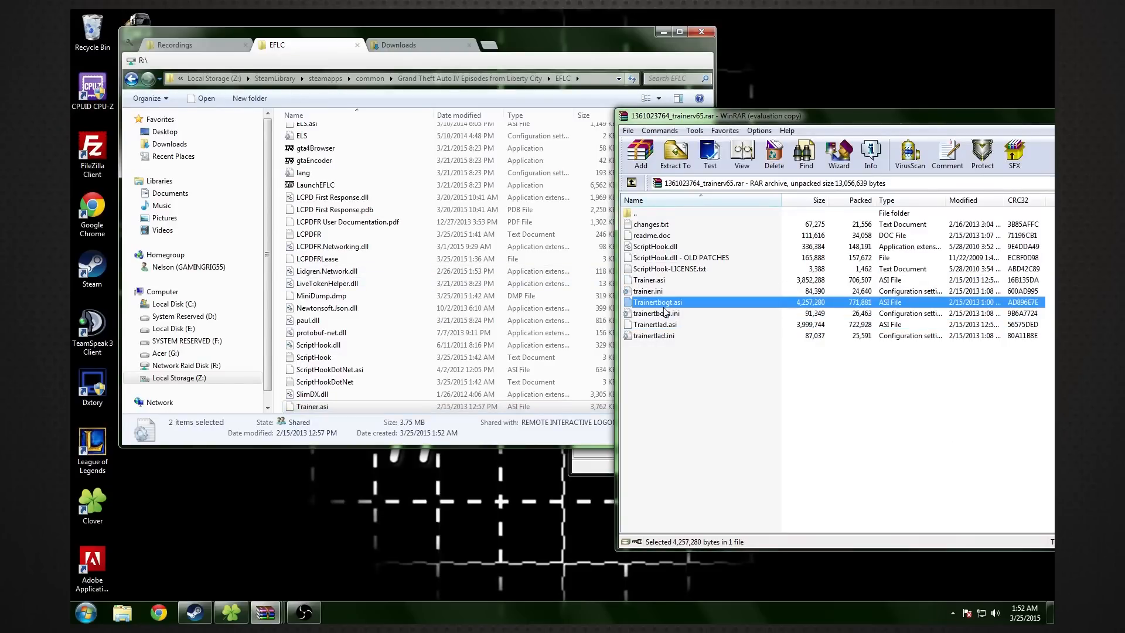
{"action": "left_click", "coordinate": [657, 315], "text": "shift"}
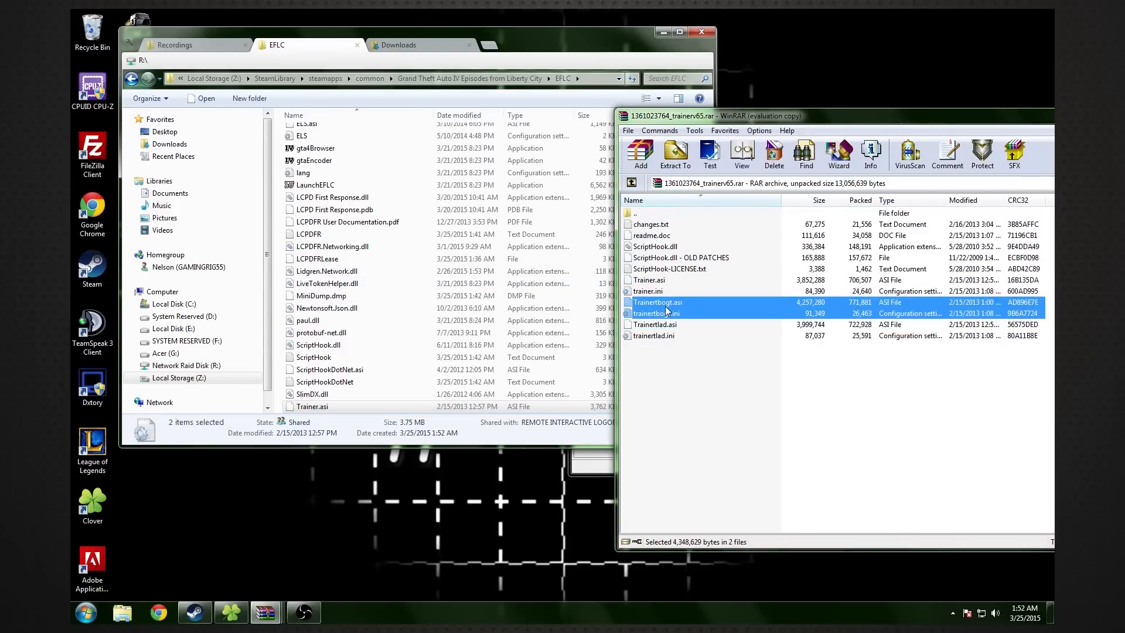
{"action": "left_click", "coordinate": [346, 226]}
{"action": "scroll", "coordinate": [328, 240], "scroll_direction": "up", "scroll_amount": 8}
{"action": "double_click", "coordinate": [320, 243]}
{"action": "left_click", "coordinate": [837, 444]}
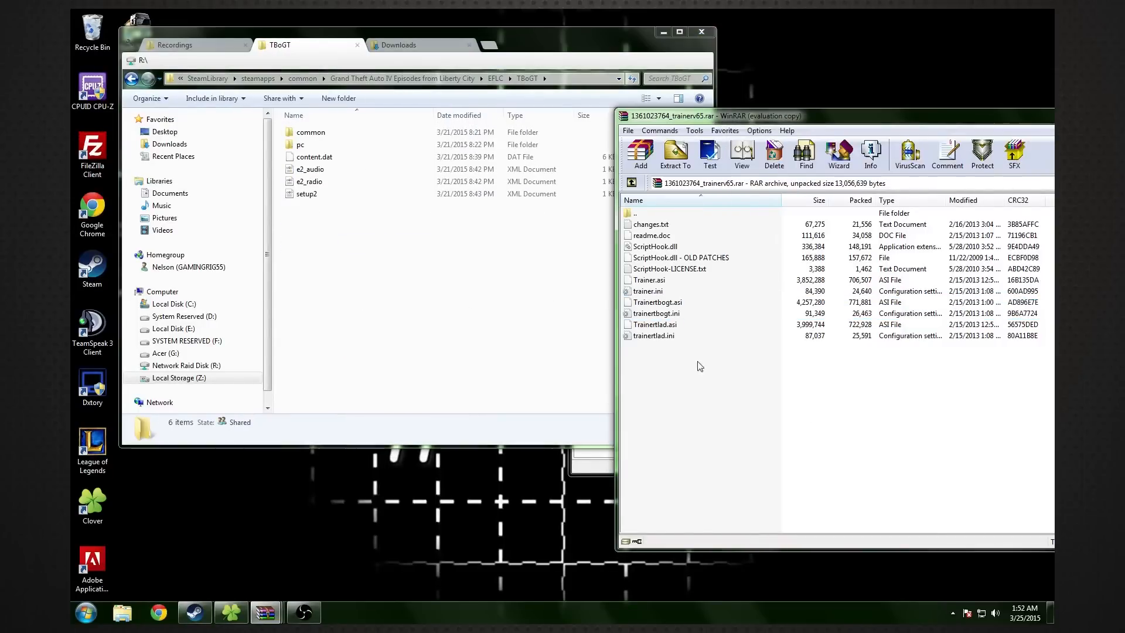
Look inside the common and pc subfolders of TBoGT and return to the TBoGT folder
{"action": "double_click", "coordinate": [325, 133]}
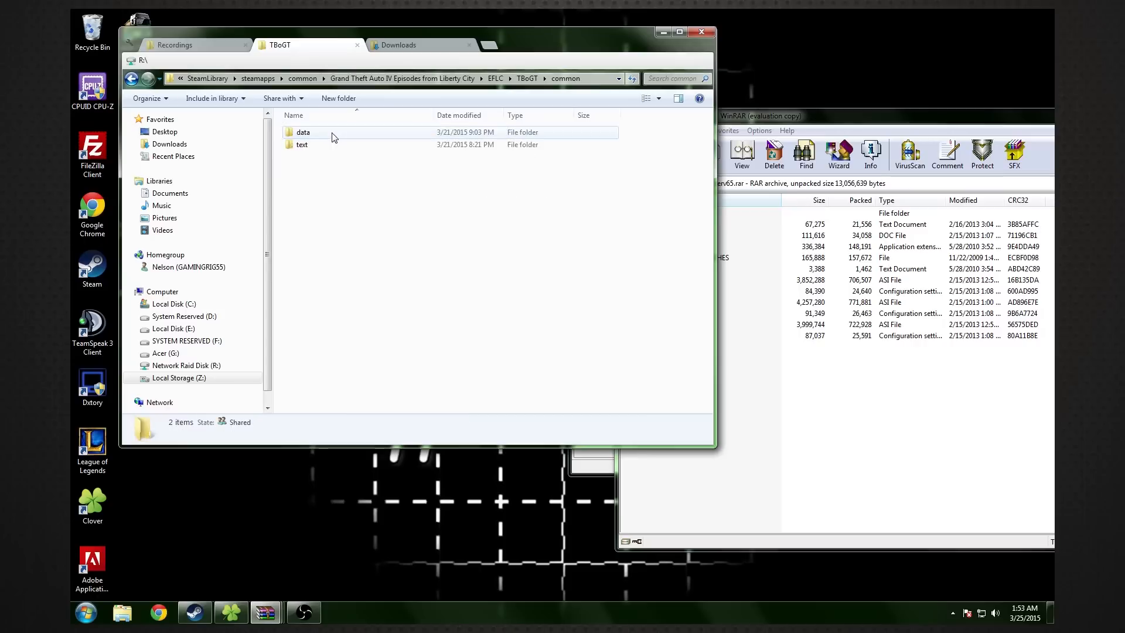
{"action": "left_click", "coordinate": [130, 80]}
{"action": "double_click", "coordinate": [302, 144]}
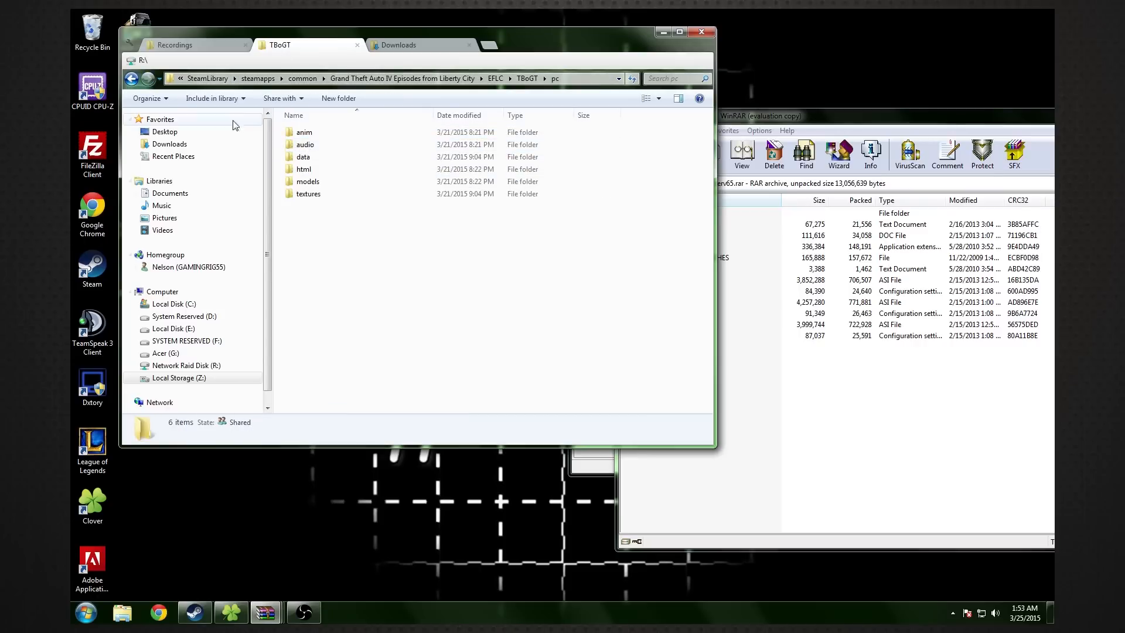
{"action": "left_click", "coordinate": [132, 80]}
{"action": "left_click", "coordinate": [880, 448]}
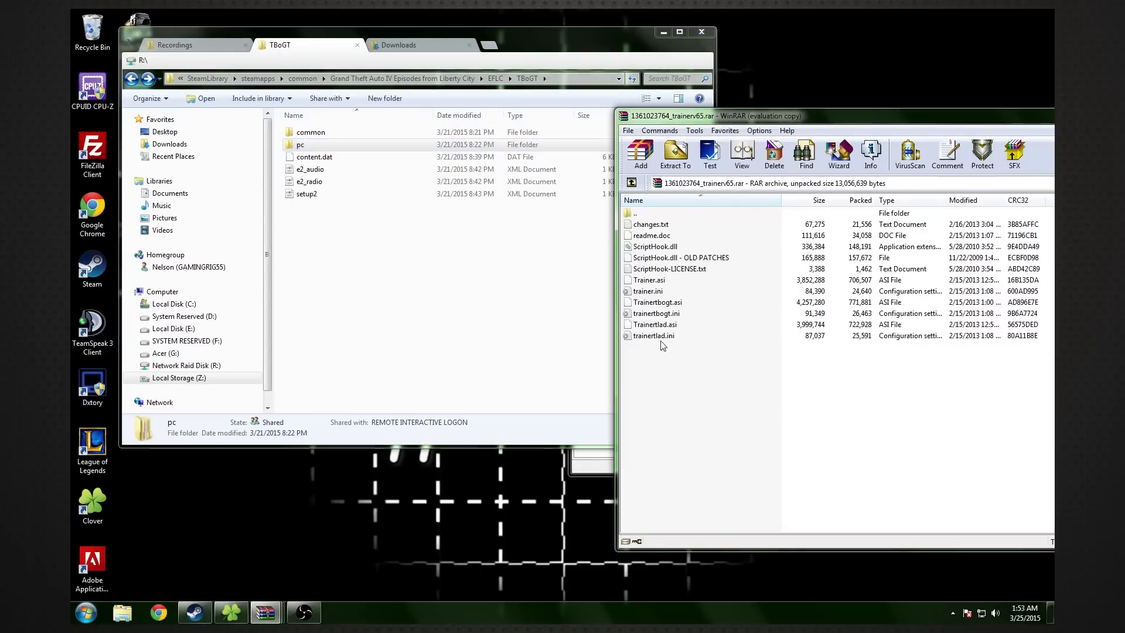
Extract Trainertbogt.asi and trainertbogt.ini from the archive into the TBoGT folder
{"action": "left_click", "coordinate": [663, 336]}
{"action": "left_click", "coordinate": [675, 327], "text": "shift"}
{"action": "left_click", "coordinate": [679, 314]}
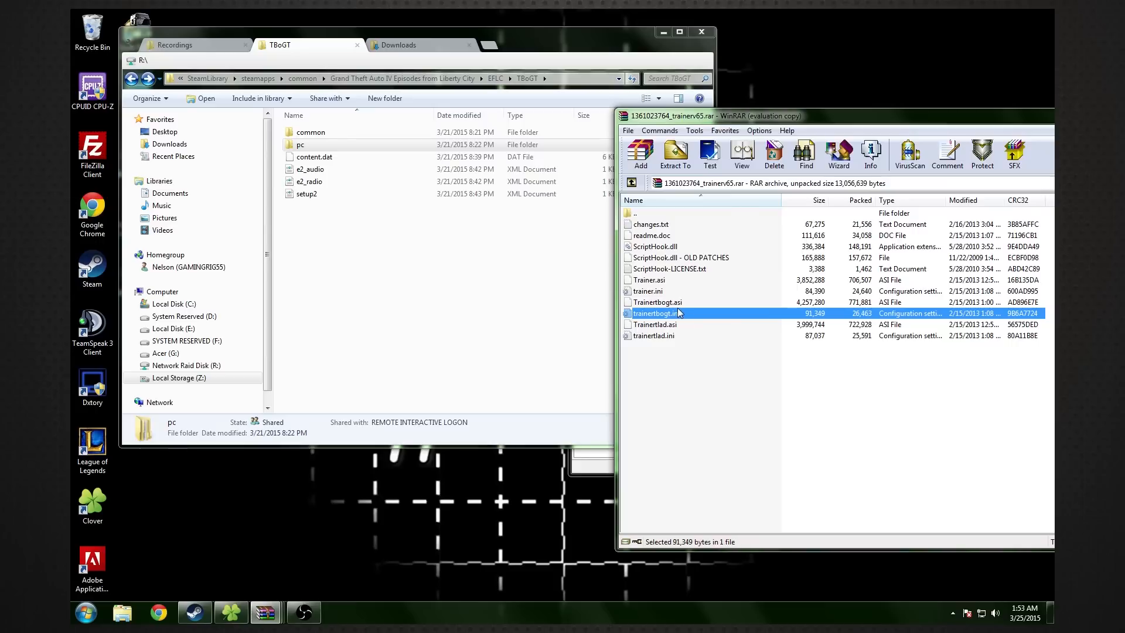
{"action": "left_click", "coordinate": [683, 303], "text": "shift"}
{"action": "left_click_drag", "start_coordinate": [419, 272], "coordinate": [538, 346]}
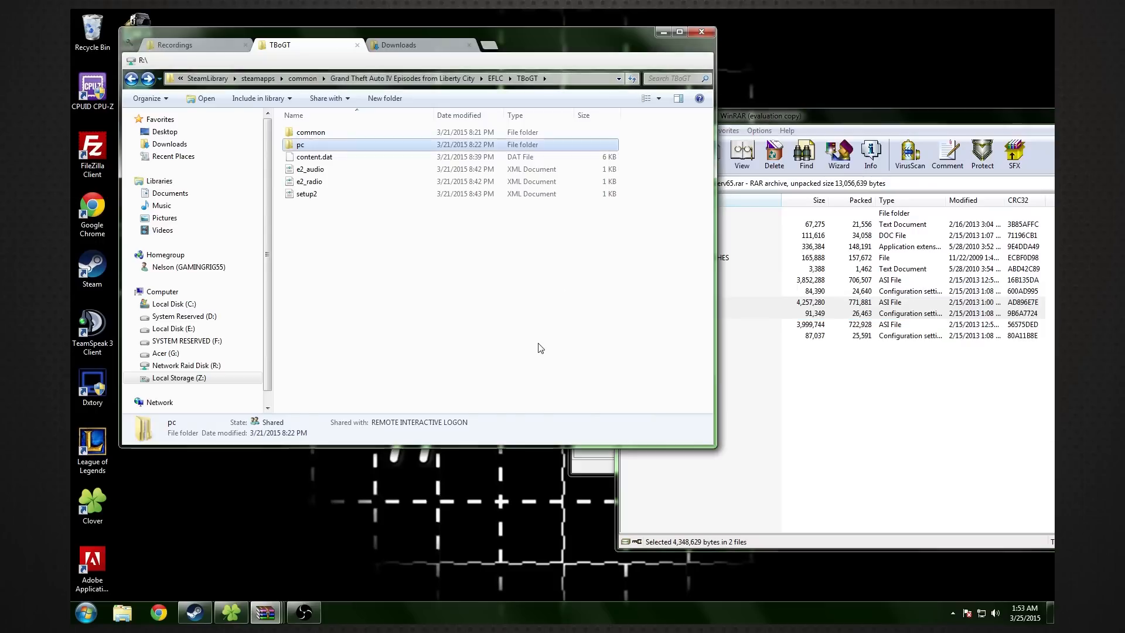
{"action": "left_click", "coordinate": [826, 440]}
{"action": "left_click", "coordinate": [545, 293]}
Minimize the WinRAR window to uncover the file manager, and bring the Open Broadcaster Software window forward
{"action": "left_click", "coordinate": [847, 119]}
{"action": "left_click_drag", "start_coordinate": [1010, 116], "coordinate": [674, 166]}
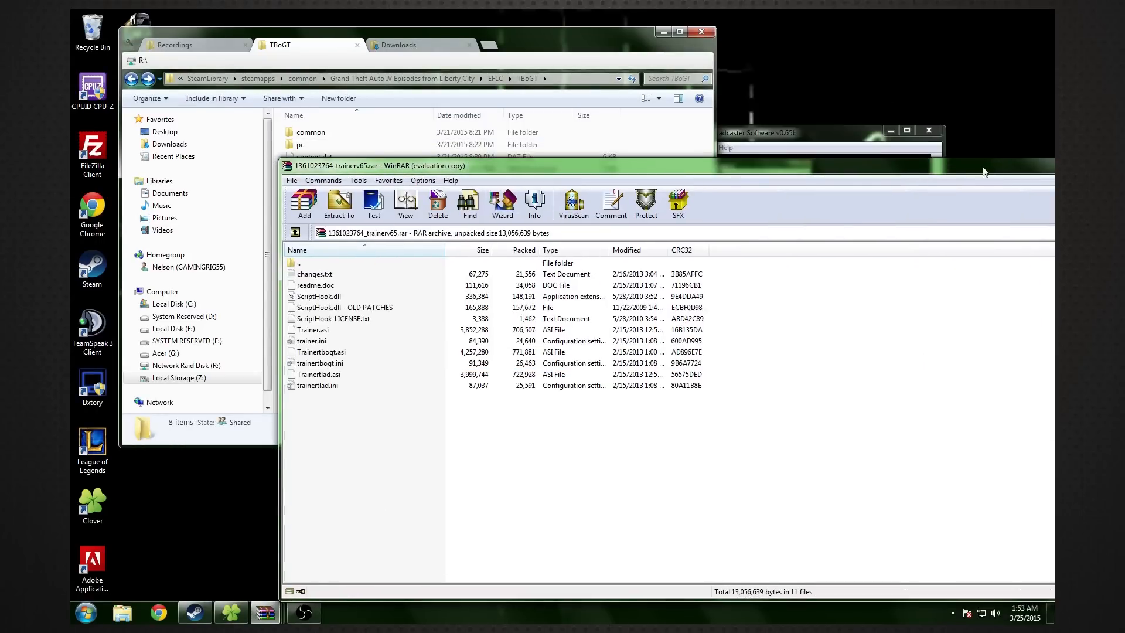
{"action": "left_click_drag", "start_coordinate": [992, 159], "coordinate": [759, 110]}
{"action": "left_click", "coordinate": [837, 115]}
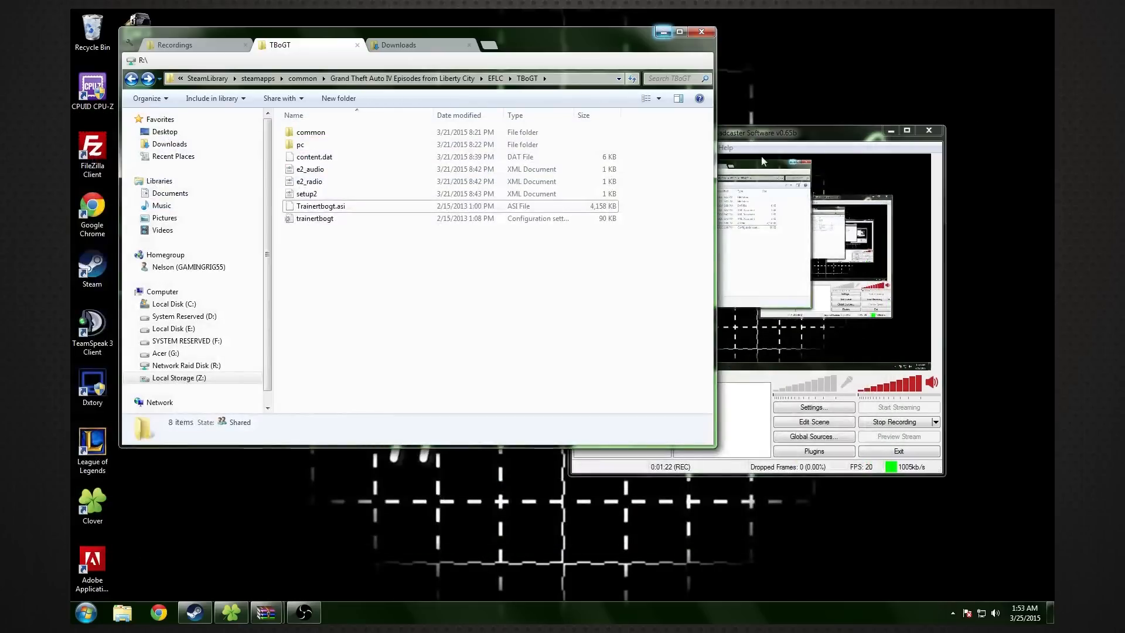
{"action": "left_click", "coordinate": [823, 128]}
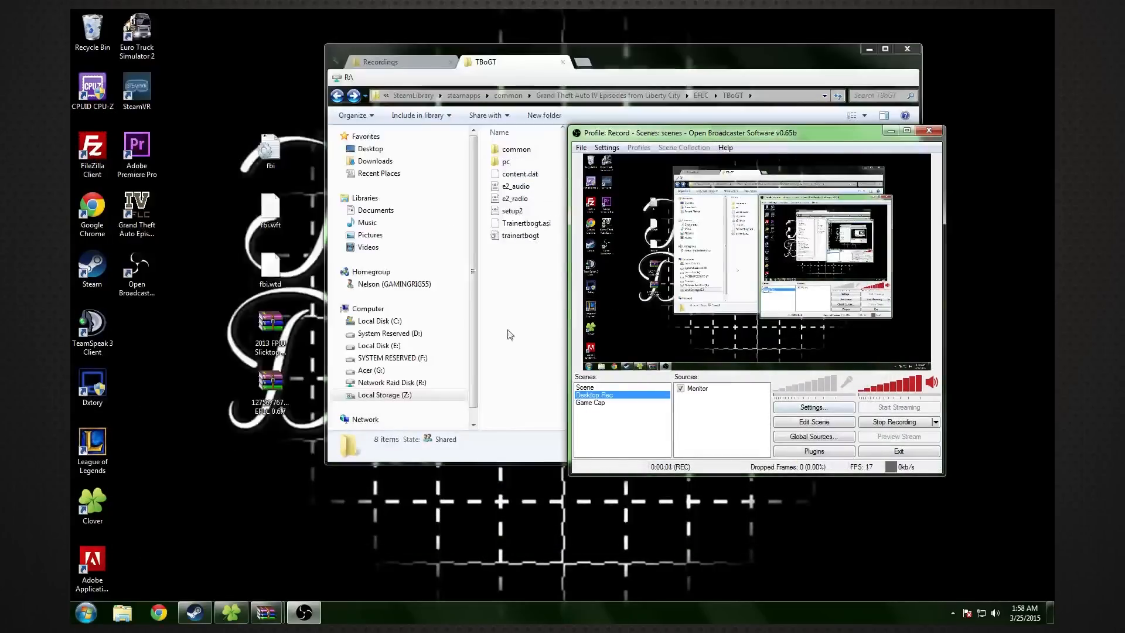
Take the Trainertbogt.asi and trainertbogt files from the TBoGT folder to the clipboard and open the EFLC folder
{"action": "left_click", "coordinate": [519, 258]}
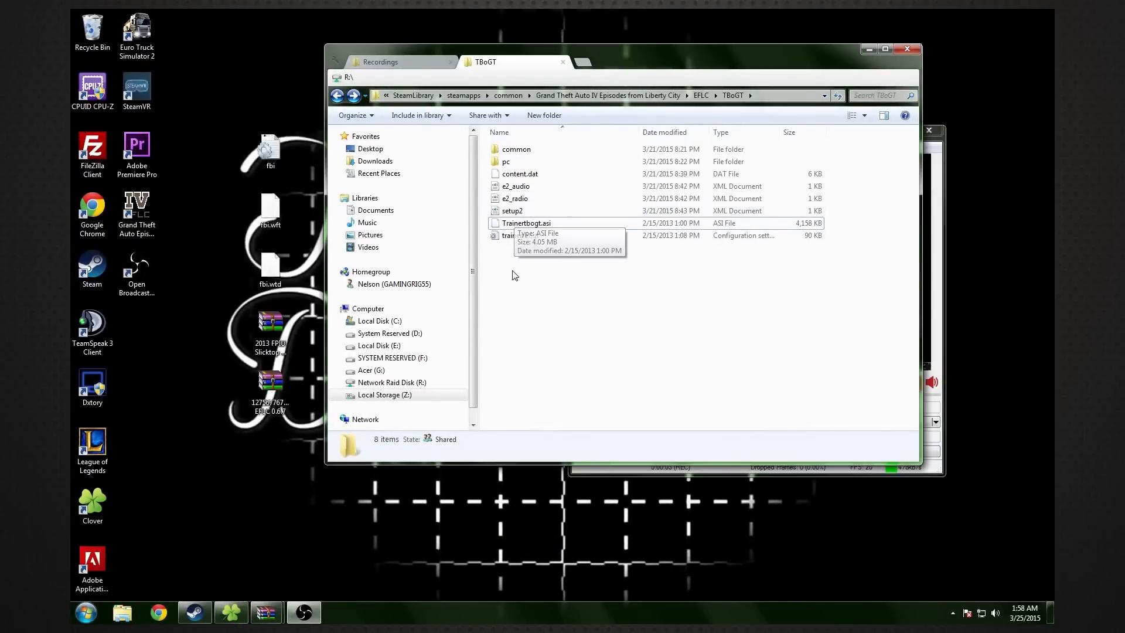
{"action": "left_click_drag", "start_coordinate": [543, 277], "coordinate": [515, 226]}
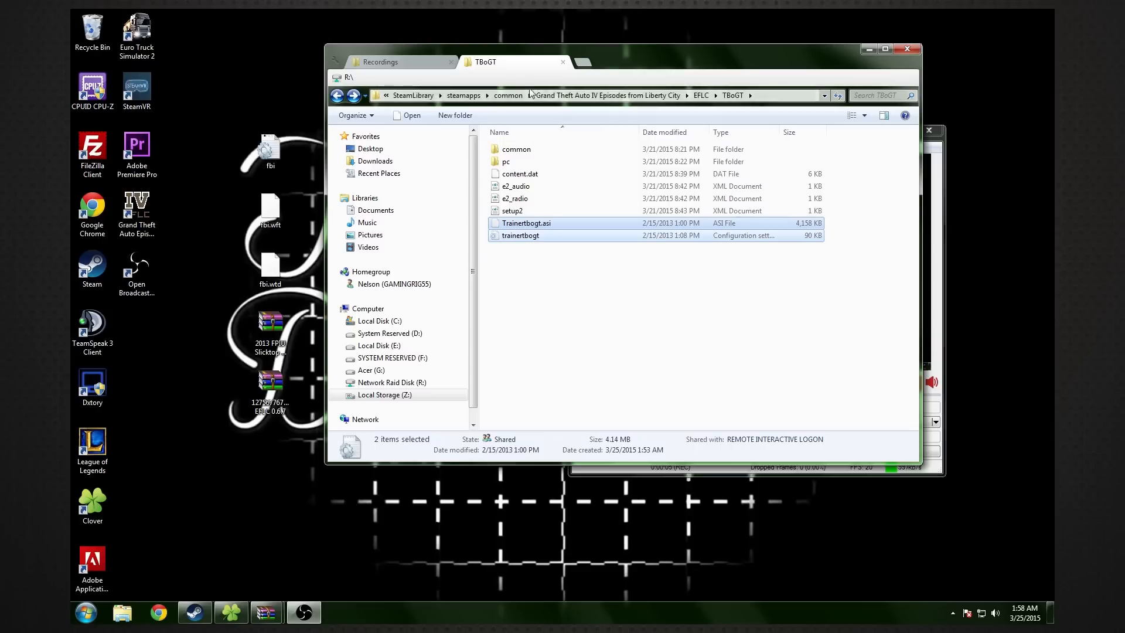
{"action": "left_click", "coordinate": [561, 95]}
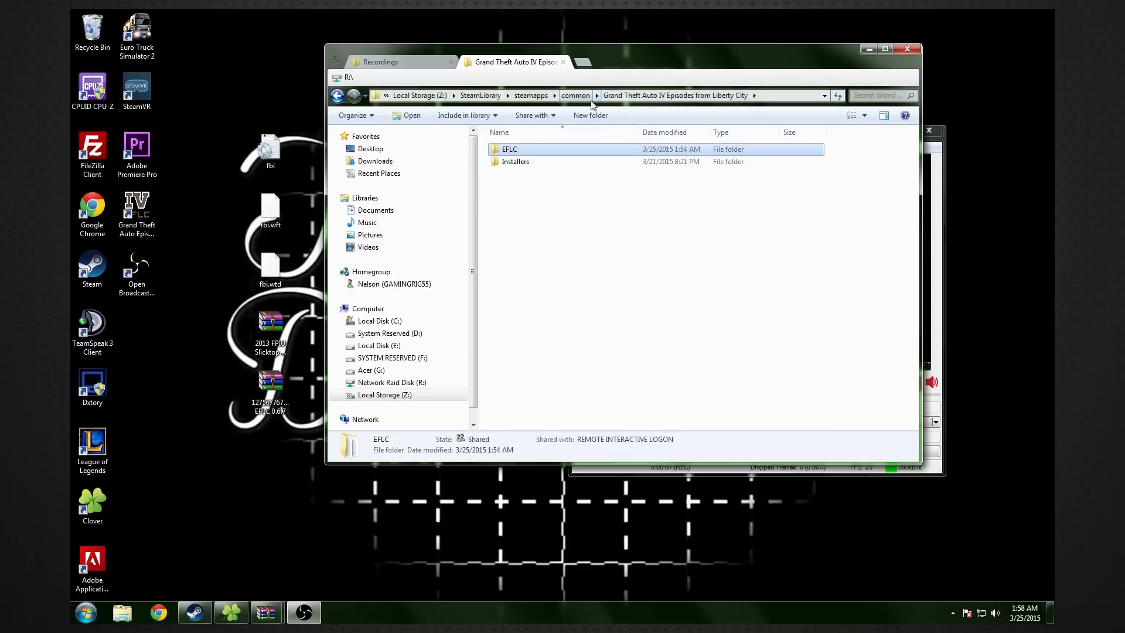
{"action": "double_click", "coordinate": [514, 154]}
Delete Trainer.asi and trainer.ini from the EFLC folder and paste Trainertbogt.asi and trainertbogt.ini there
{"action": "scroll", "coordinate": [527, 351], "scroll_direction": "down", "scroll_amount": 10}
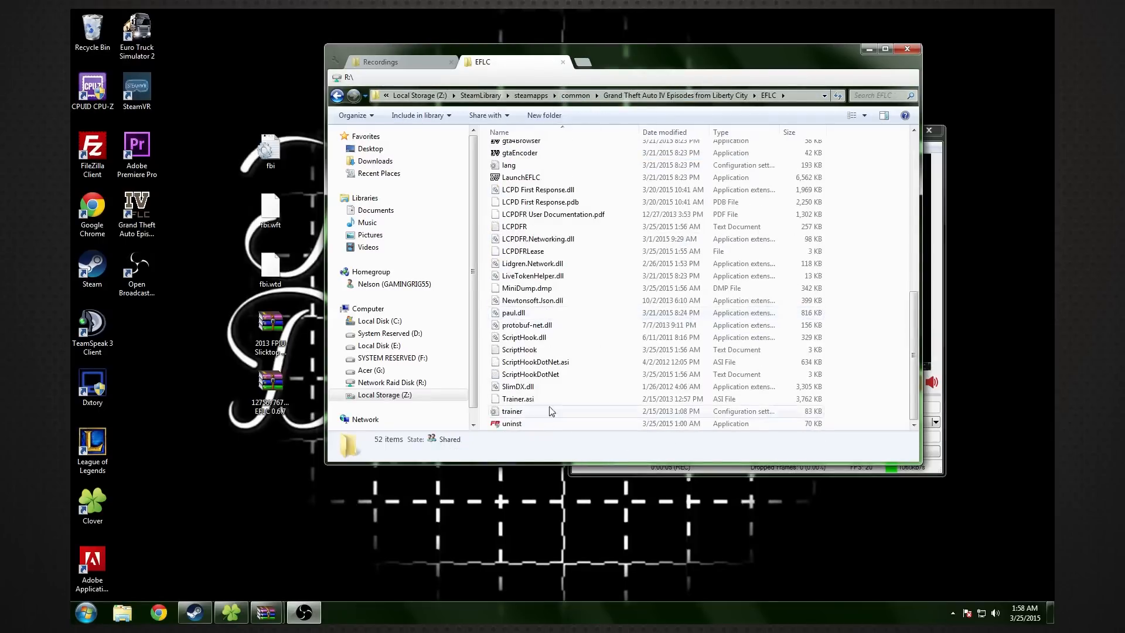
{"action": "left_click", "coordinate": [527, 407]}
{"action": "left_click", "coordinate": [530, 400], "text": "ctrl"}
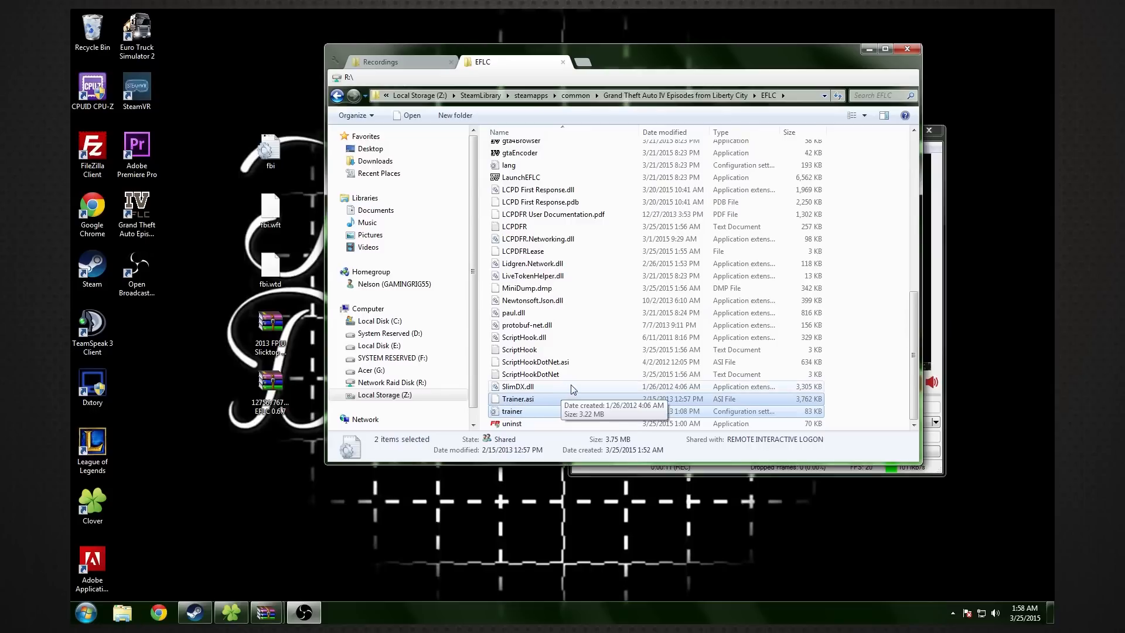
{"action": "key", "text": "Delete"}
{"action": "key", "text": "Return"}
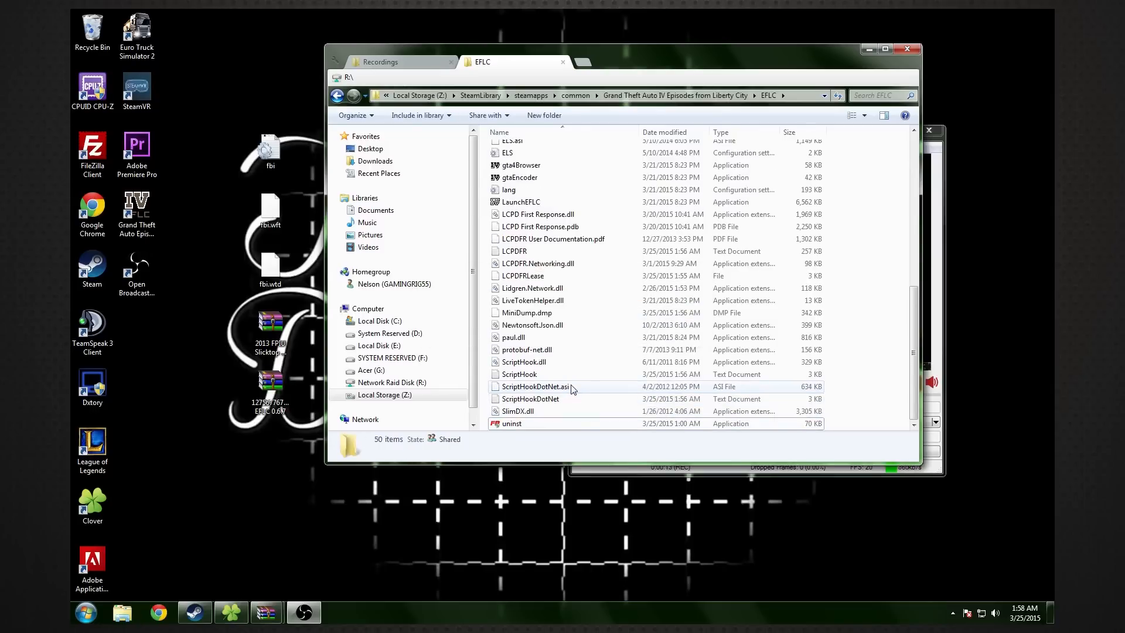
{"action": "key", "text": "ctrl+v"}
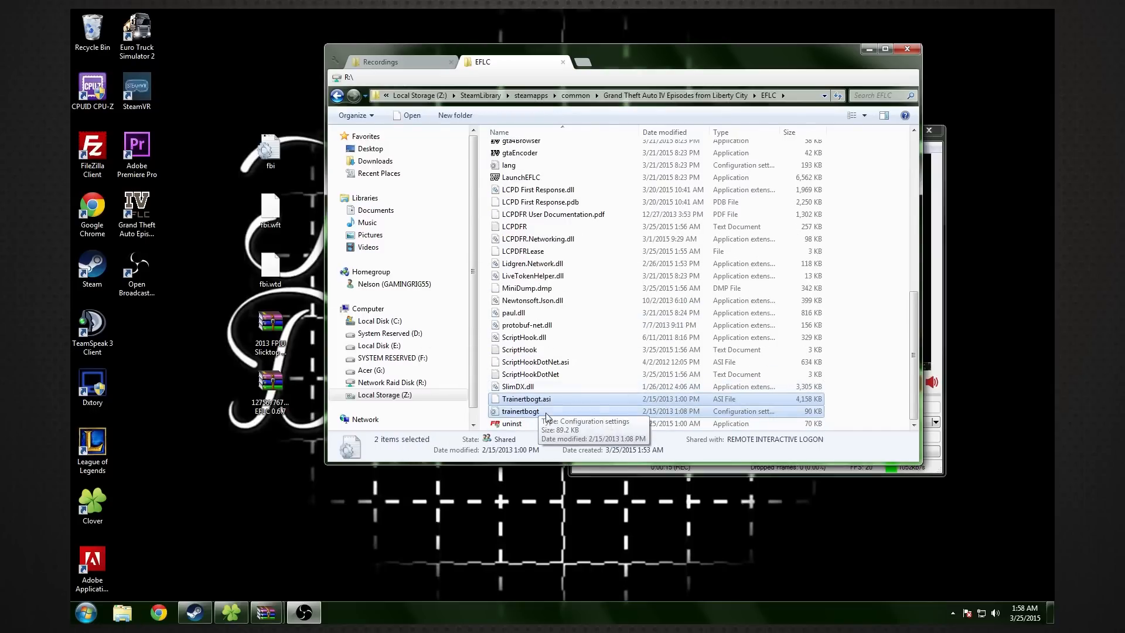
{"action": "left_click", "coordinate": [806, 287]}
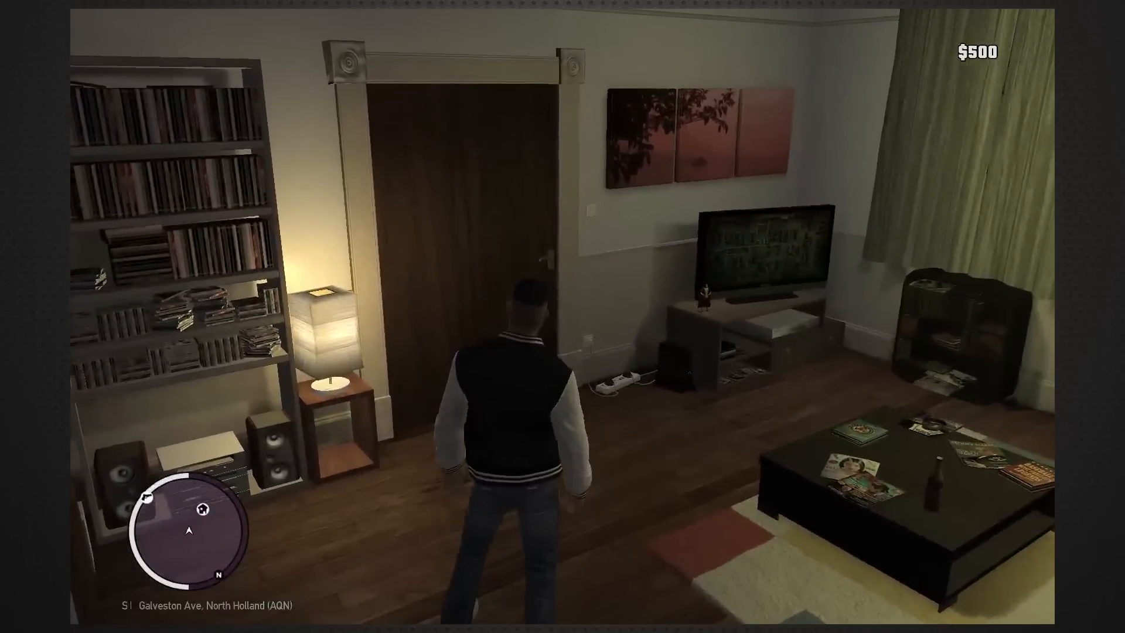
In the running GTA game, bring up the trainer's main menu and enter its Options section
{"action": "key", "text": "F3"}
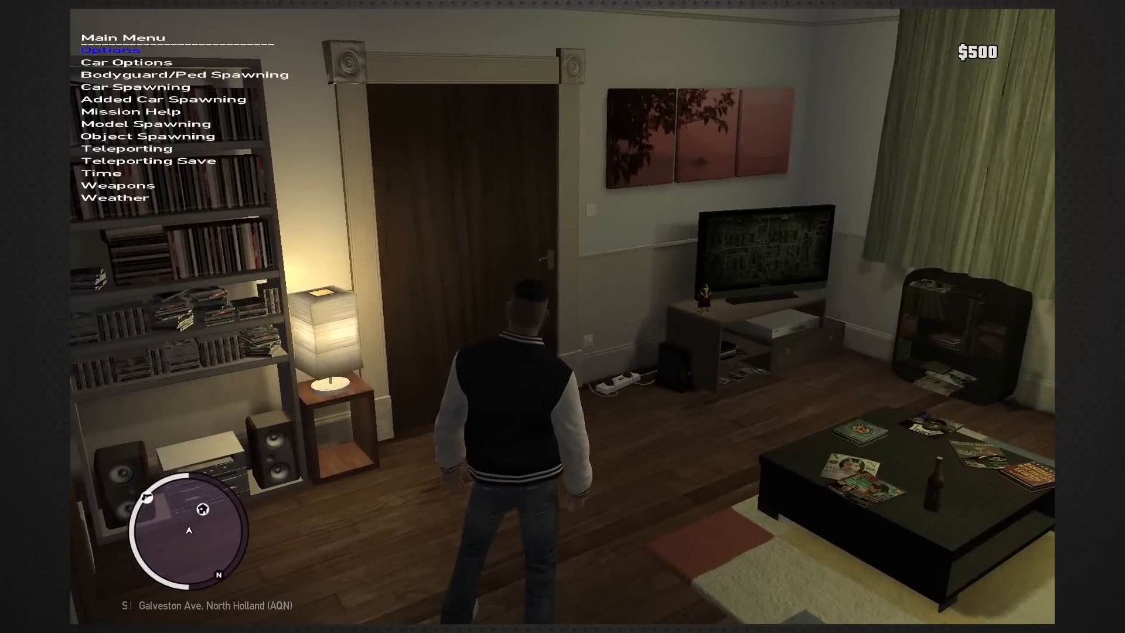
{"action": "key", "text": "Down"}
{"action": "key", "text": "Down"}
{"action": "key", "text": "Up"}
{"action": "key", "text": "Up"}
{"action": "key", "text": "Return"}
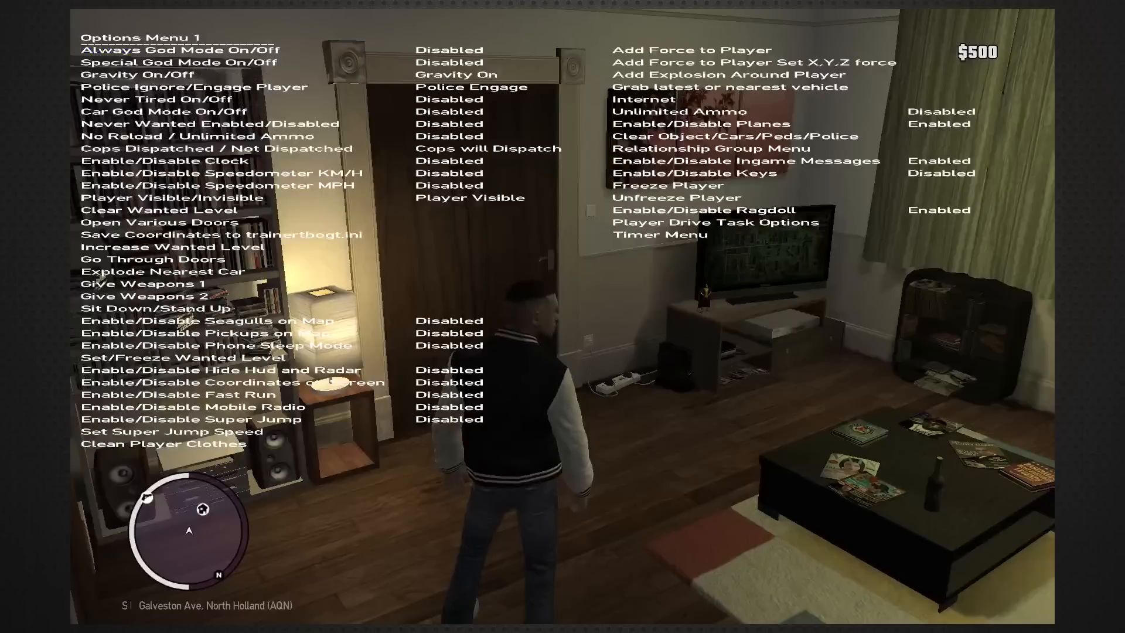
Enable the trainer's keys with the Enable/Disable Keys entry in Options Menu 1
{"action": "key", "text": "Up"}
{"action": "key", "text": "Up"}
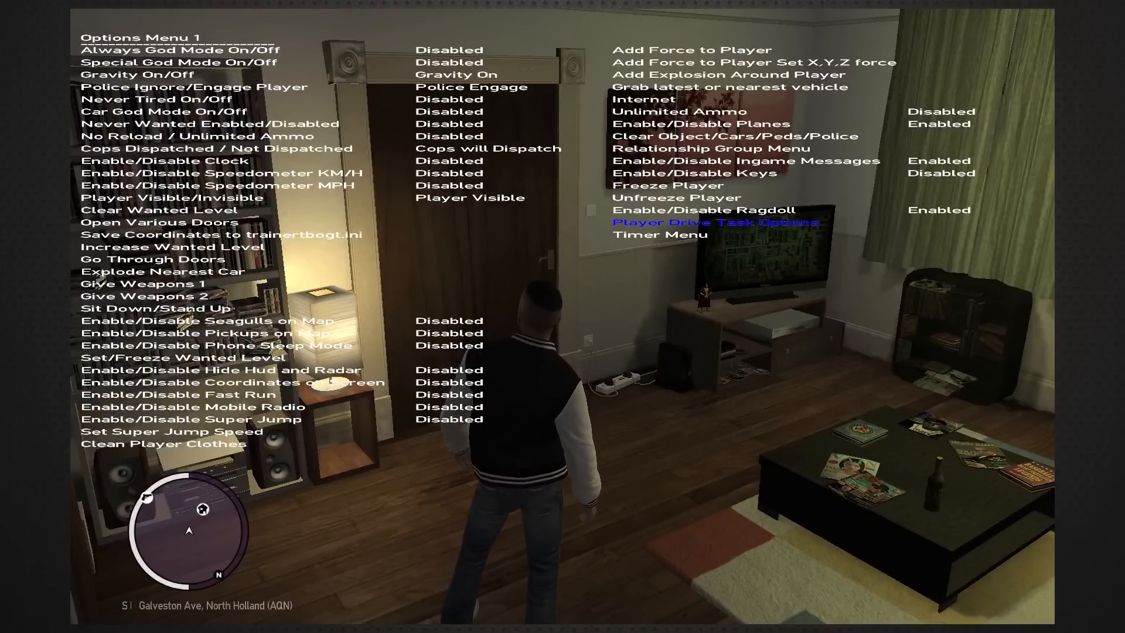
{"action": "key", "text": "Up"}
{"action": "key", "text": "Up"}
{"action": "key", "text": "Up"}
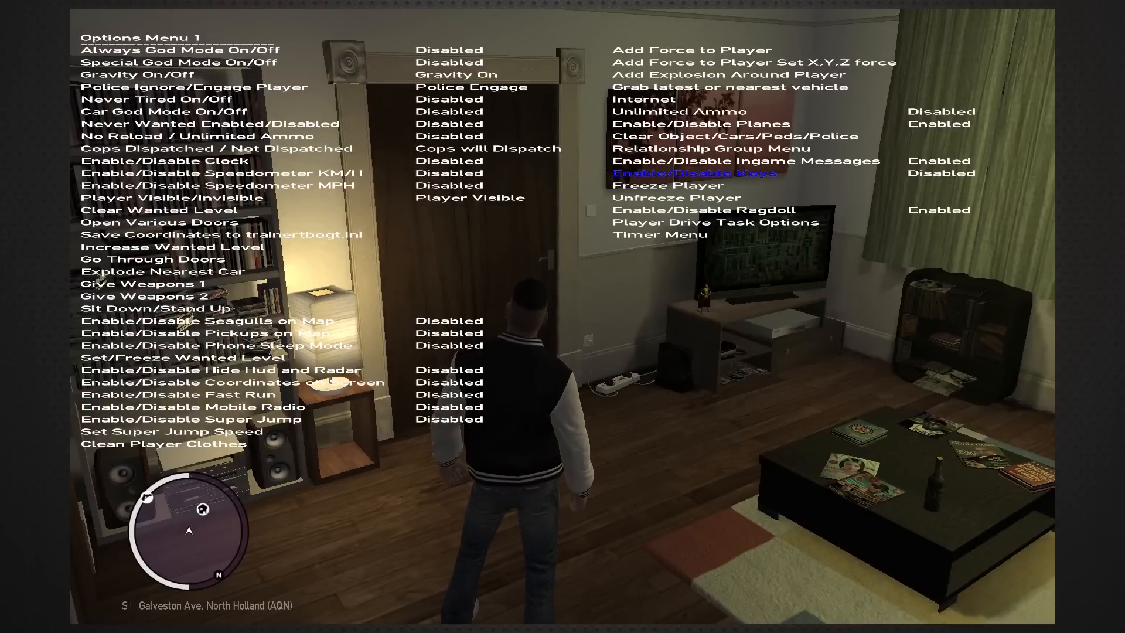
{"action": "key", "text": "Return"}
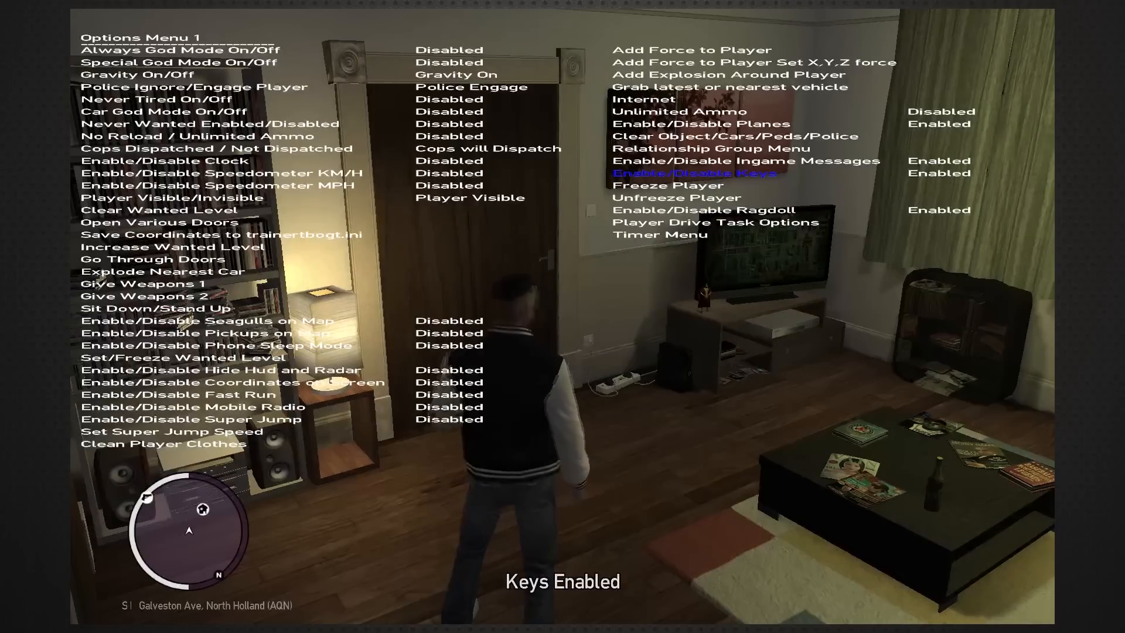
Save the trainer settings to trainertbogt.ini from Options Menu 2 and close the trainer menu
{"action": "key", "text": "Right"}
{"action": "key", "text": "Up"}
{"action": "key", "text": "Up"}
{"action": "key", "text": "Up"}
{"action": "key", "text": "Up"}
{"action": "key", "text": "Up"}
{"action": "key", "text": "Up"}
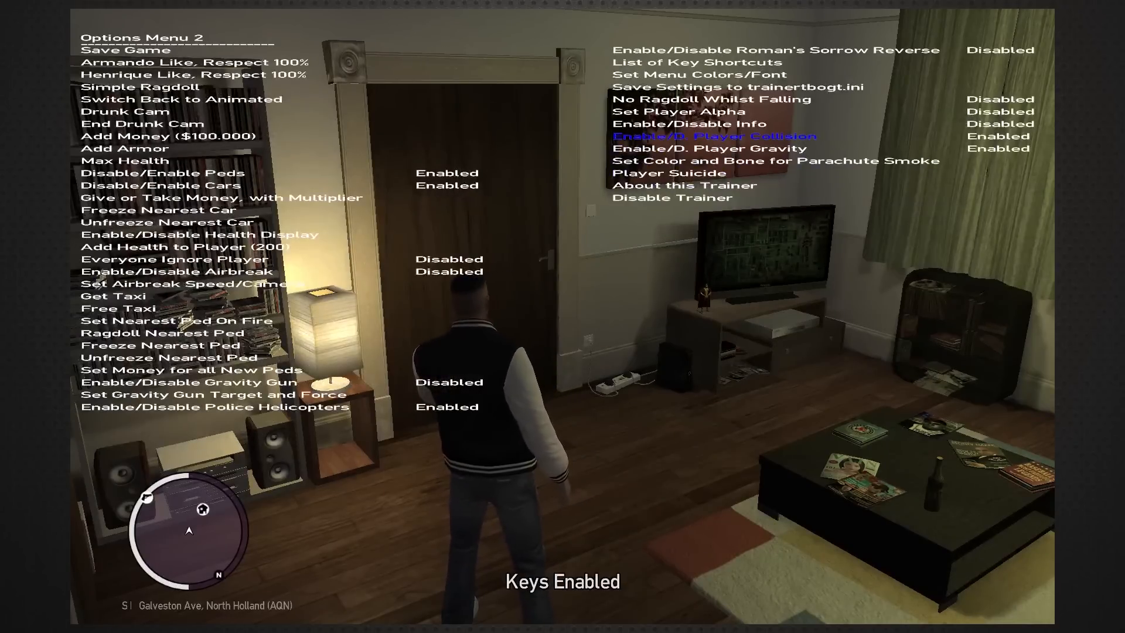
{"action": "key", "text": "Up"}
{"action": "key", "text": "Up"}
{"action": "key", "text": "Up"}
{"action": "key", "text": "Up"}
{"action": "key", "text": "Return"}
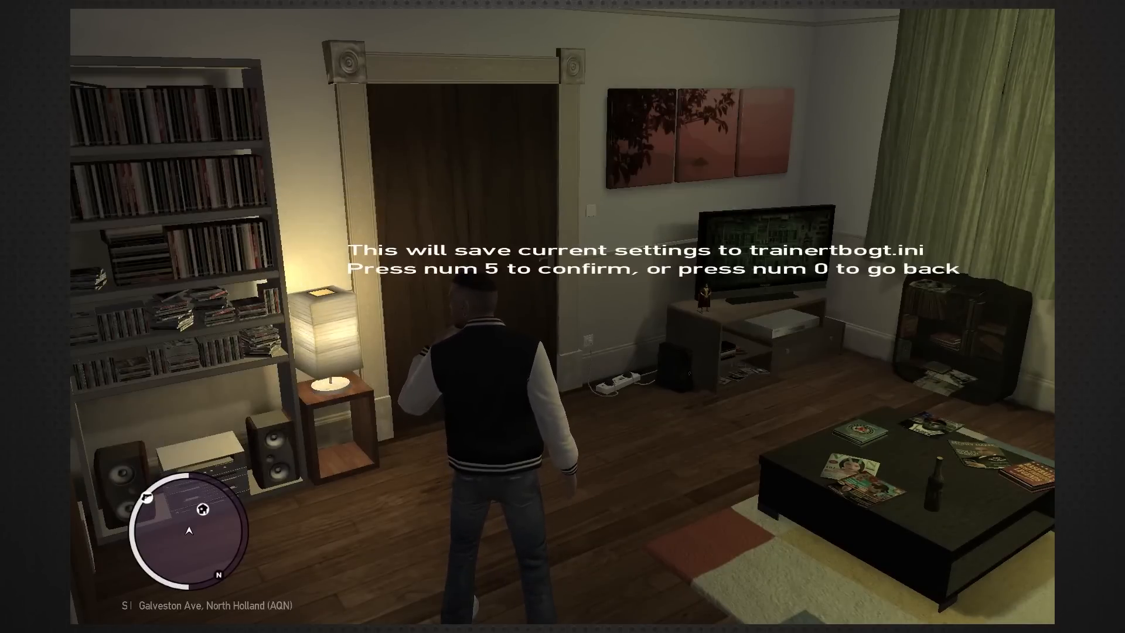
{"action": "key", "text": "KP_5"}
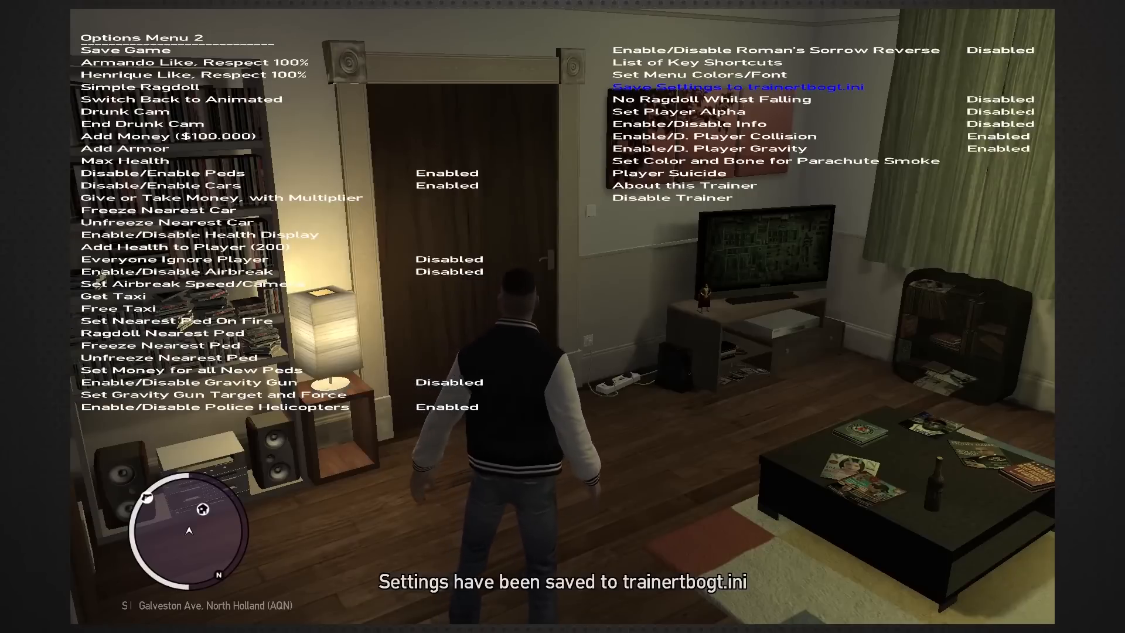
{"action": "key", "text": "F3"}
Walk the character out of the apartment and onto the street at Galveston Ave
{"action": "key", "text": "w"}
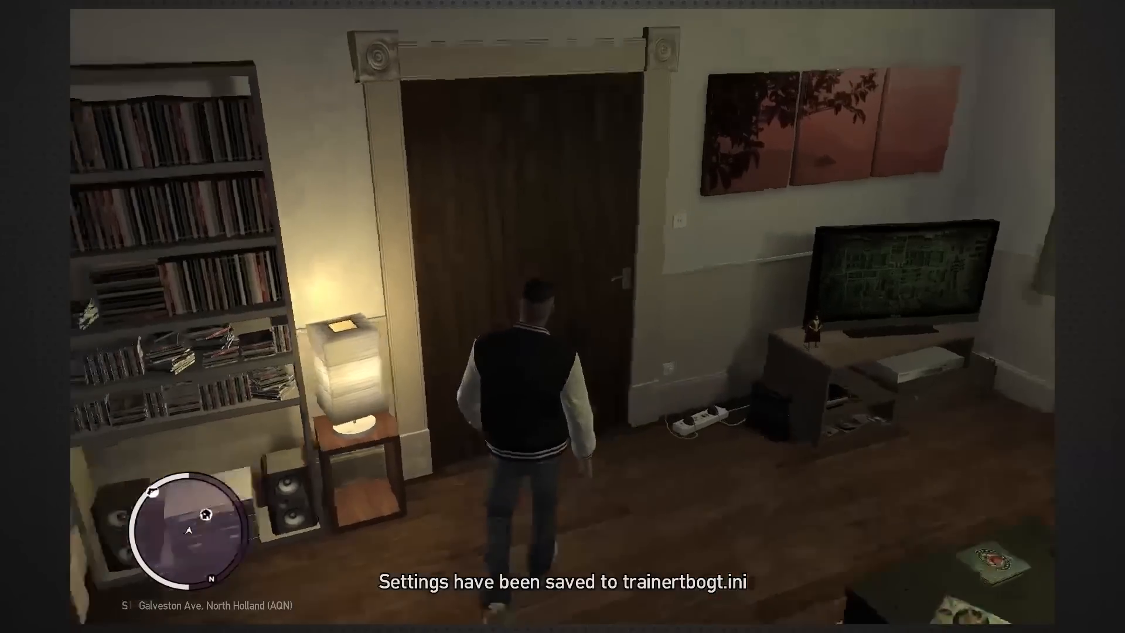
{"action": "key", "text": "w"}
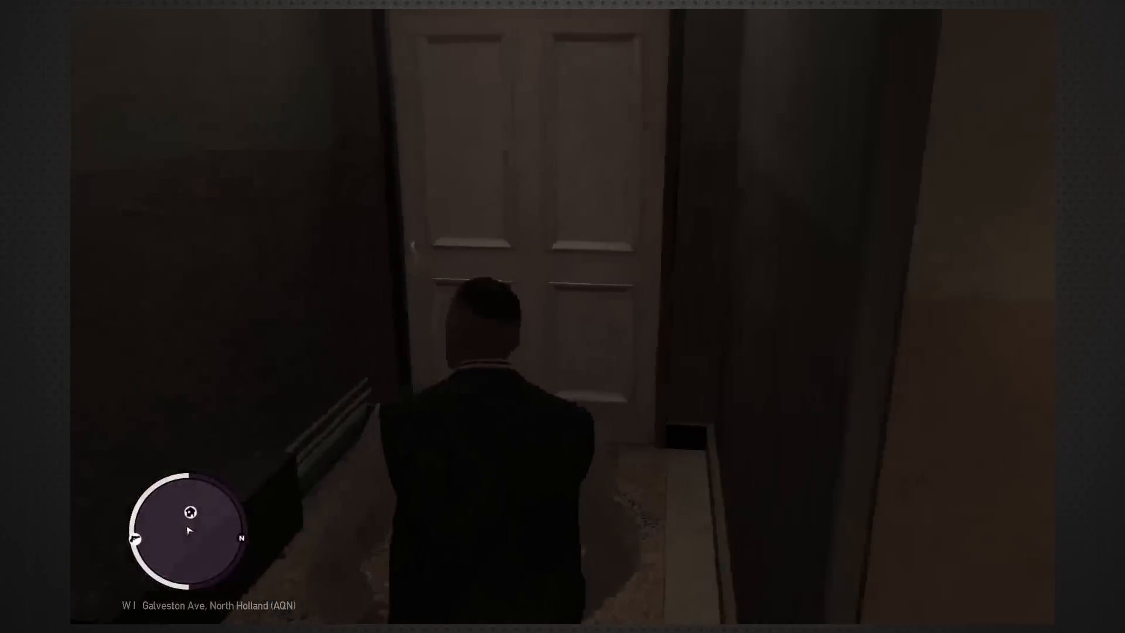
{"action": "key", "text": "w"}
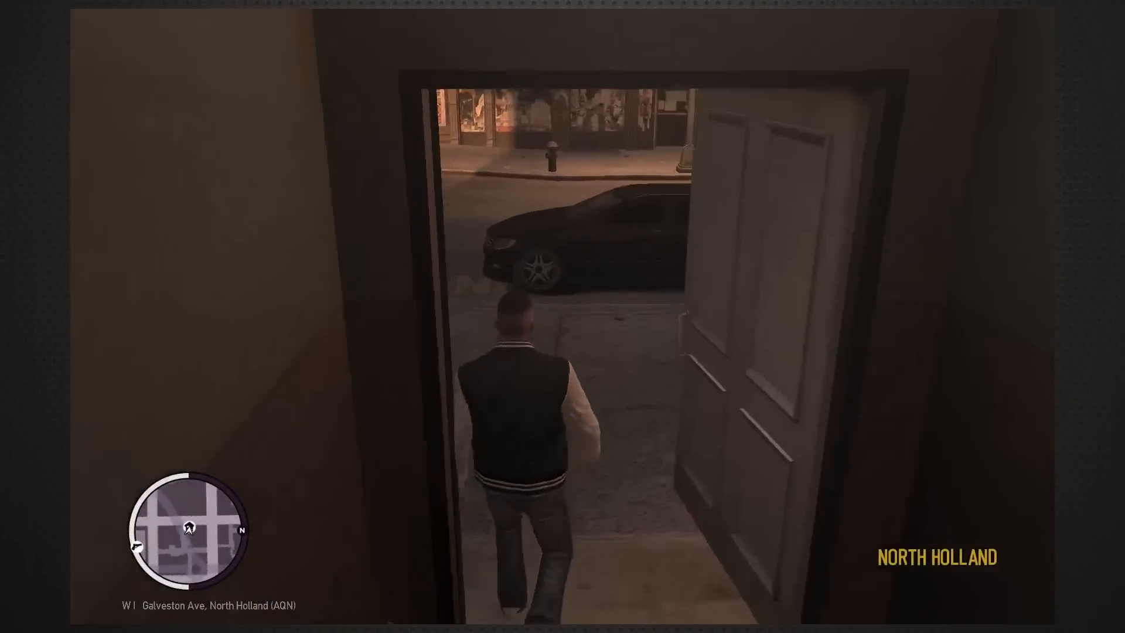
{"action": "key", "text": "w"}
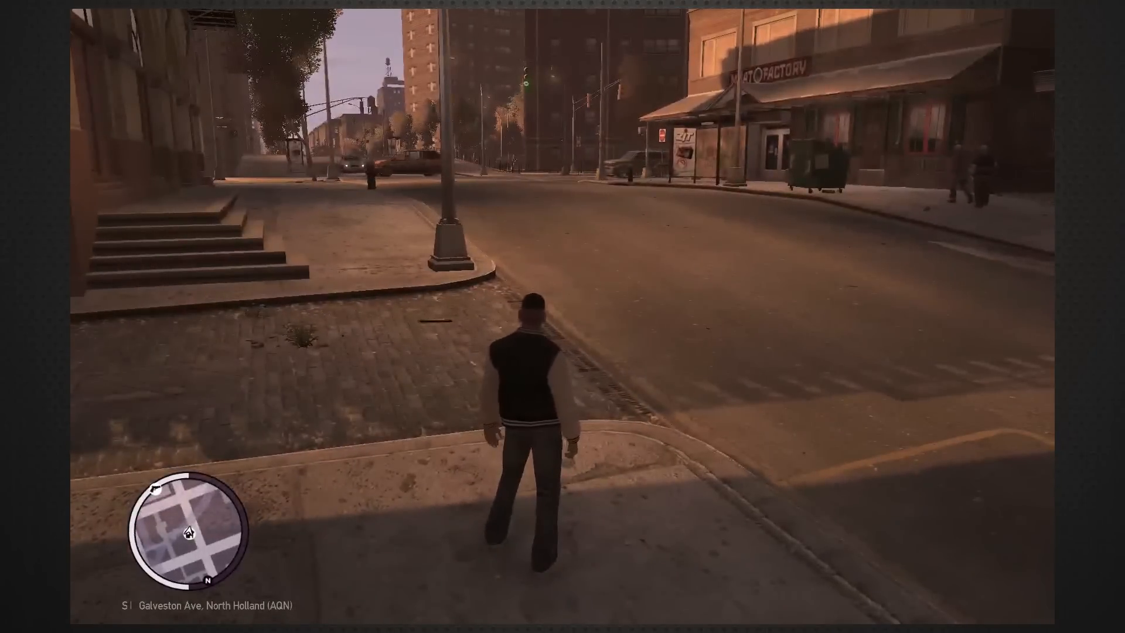
{"action": "key", "text": "w"}
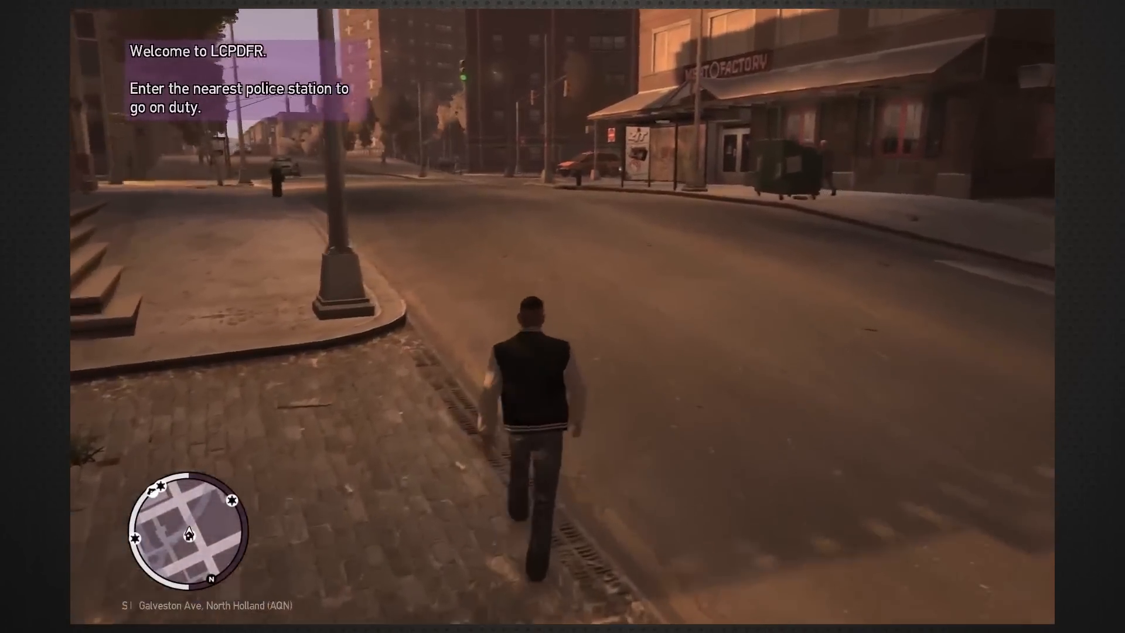
Spawn an Fbi vehicle through the trainer's Car Spawning section and close the trainer menu
{"action": "key", "text": "F3"}
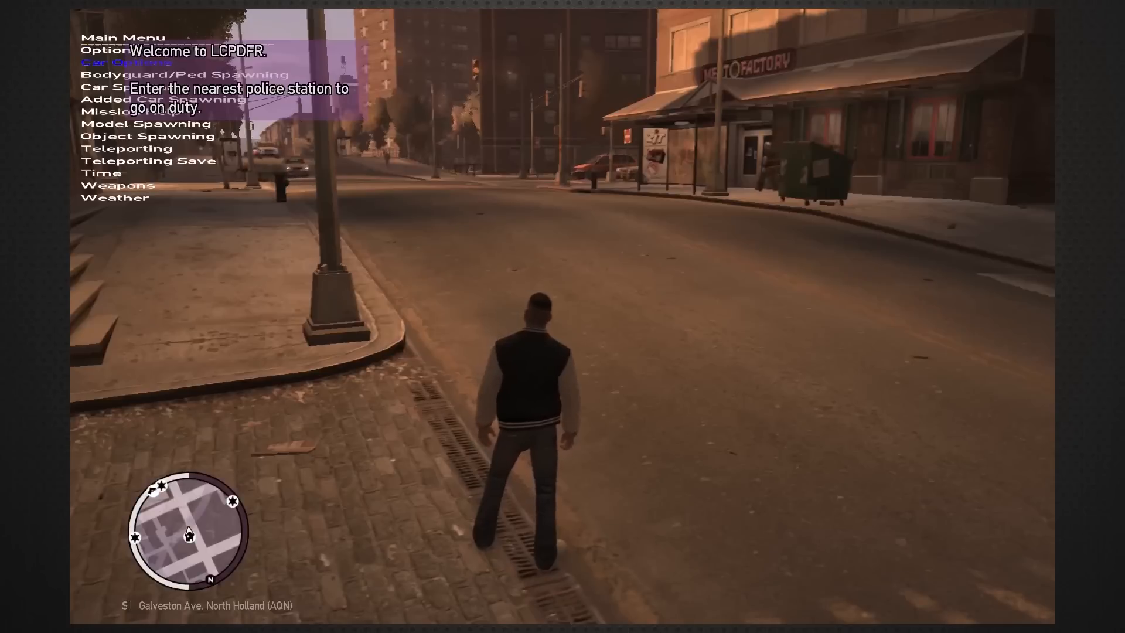
{"action": "key", "text": "Return"}
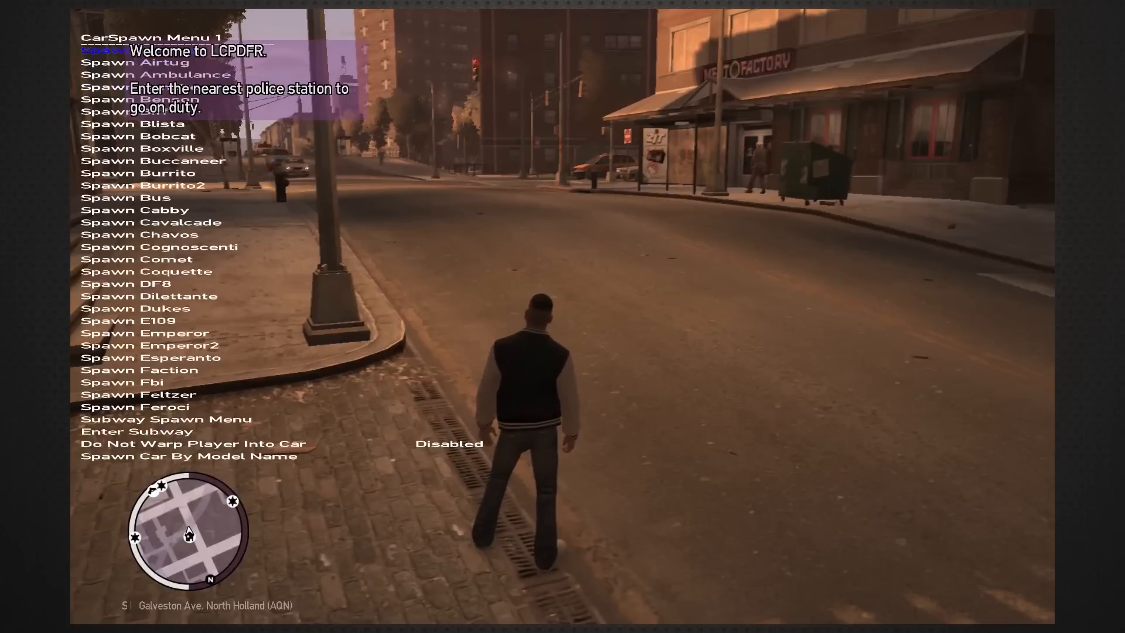
{"action": "key", "text": "Up"}
{"action": "key", "text": "Up"}
{"action": "key", "text": "Up"}
{"action": "key", "text": "Return"}
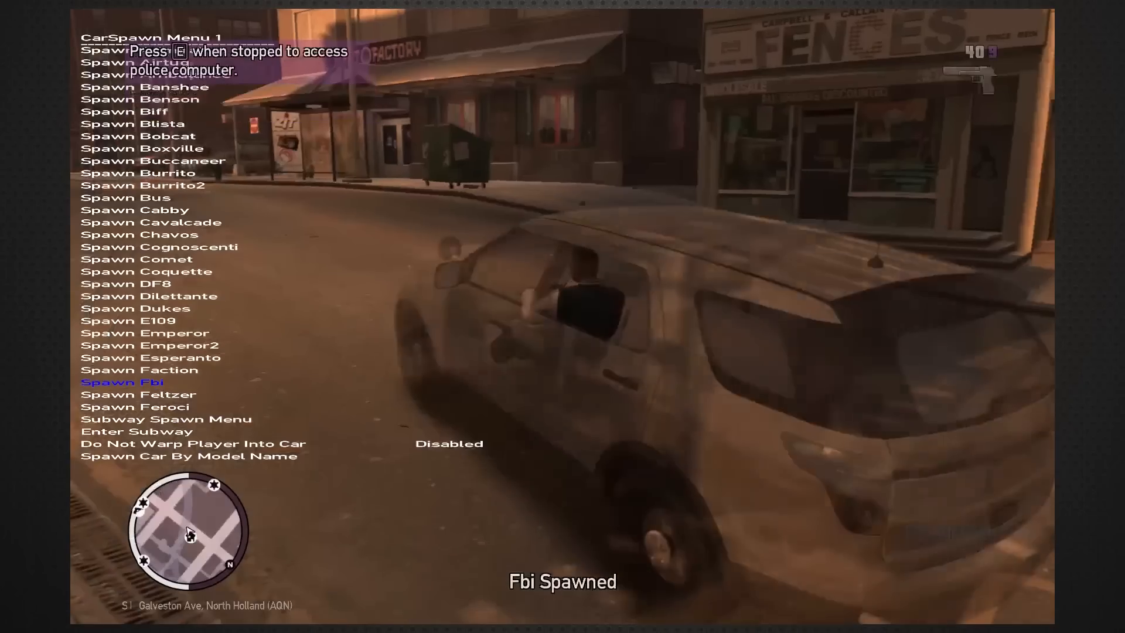
{"action": "key", "text": "F3"}
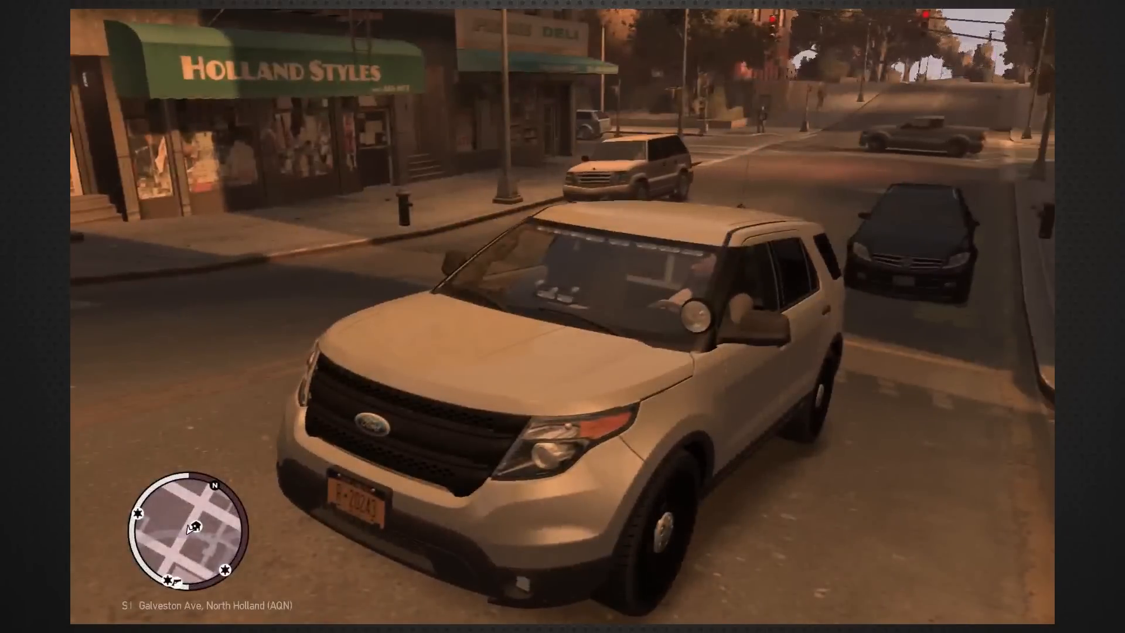
Toggle the emergency lights on the spawned Fbi vehicle to test ELS
{"action": "key", "text": "j"}
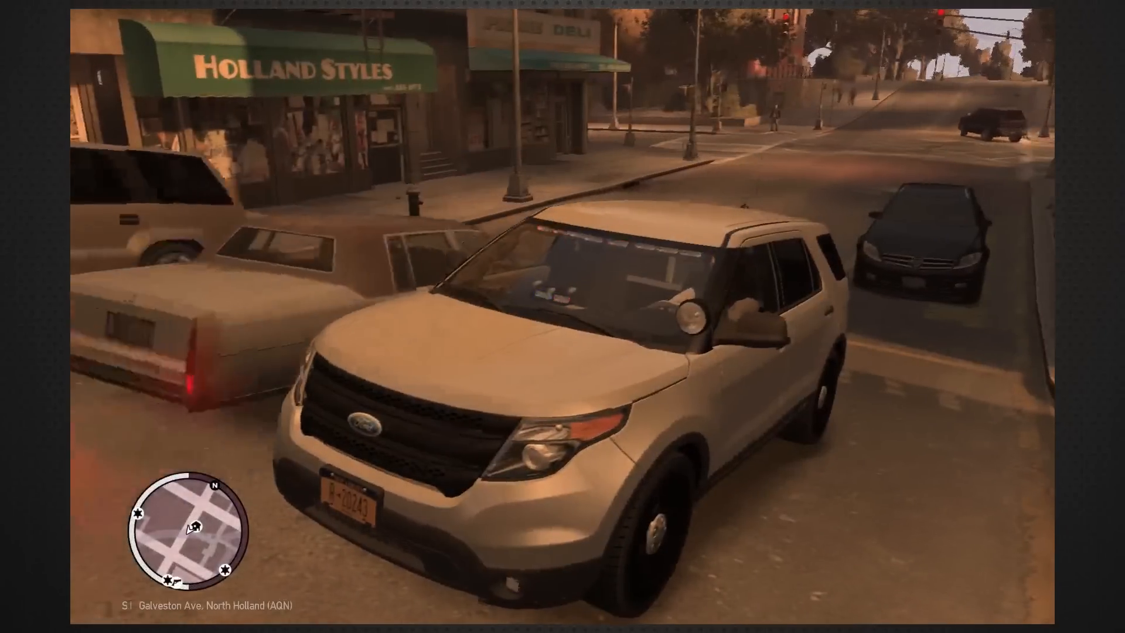